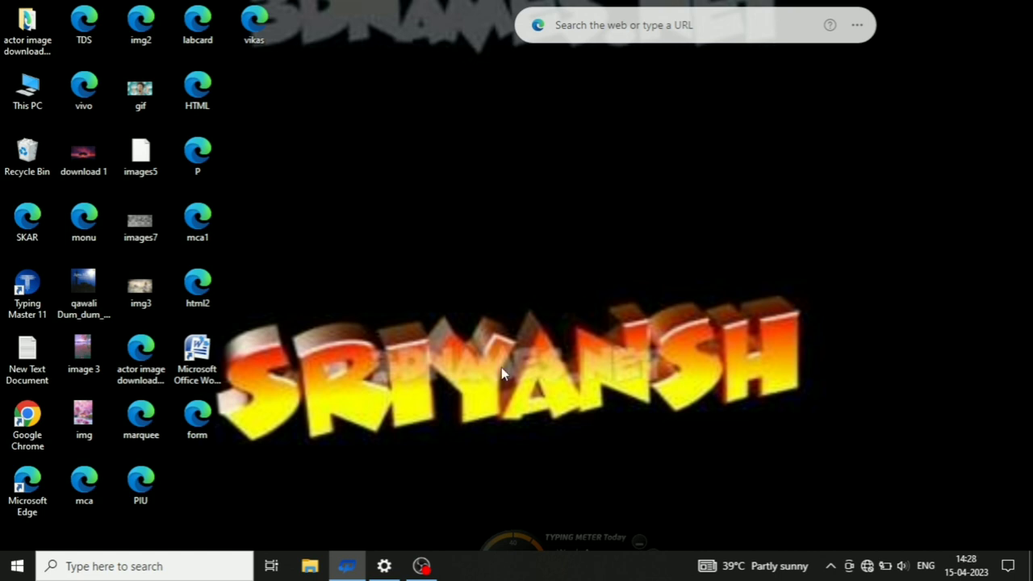
Run 'winword' from the Windows Run dialog to launch Word with a blank document.
{"action": "key", "text": "super+r"}
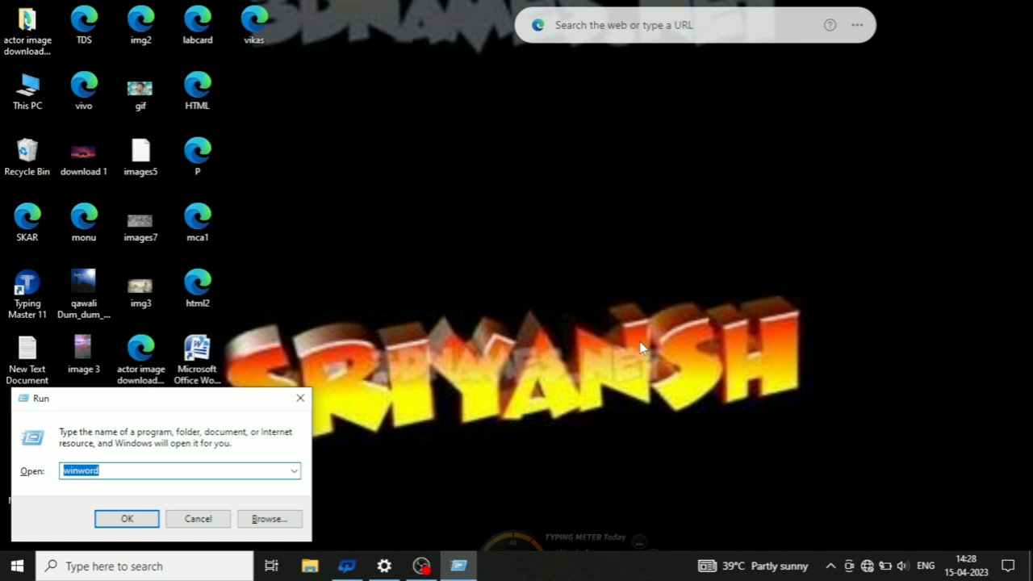
{"action": "key", "text": "BackSpace"}
{"action": "type", "text": "win"}
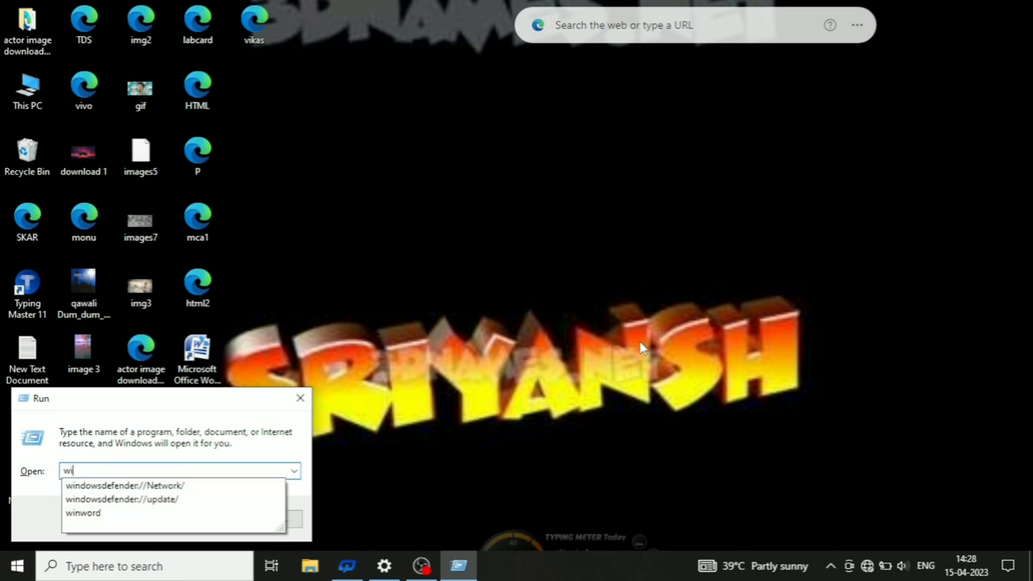
{"action": "type", "text": "word"}
{"action": "key", "text": "Escape"}
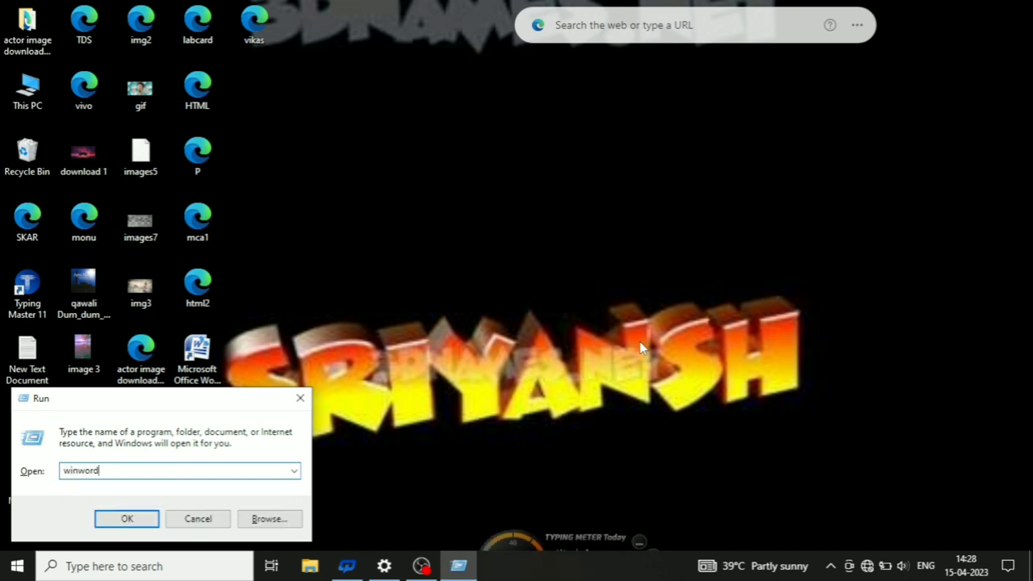
{"action": "key", "text": "Return"}
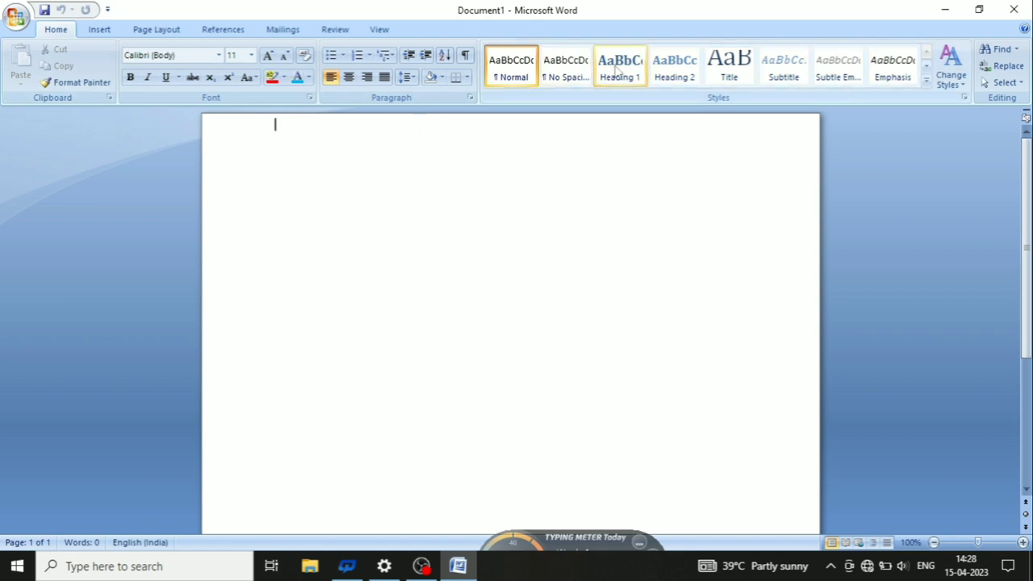
Close Word and relaunch Microsoft Office Word 2007 from the Start menu.
{"action": "left_click", "coordinate": [1014, 8]}
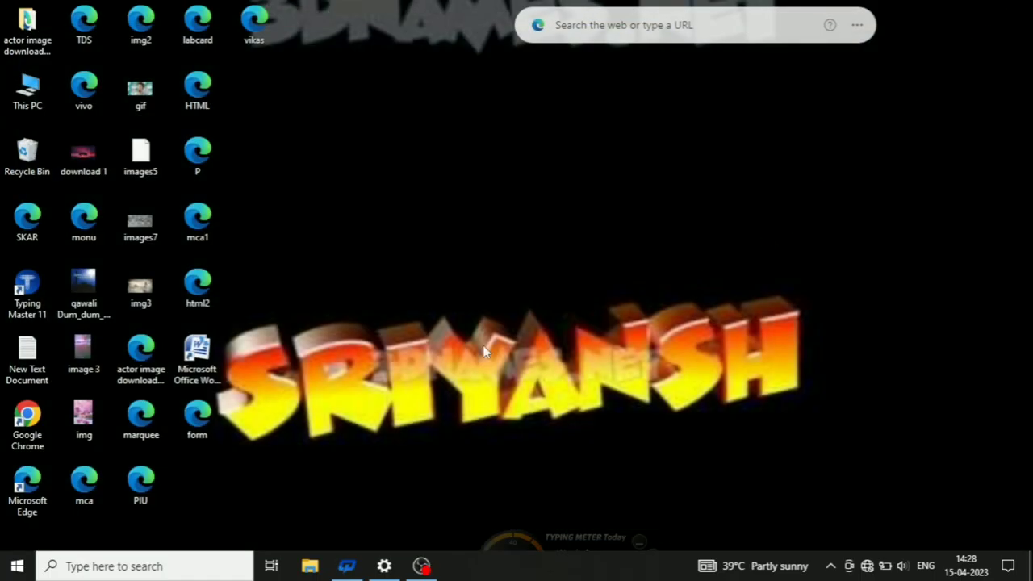
{"action": "left_click", "coordinate": [21, 568]}
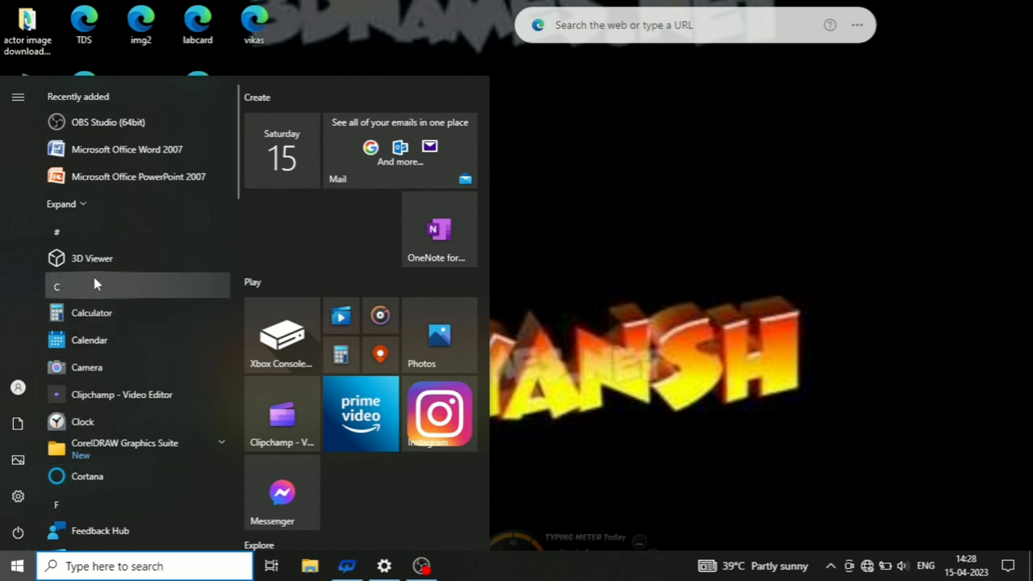
{"action": "left_click", "coordinate": [141, 157]}
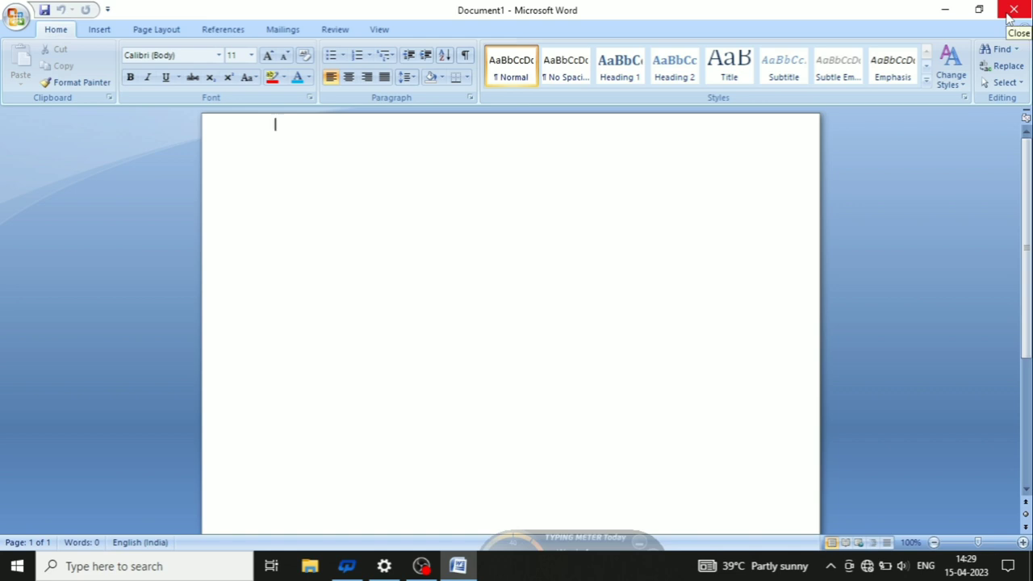
Minimise the Word window and select the first item on the desktop.
{"action": "left_click", "coordinate": [945, 10]}
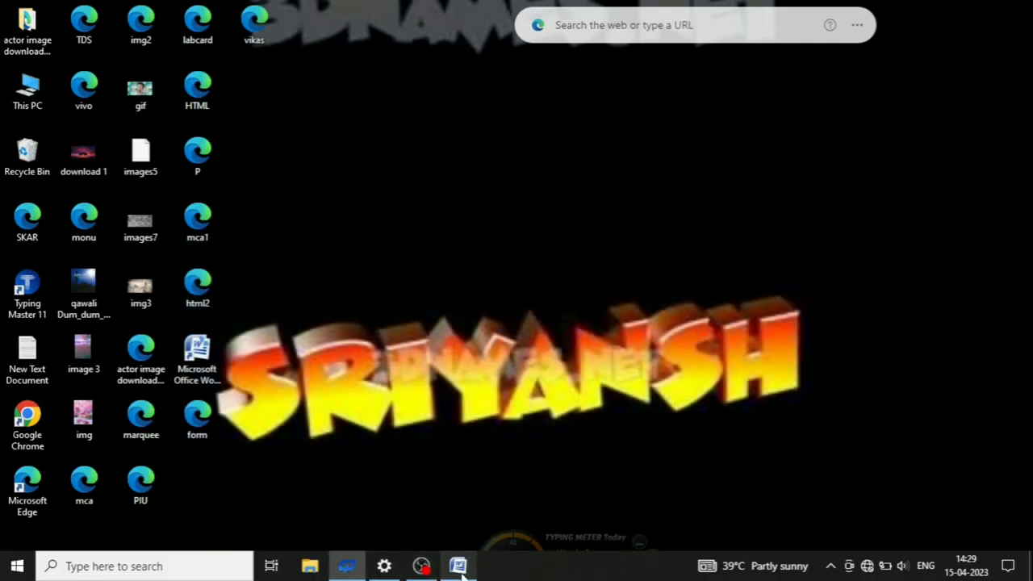
{"action": "mouse_move", "coordinate": [462, 571]}
{"action": "left_click", "coordinate": [644, 470]}
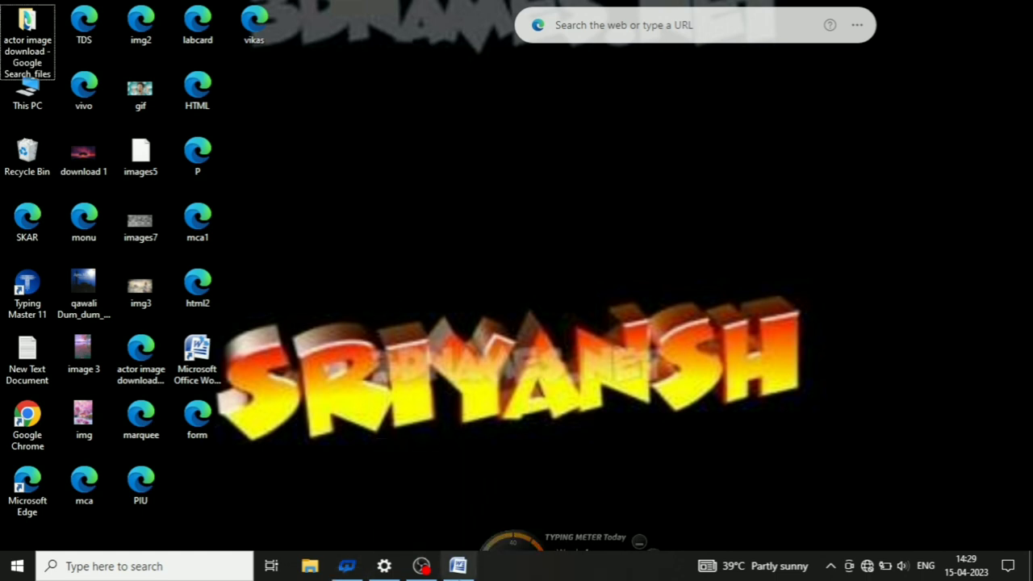
{"action": "mouse_move", "coordinate": [466, 570]}
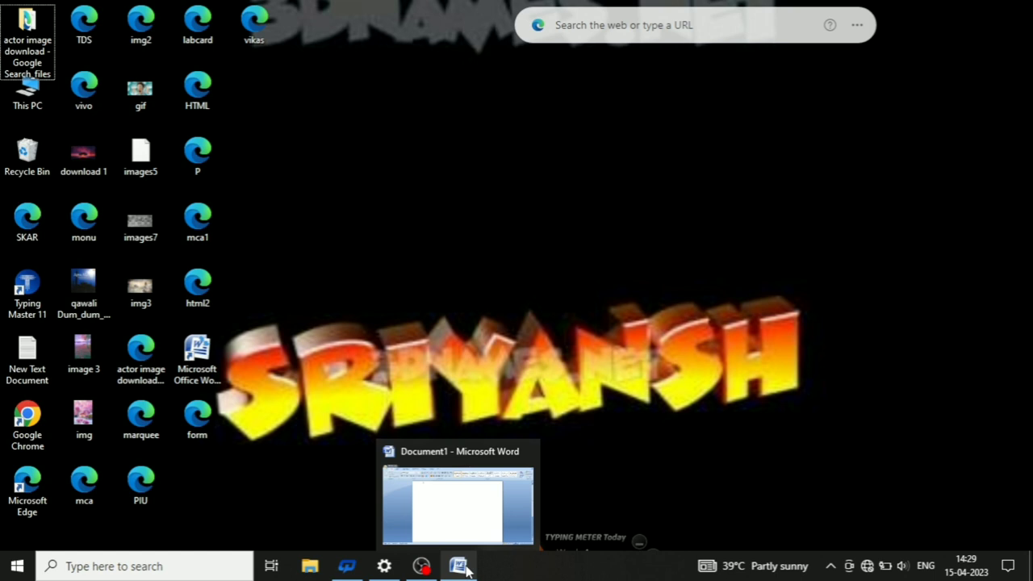
{"action": "mouse_move", "coordinate": [347, 566]}
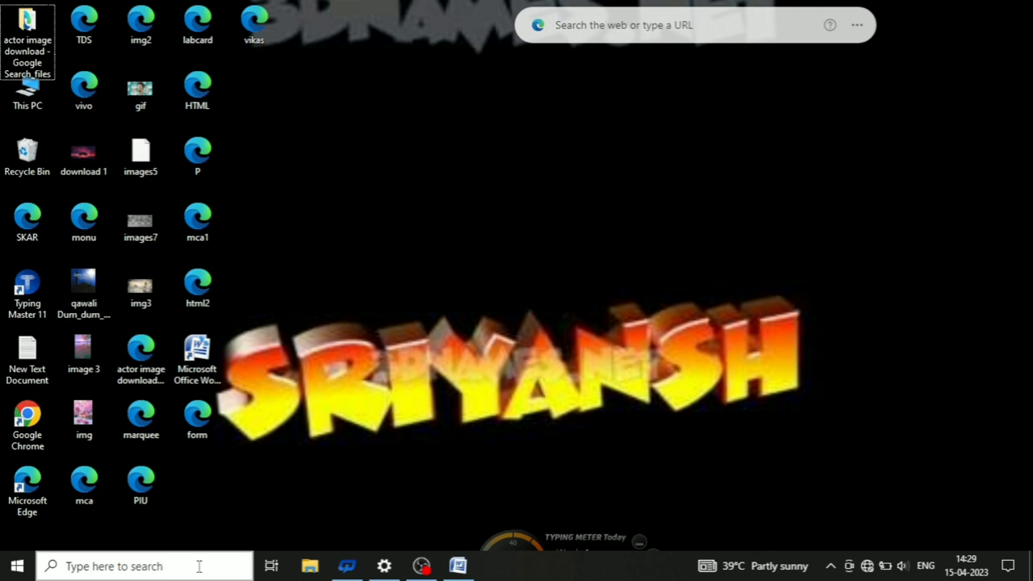
Search 'wor' to find Word 2007, then restore Document1 from the taskbar.
{"action": "left_click", "coordinate": [144, 568]}
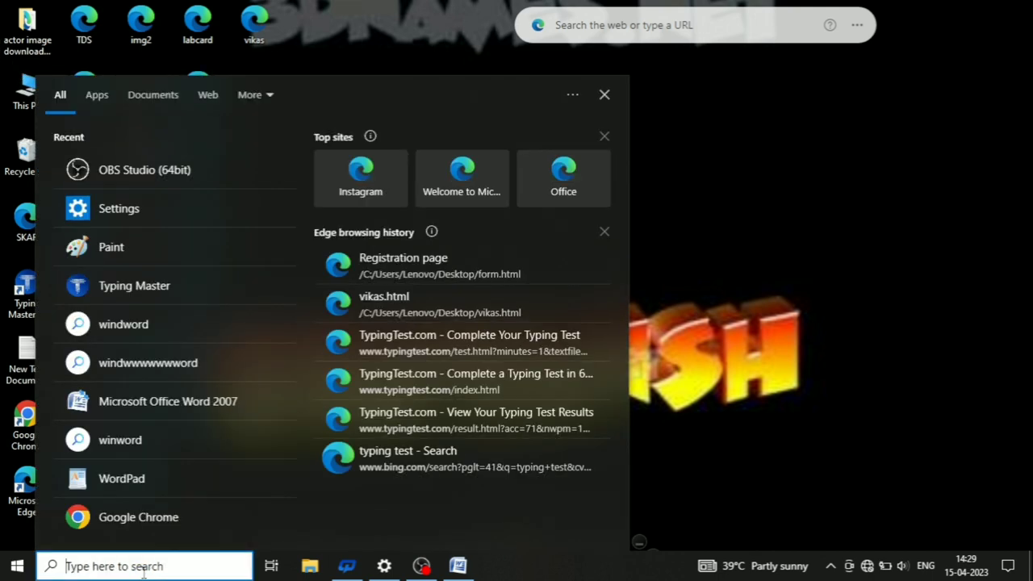
{"action": "type", "text": "wor"}
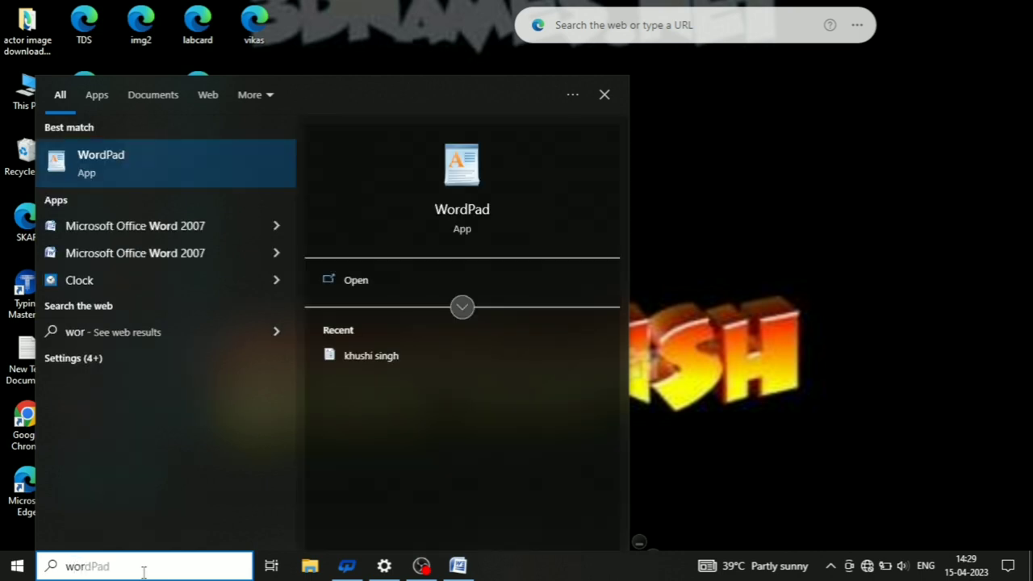
{"action": "key", "text": "Down"}
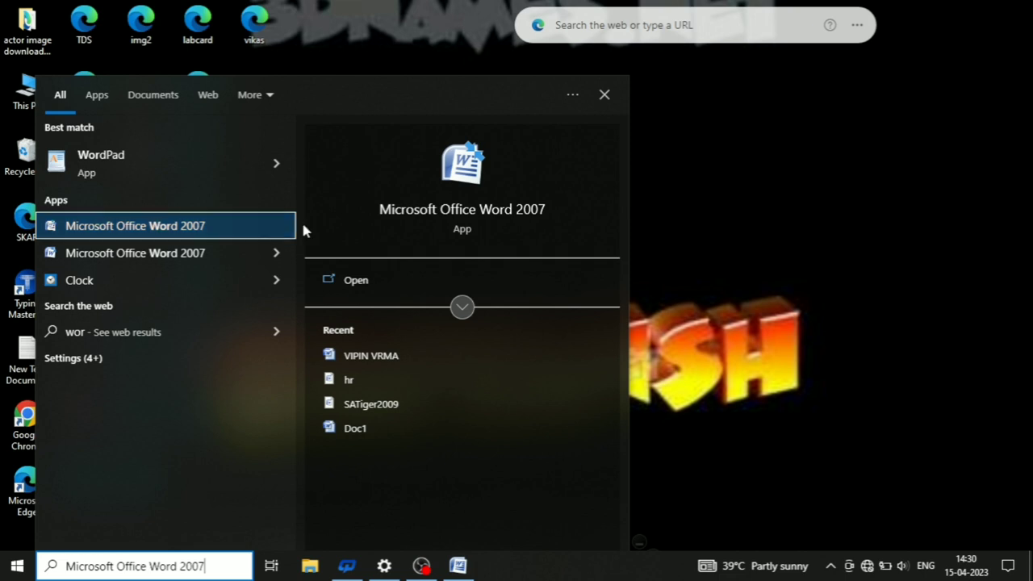
{"action": "left_click", "coordinate": [700, 192]}
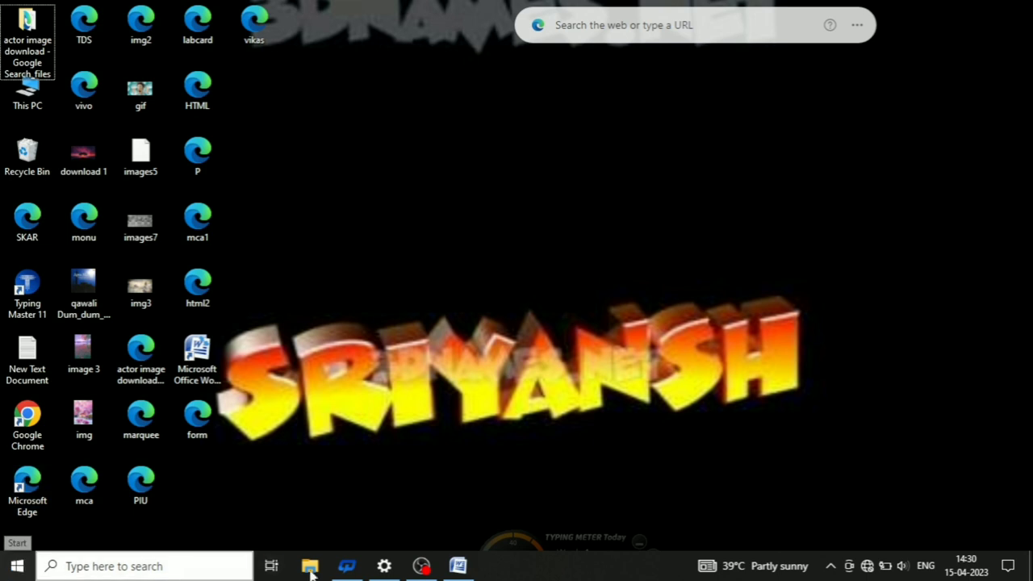
{"action": "left_click", "coordinate": [464, 570]}
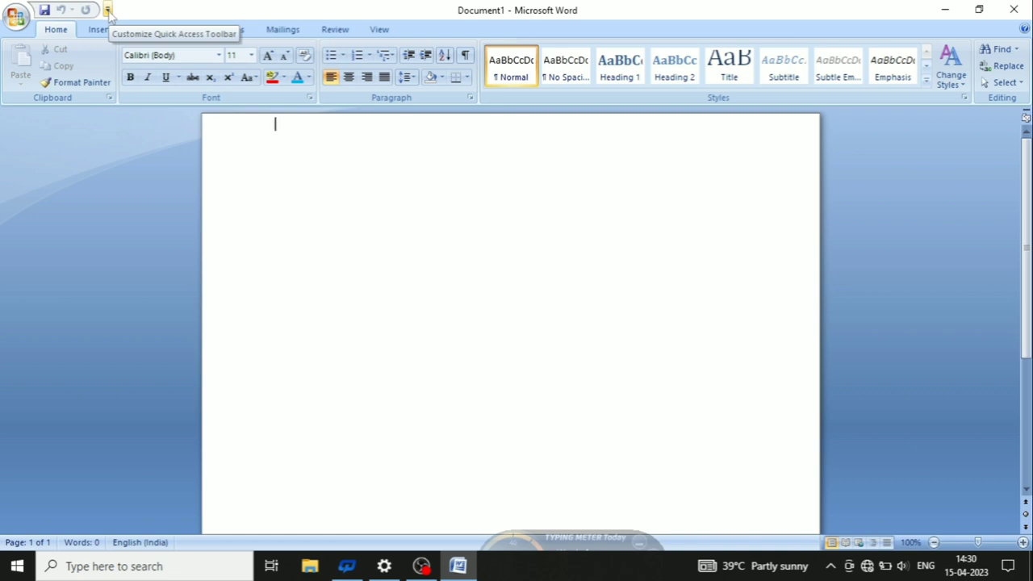
Add the New and Open commands to the Quick Access Toolbar.
{"action": "left_click", "coordinate": [107, 10]}
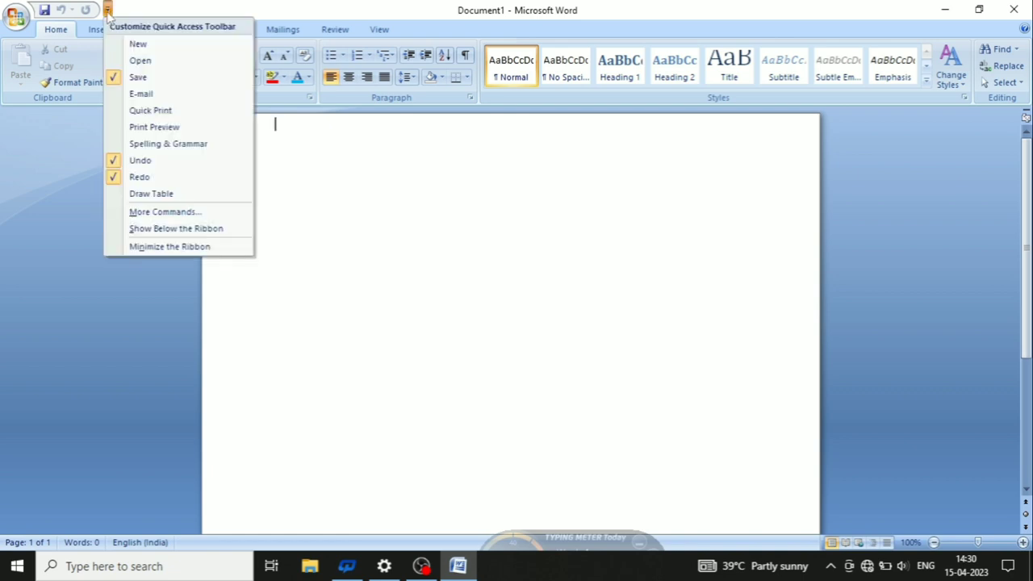
{"action": "left_click", "coordinate": [115, 51]}
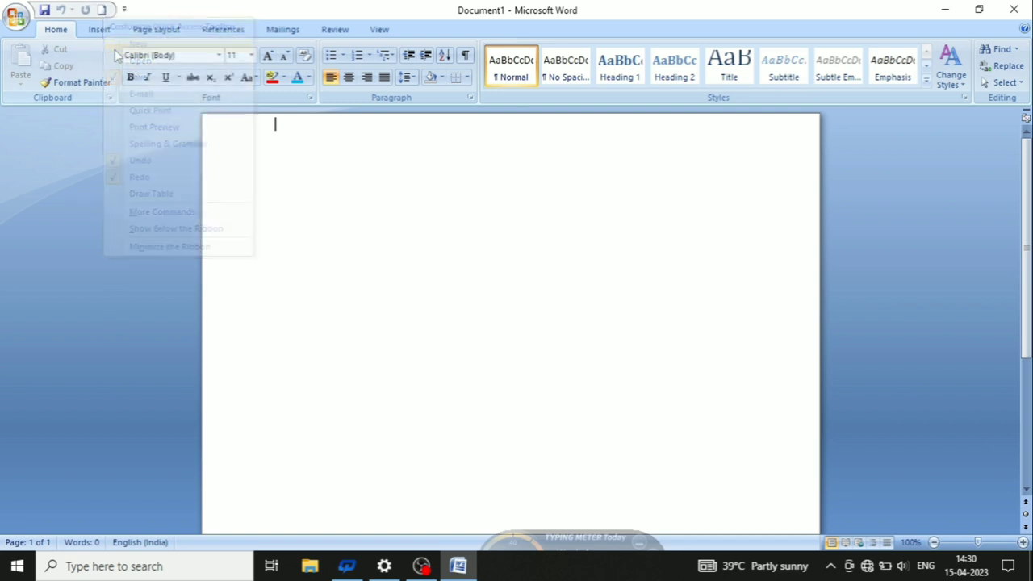
{"action": "left_click", "coordinate": [124, 9]}
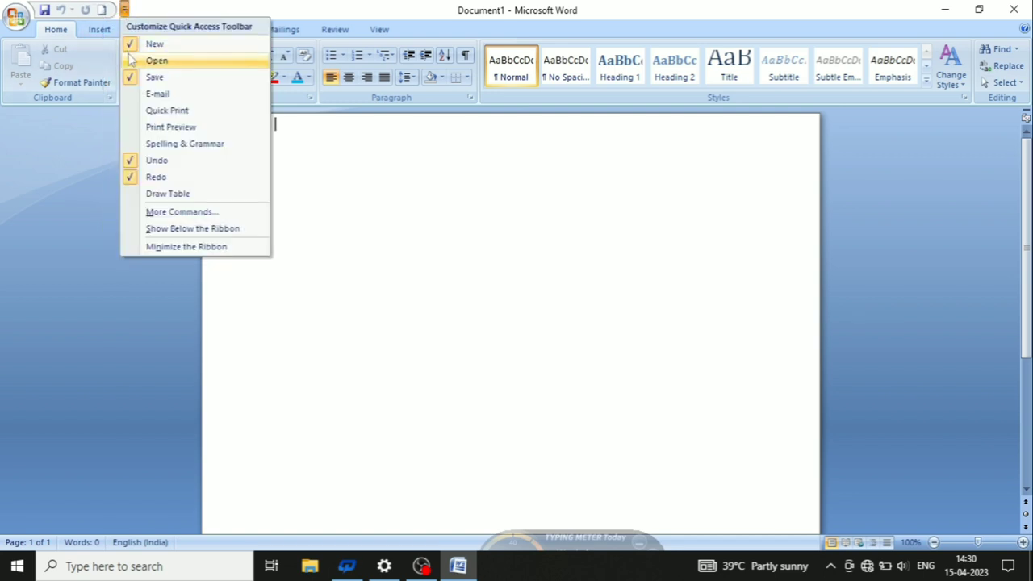
{"action": "left_click", "coordinate": [134, 60]}
{"action": "left_click", "coordinate": [141, 9]}
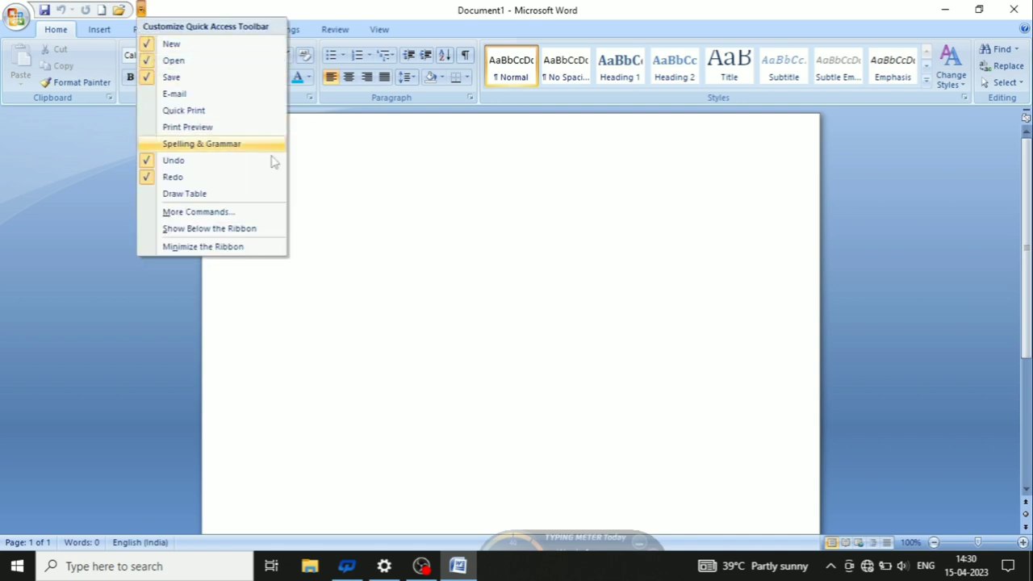
{"action": "left_click", "coordinate": [410, 207]}
Open and close the Office Button menu twice without choosing anything.
{"action": "left_click", "coordinate": [11, 23]}
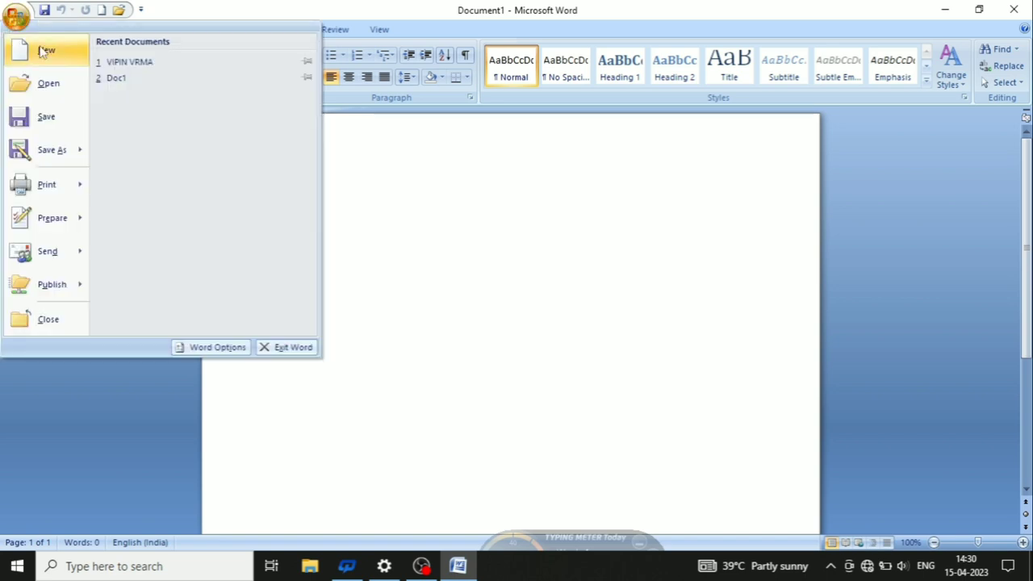
{"action": "left_click", "coordinate": [449, 194]}
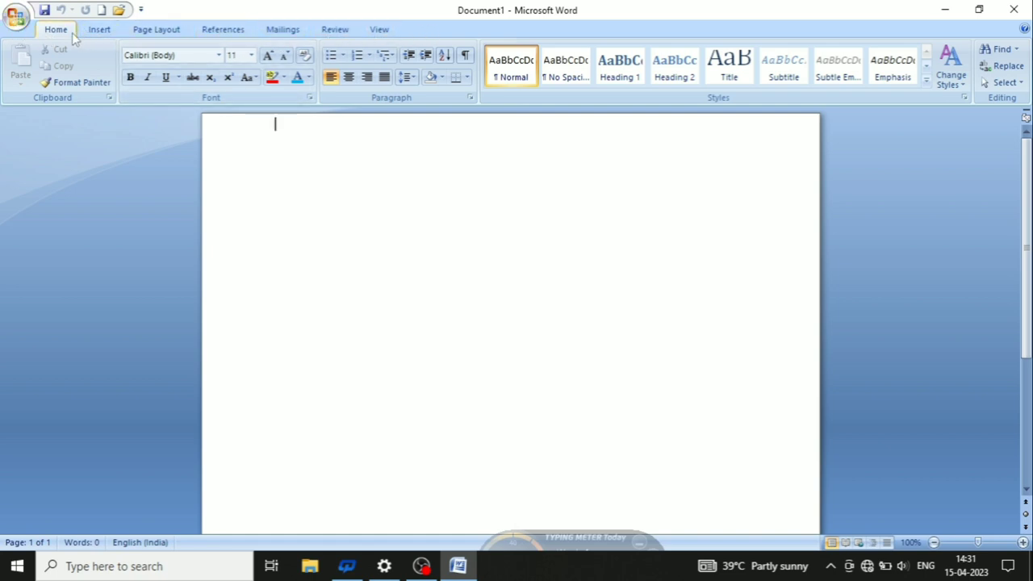
{"action": "left_click", "coordinate": [17, 17]}
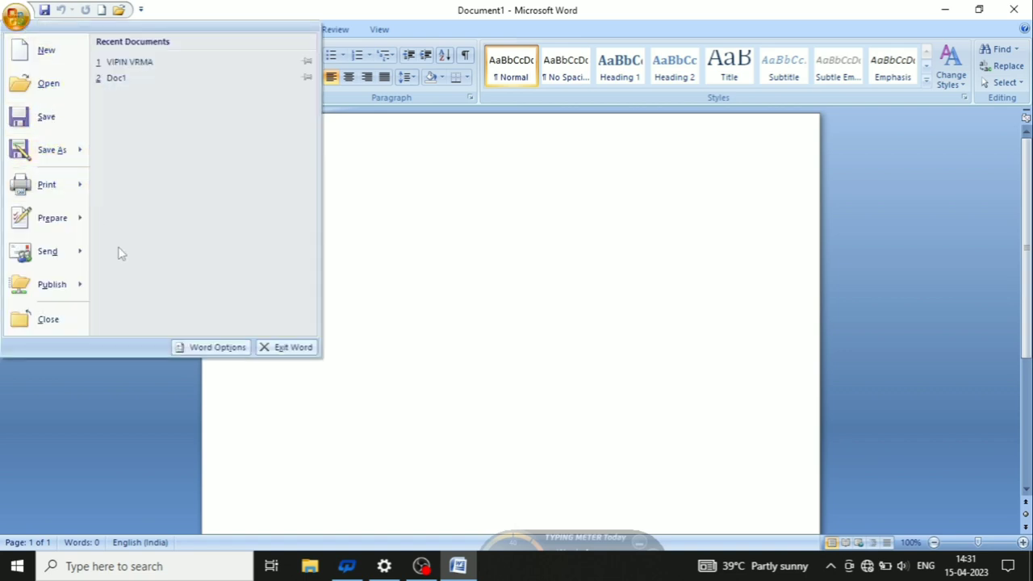
{"action": "left_click", "coordinate": [495, 280]}
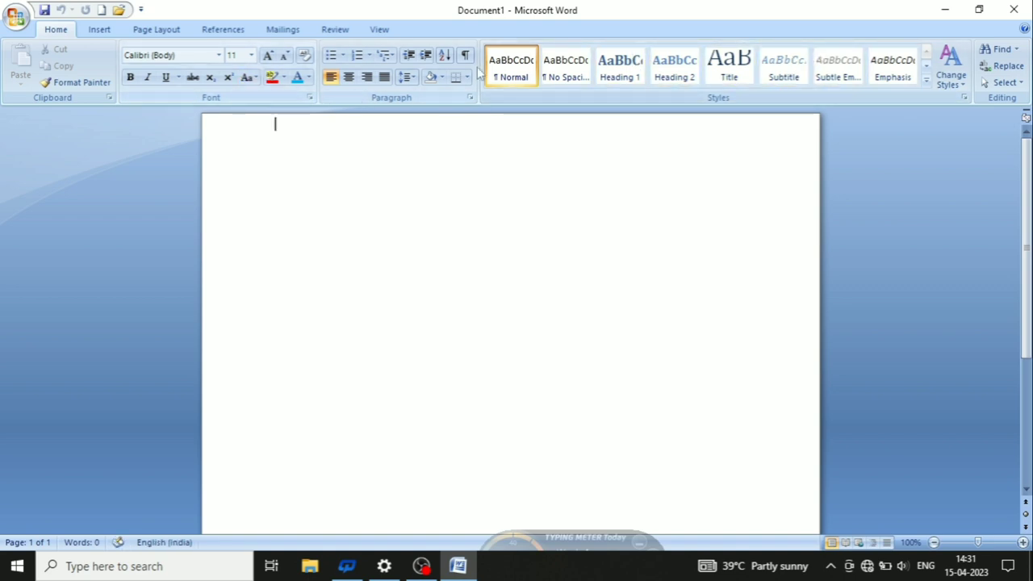
Minimise the ribbon, restore it to full size, and switch to the View tab.
{"action": "right_click", "coordinate": [436, 36]}
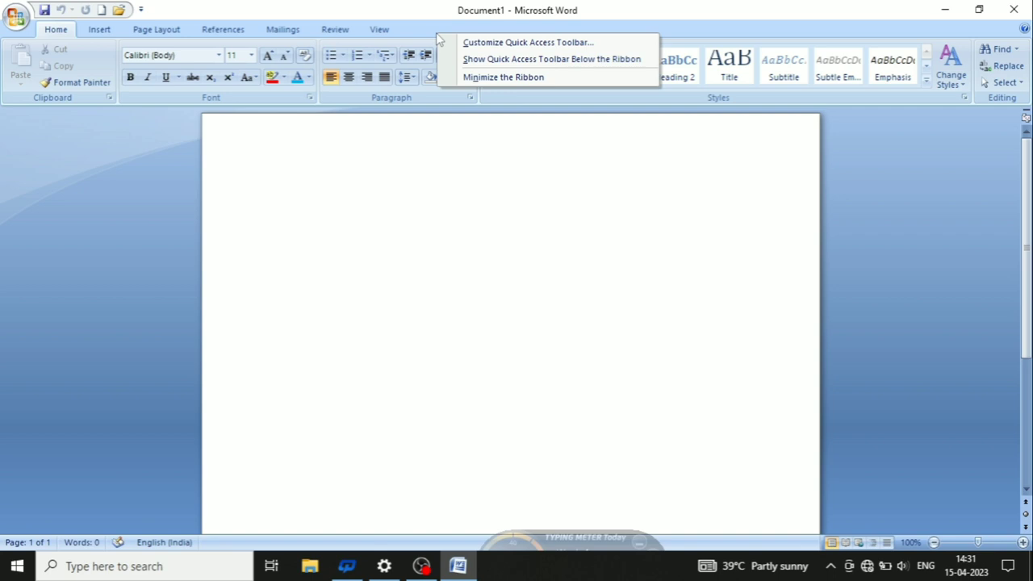
{"action": "left_click", "coordinate": [450, 78]}
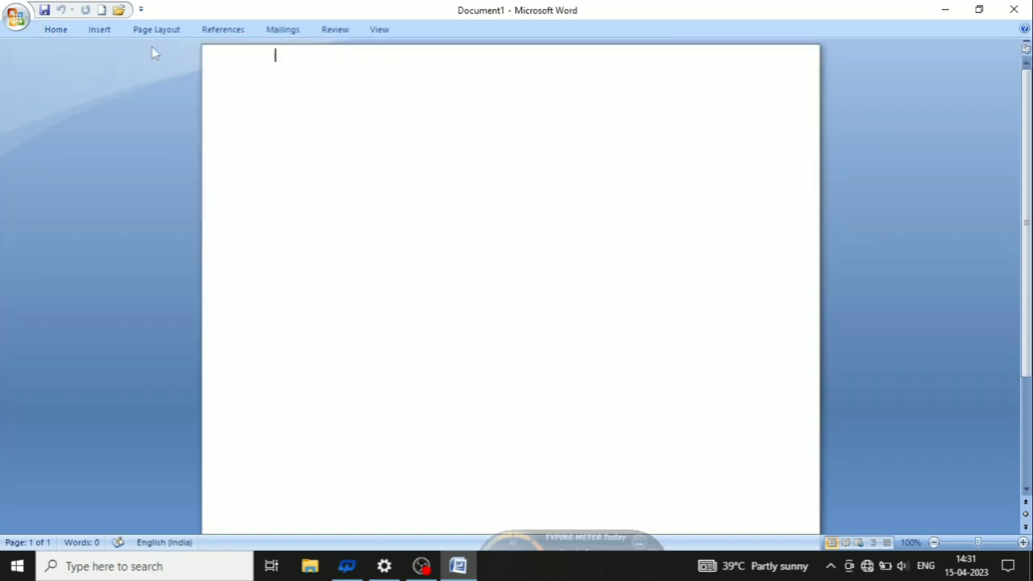
{"action": "right_click", "coordinate": [415, 30]}
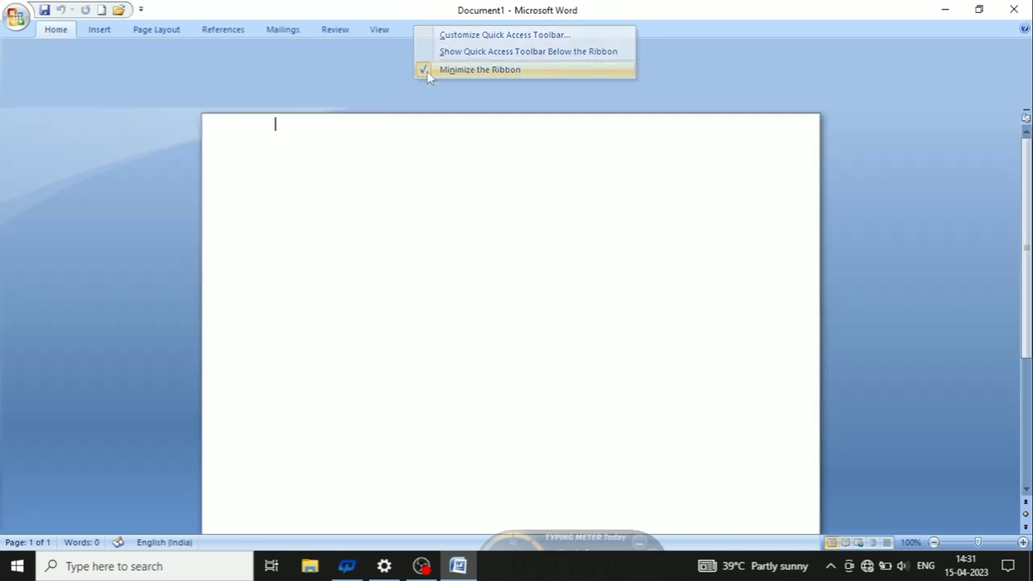
{"action": "left_click", "coordinate": [427, 71]}
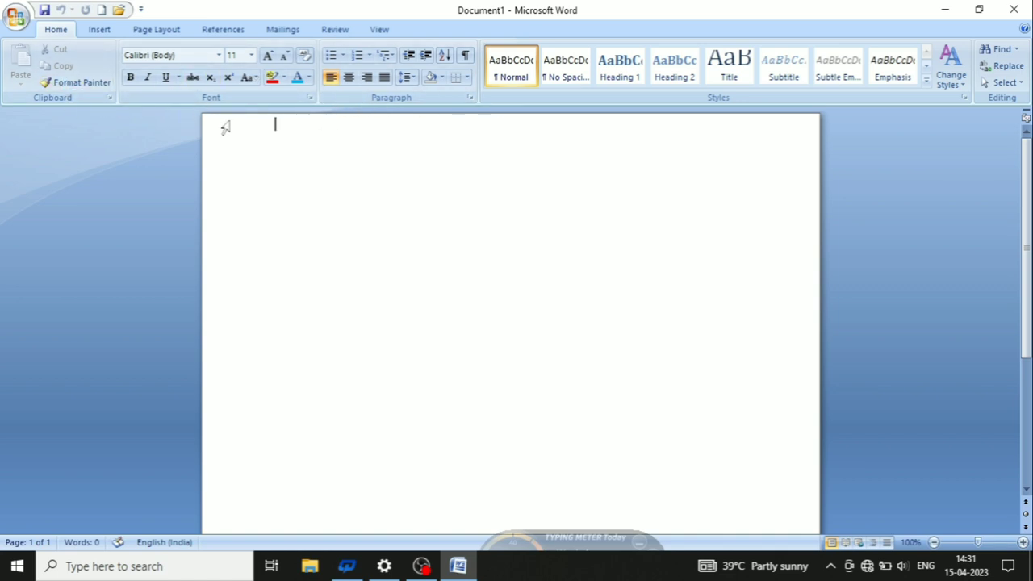
{"action": "left_click", "coordinate": [379, 30]}
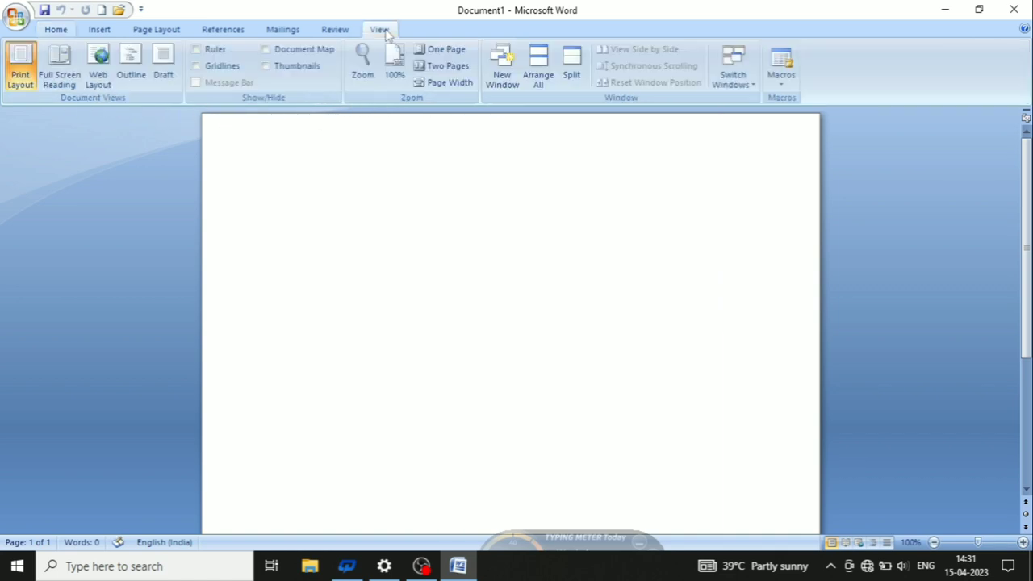
Turn on the Ruler in the Show/Hide group and zoom the page in one step.
{"action": "left_click", "coordinate": [196, 49]}
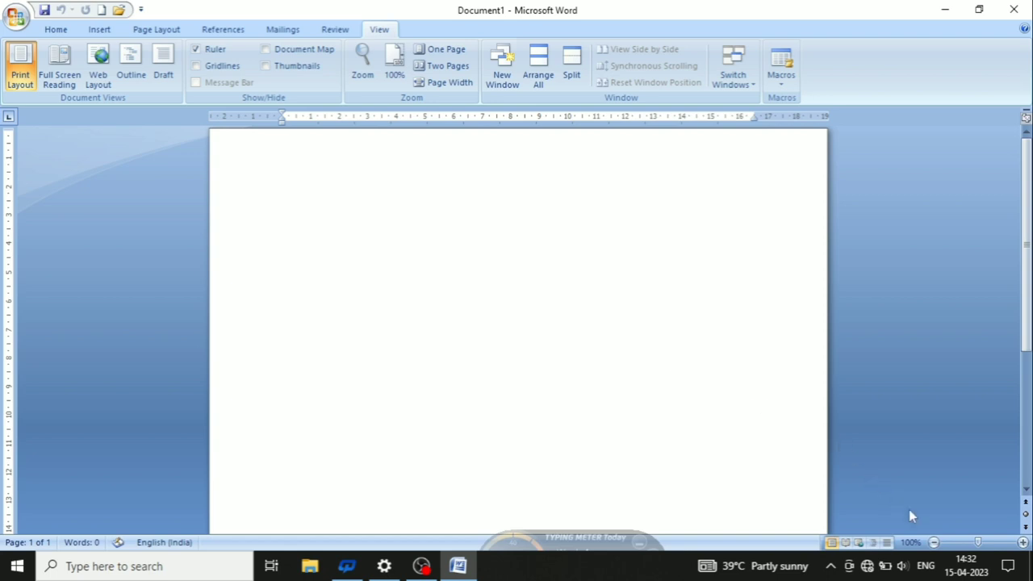
{"action": "left_click", "coordinate": [1024, 544]}
Type 'Learn Study' at the top of the page, correcting the typos.
{"action": "left_click", "coordinate": [1024, 544]}
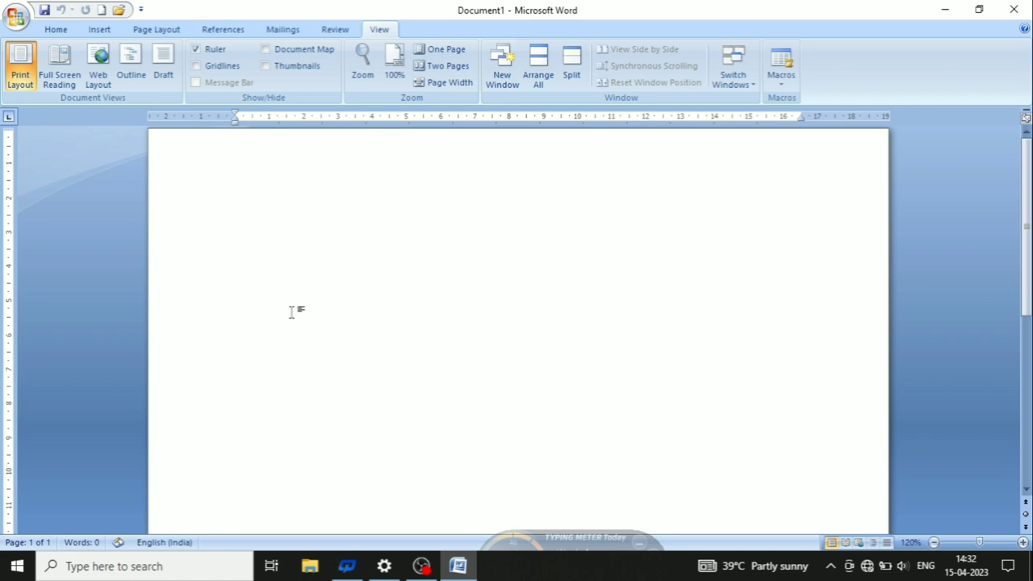
{"action": "type", "text": "Lear"}
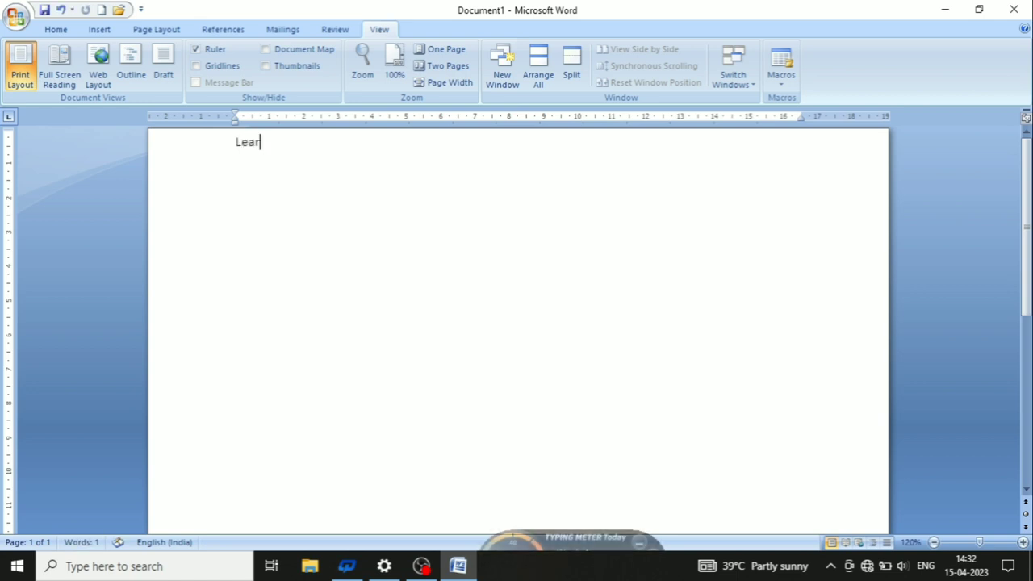
{"action": "type", "text": "b"}
{"action": "key", "text": "BackSpace"}
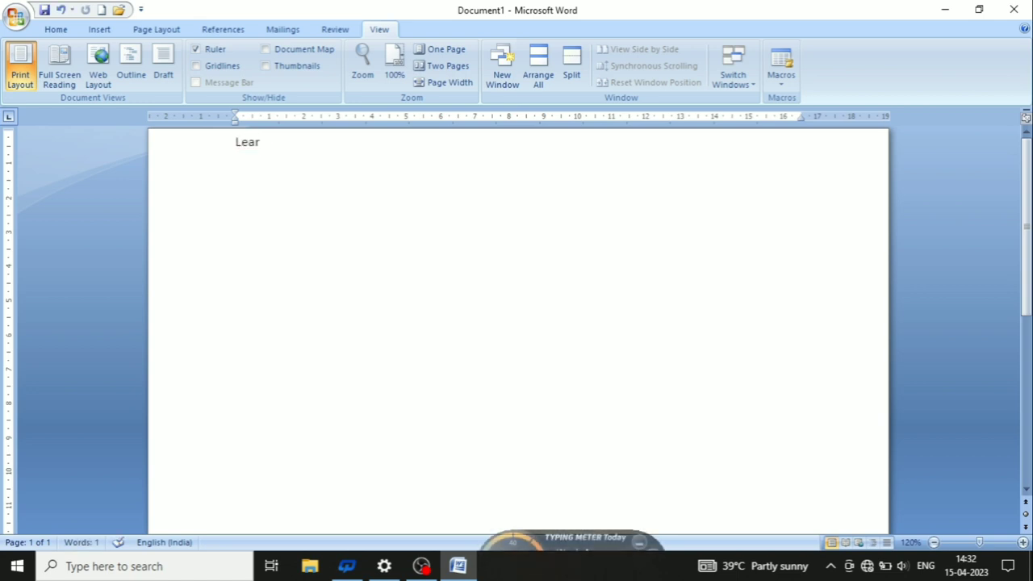
{"action": "type", "text": "n S"}
{"action": "type", "text": "tus"}
{"action": "key", "text": "BackSpace"}
{"action": "type", "text": "dy"}
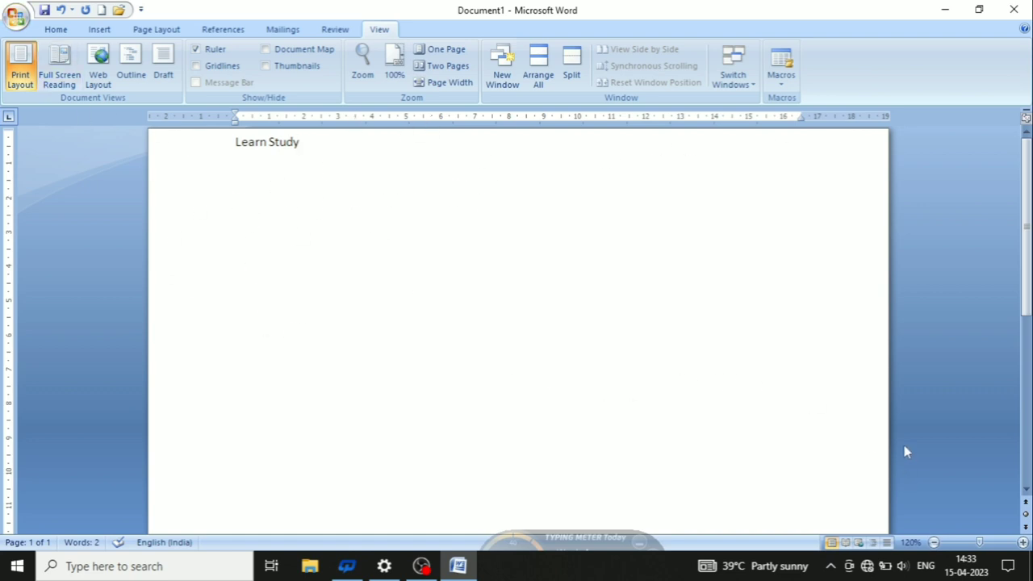
{"action": "mouse_move", "coordinate": [1023, 283]}
{"action": "left_mouse_down"}
{"action": "mouse_move", "coordinate": [1023, 388]}
{"action": "mouse_move", "coordinate": [1024, 282]}
{"action": "left_mouse_up"}
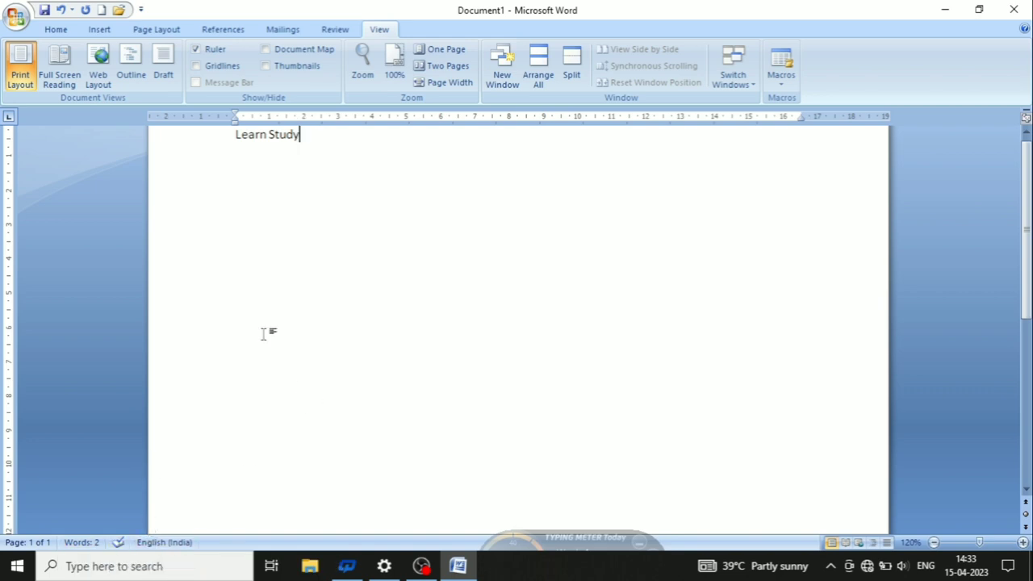
{"action": "scroll", "coordinate": [980, 192], "scroll_direction": "up", "scroll_amount": 1}
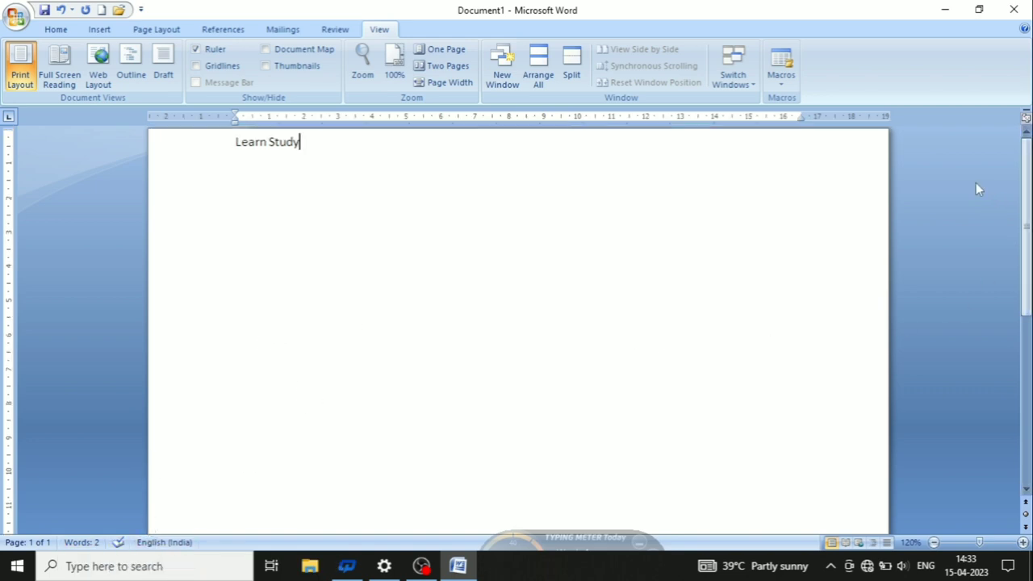
Open Save As with file name 'Learn Study', then show the desktop with Win+D.
{"action": "left_click", "coordinate": [17, 16]}
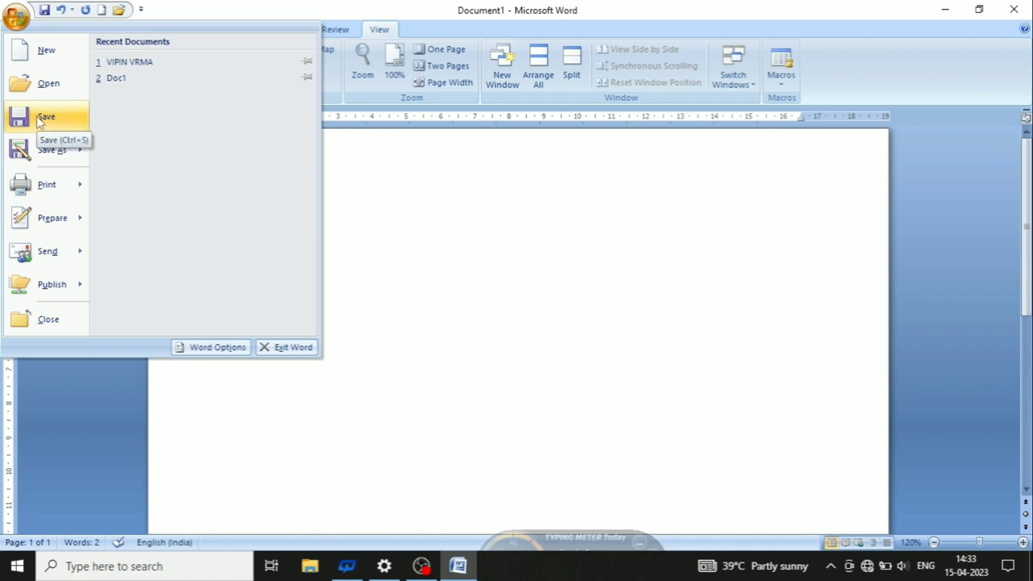
{"action": "left_click", "coordinate": [36, 115]}
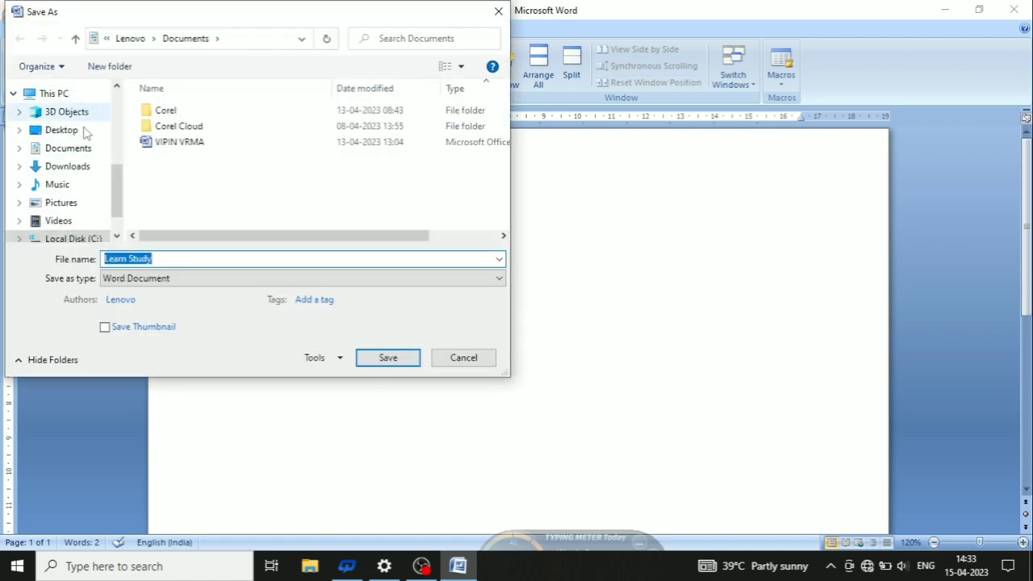
{"action": "scroll", "coordinate": [120, 186], "scroll_direction": "up", "scroll_amount": 1}
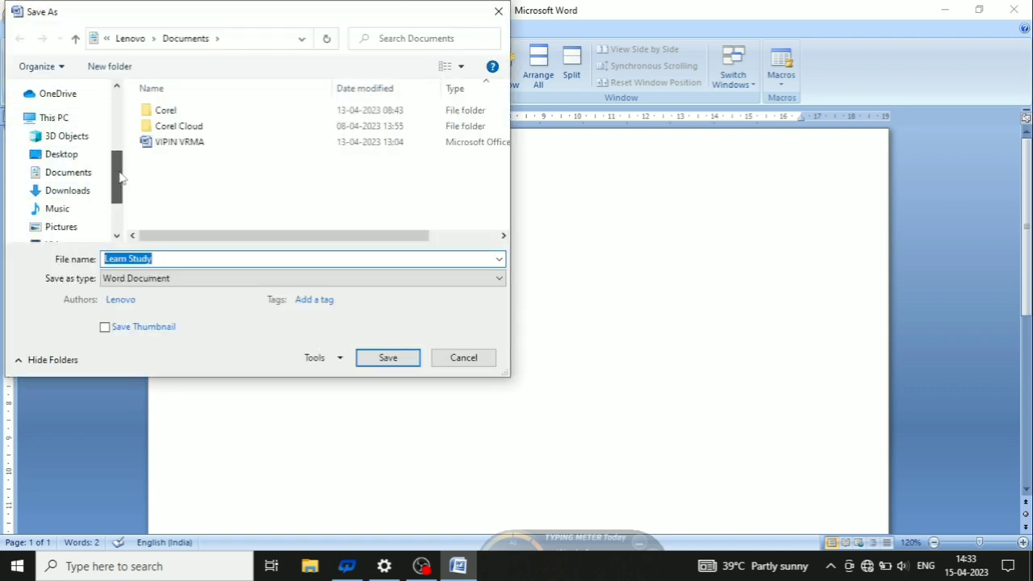
{"action": "scroll", "coordinate": [123, 214], "scroll_direction": "down", "scroll_amount": 1}
{"action": "scroll", "coordinate": [121, 202], "scroll_direction": "up", "scroll_amount": 2}
{"action": "left_click_drag", "start_coordinate": [121, 172], "coordinate": [125, 197]}
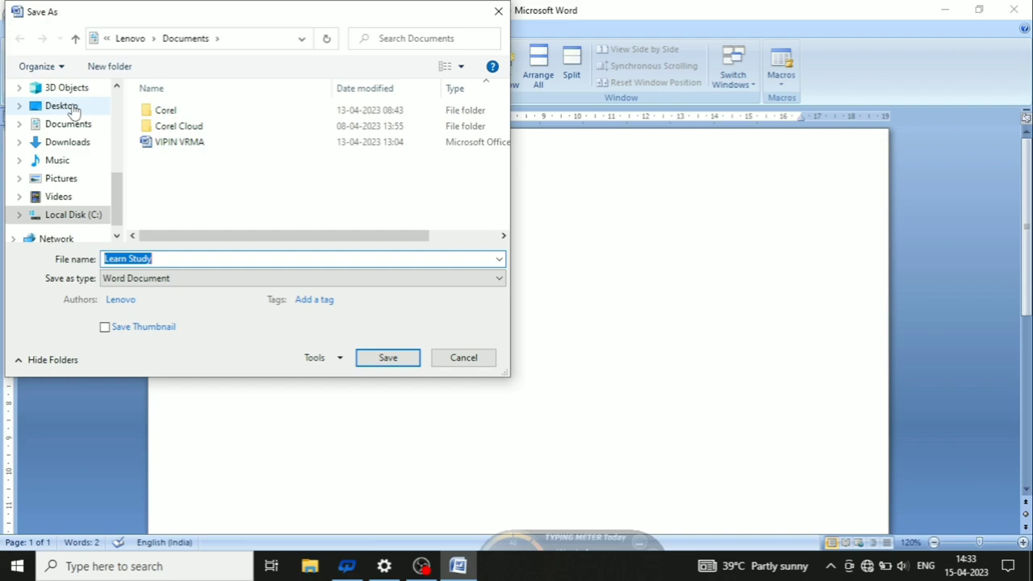
{"action": "key", "text": "super+d"}
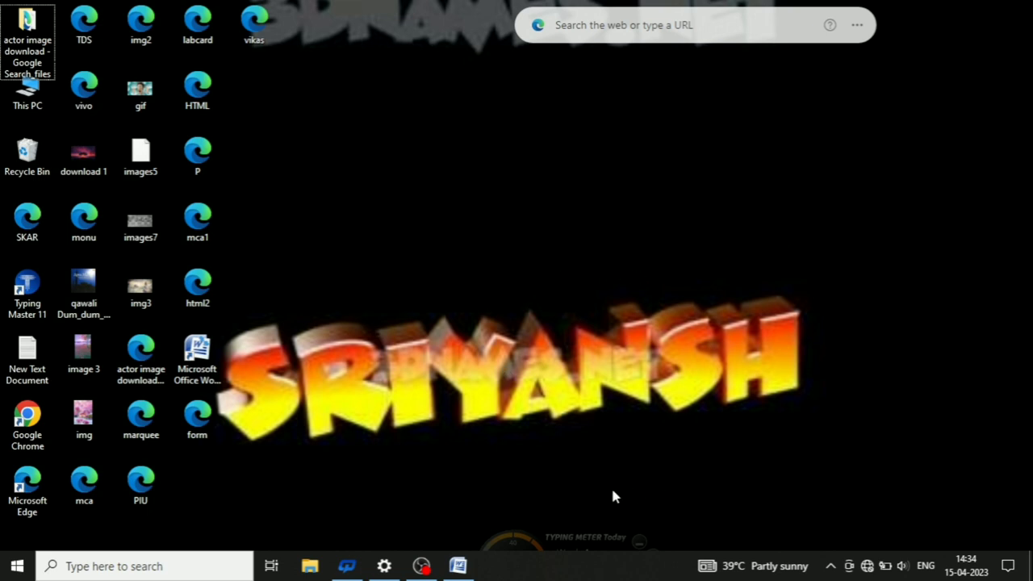
Switch back to Word's Save As dialog with Alt+Tab.
{"action": "key", "text": "alt+Tab"}
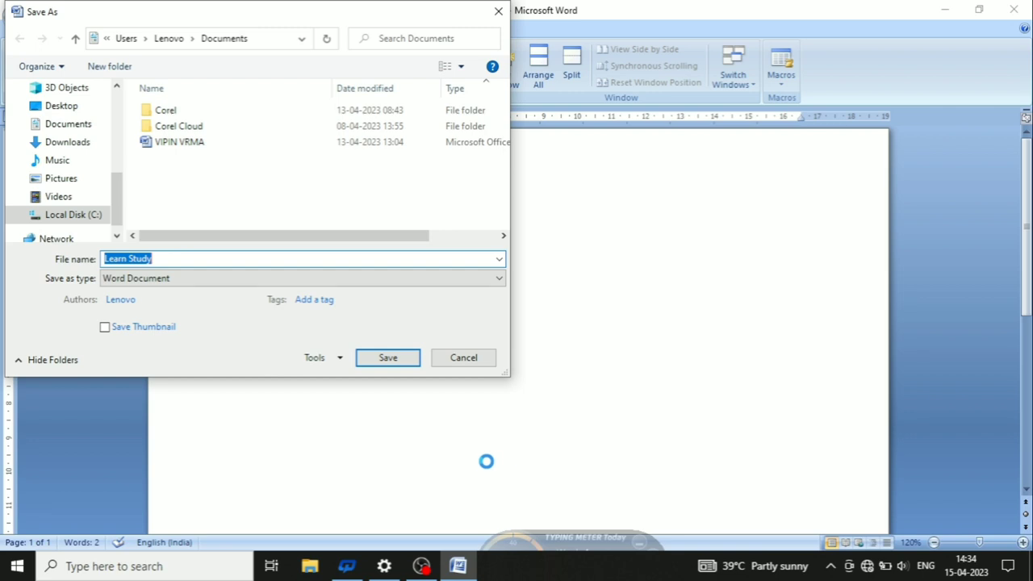
Choose Desktop as the location and save the file as 'Learn Study'.
{"action": "key", "text": "alt+Tab"}
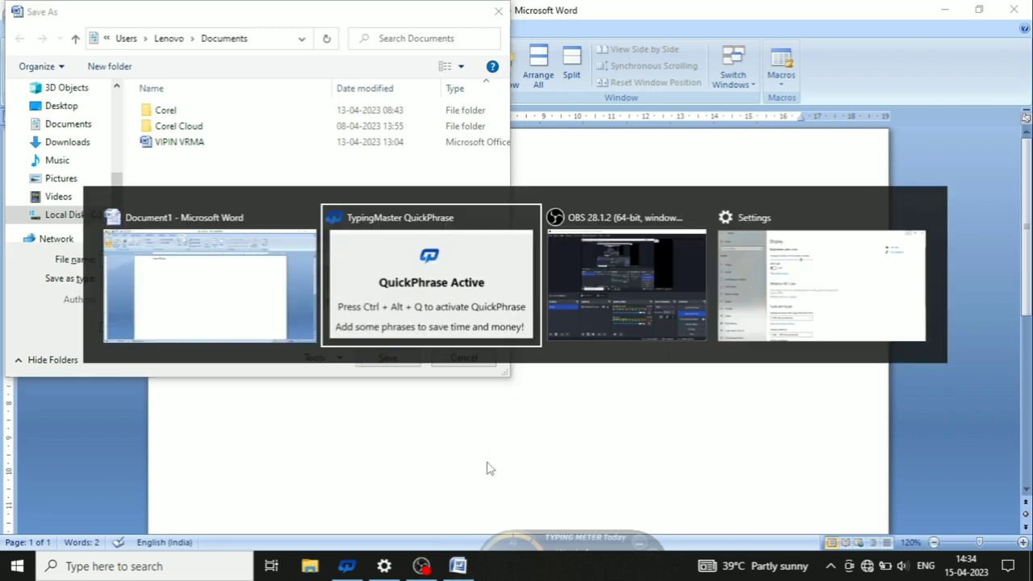
{"action": "key", "text": "Tab"}
{"action": "key", "text": "Tab"}
{"action": "key", "text": "Tab"}
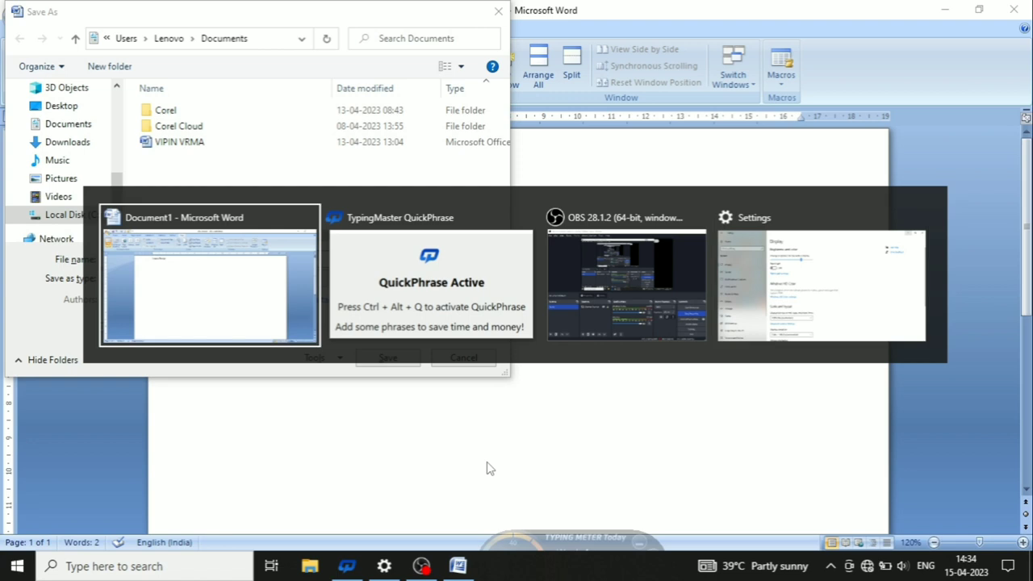
{"action": "left_click", "coordinate": [53, 107]}
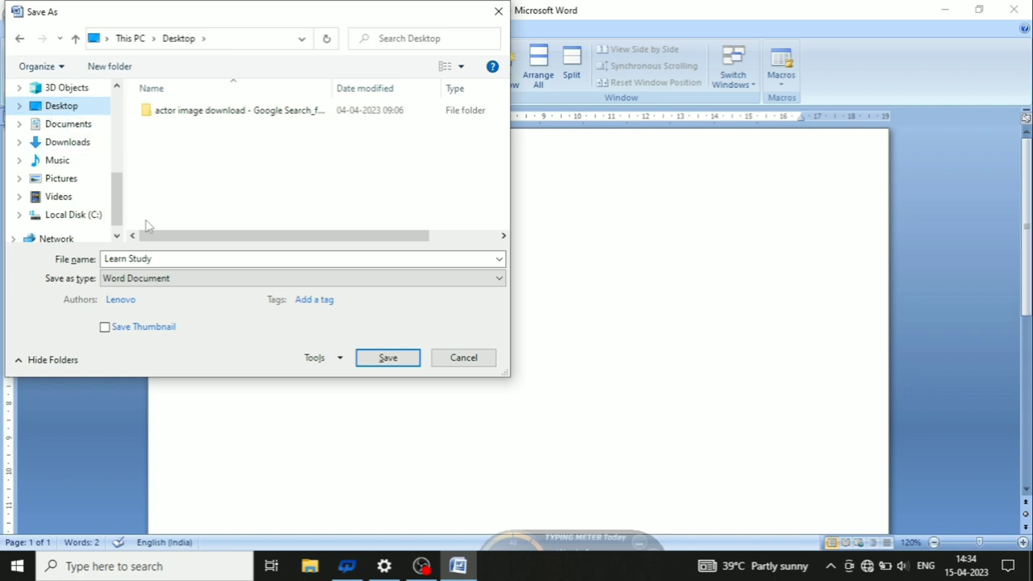
{"action": "triple_click", "coordinate": [162, 258]}
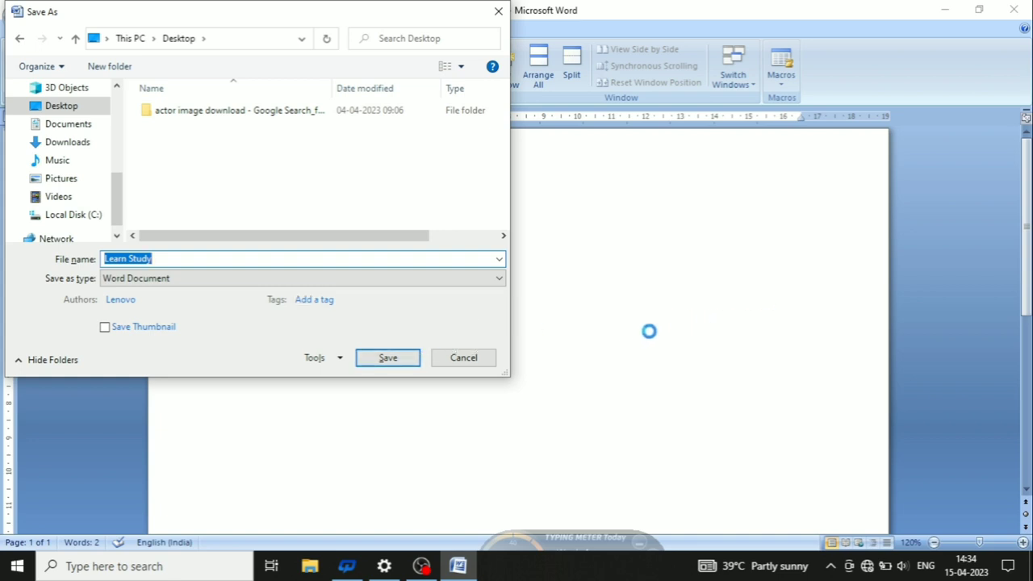
{"action": "left_click", "coordinate": [387, 360]}
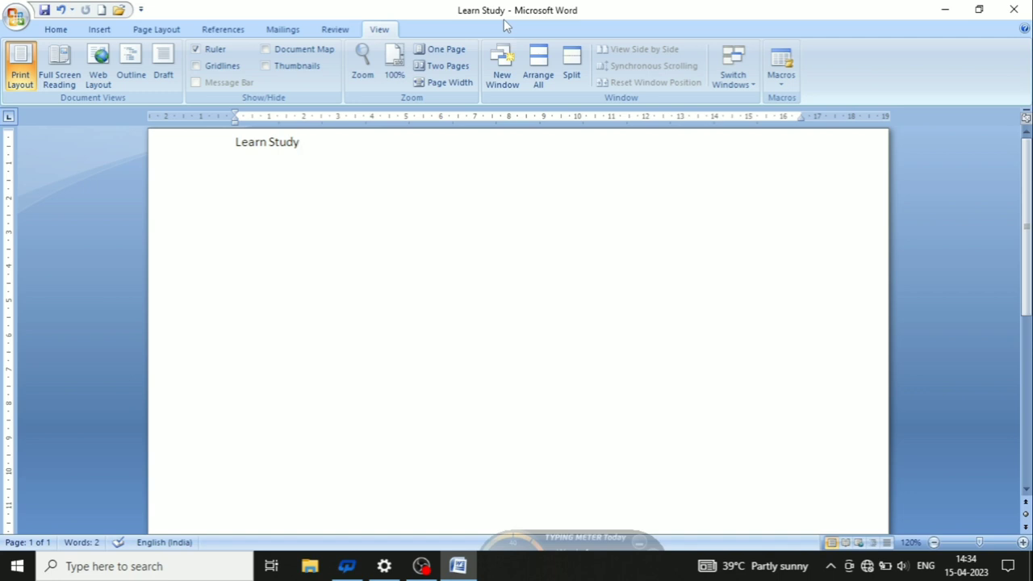
On the Home tab, type a string of zeros after Learn Study, delete three, and open the Office menu.
{"action": "left_click", "coordinate": [56, 30]}
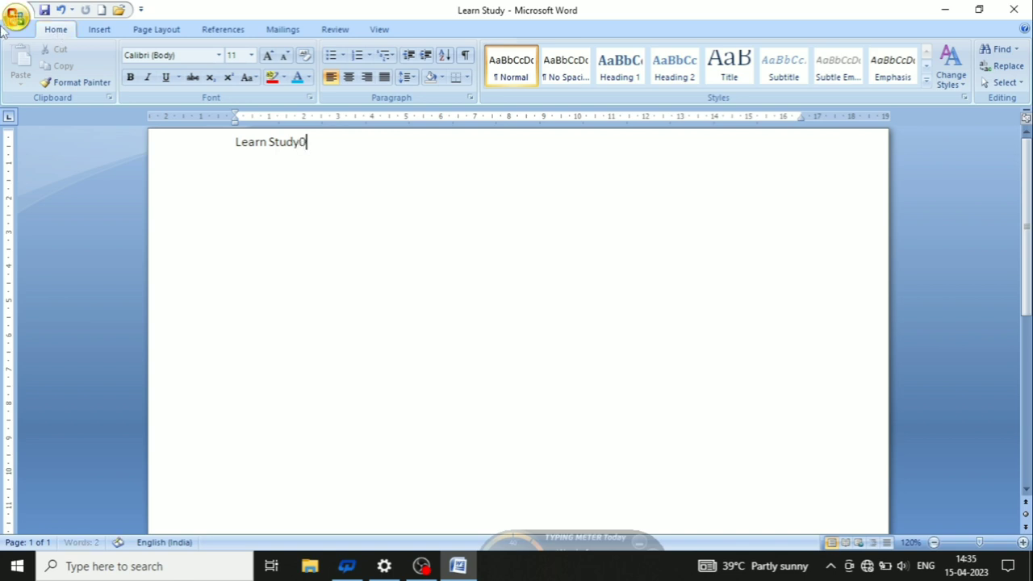
{"action": "type", "text": "0000000000000000000000000"}
{"action": "key", "text": "BackSpace"}
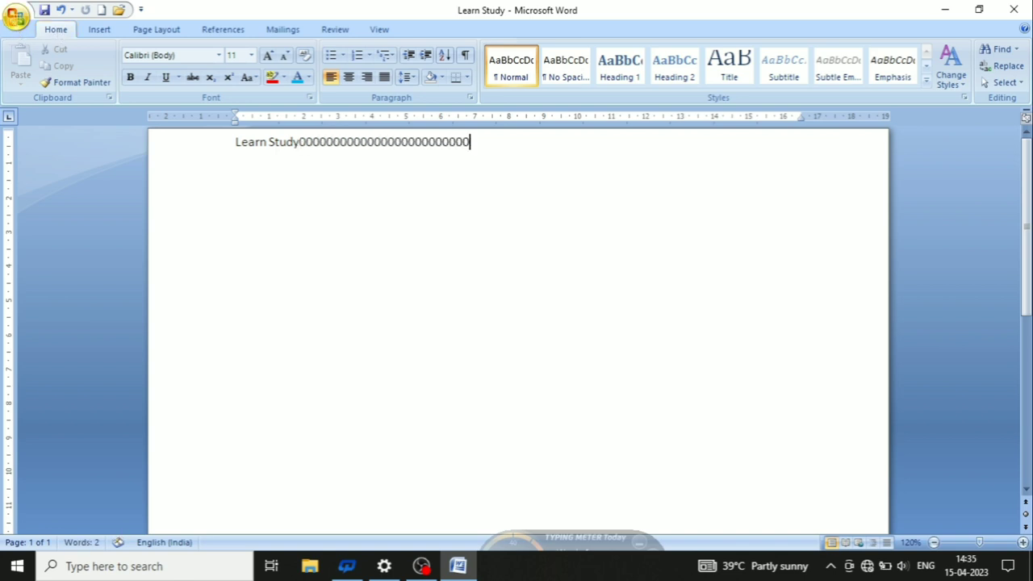
{"action": "key", "text": "BackSpace"}
{"action": "key", "text": "BackSpace"}
{"action": "key", "text": "BackSpace"}
{"action": "key", "text": "BackSpace"}
{"action": "key", "text": "BackSpace"}
{"action": "key", "text": "BackSpace"}
{"action": "key", "text": "BackSpace"}
{"action": "key", "text": "BackSpace"}
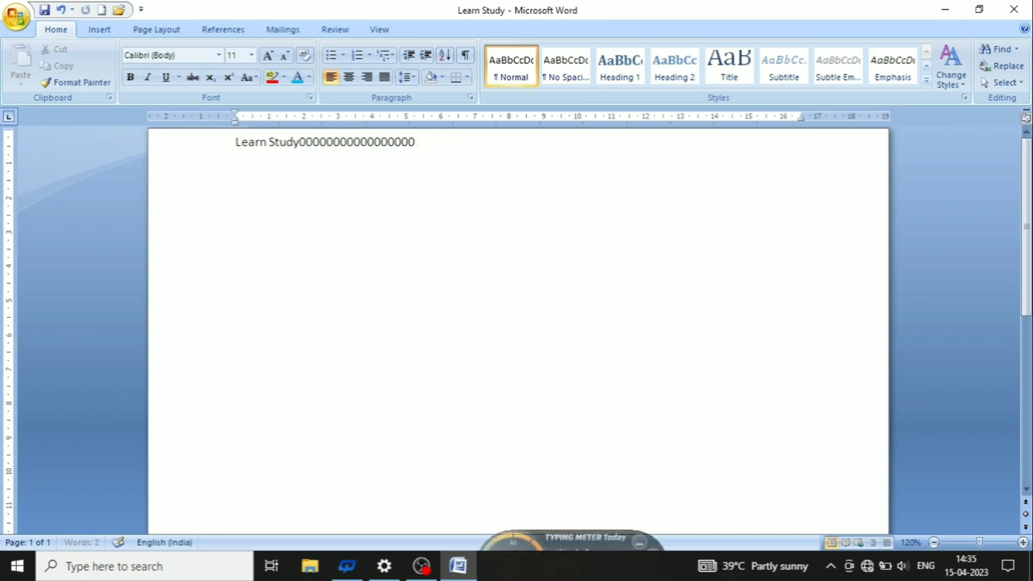
{"action": "key", "text": "BackSpace"}
{"action": "key", "text": "BackSpace"}
{"action": "key", "text": "BackSpace"}
{"action": "key", "text": "BackSpace"}
{"action": "key", "text": "BackSpace"}
{"action": "key", "text": "BackSpace"}
{"action": "key", "text": "BackSpace"}
{"action": "key", "text": "BackSpace"}
{"action": "key", "text": "BackSpace"}
{"action": "key", "text": "BackSpace"}
{"action": "key", "text": "BackSpace"}
{"action": "key", "text": "BackSpace"}
{"action": "key", "text": "BackSpace"}
{"action": "key", "text": "BackSpace"}
{"action": "key", "text": "BackSpace"}
{"action": "key", "text": "BackSpace"}
{"action": "key", "text": "BackSpace"}
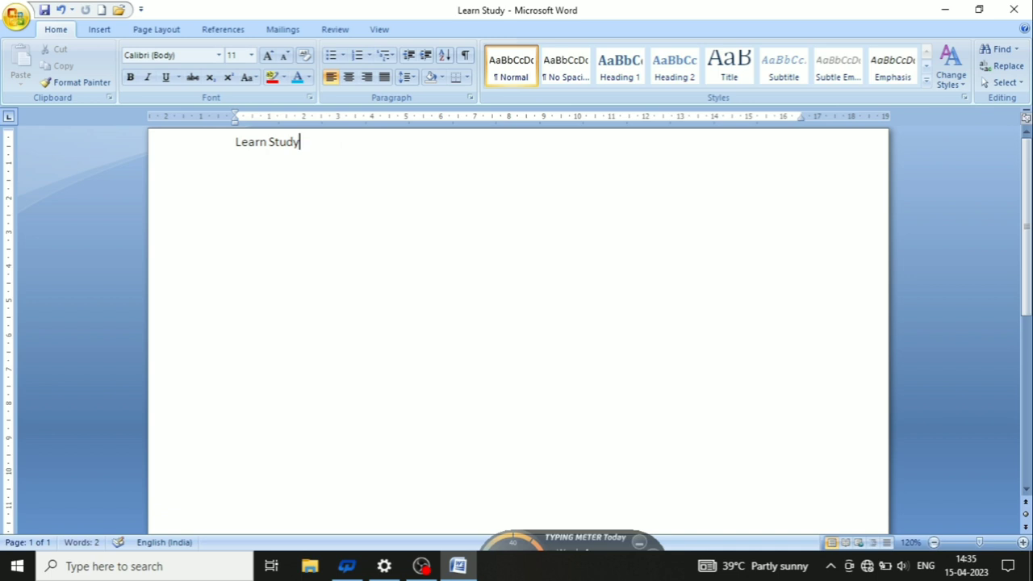
{"action": "left_click", "coordinate": [15, 19]}
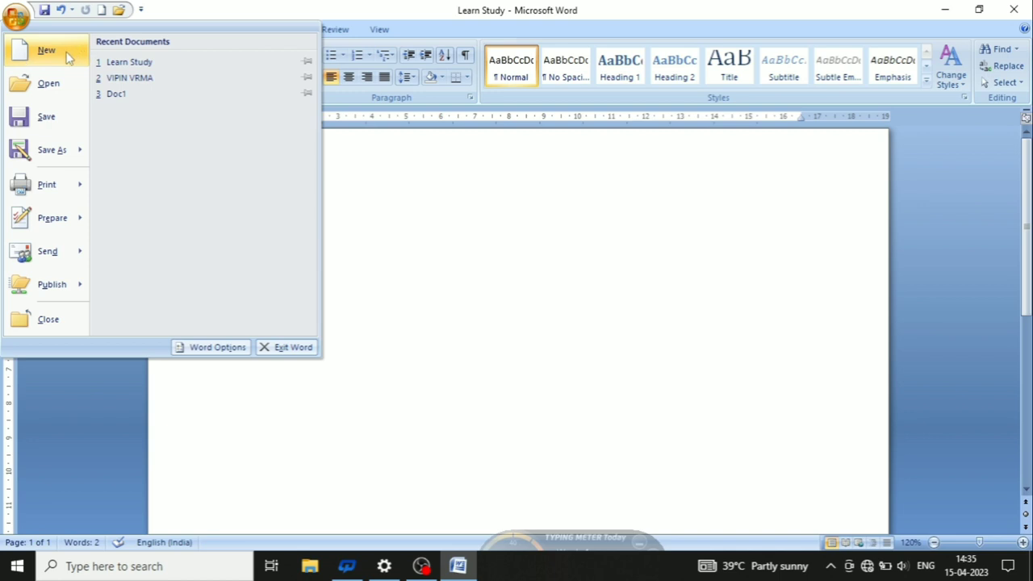
Create a new blank document, Document2, using New in the Office menu.
{"action": "left_click", "coordinate": [67, 55]}
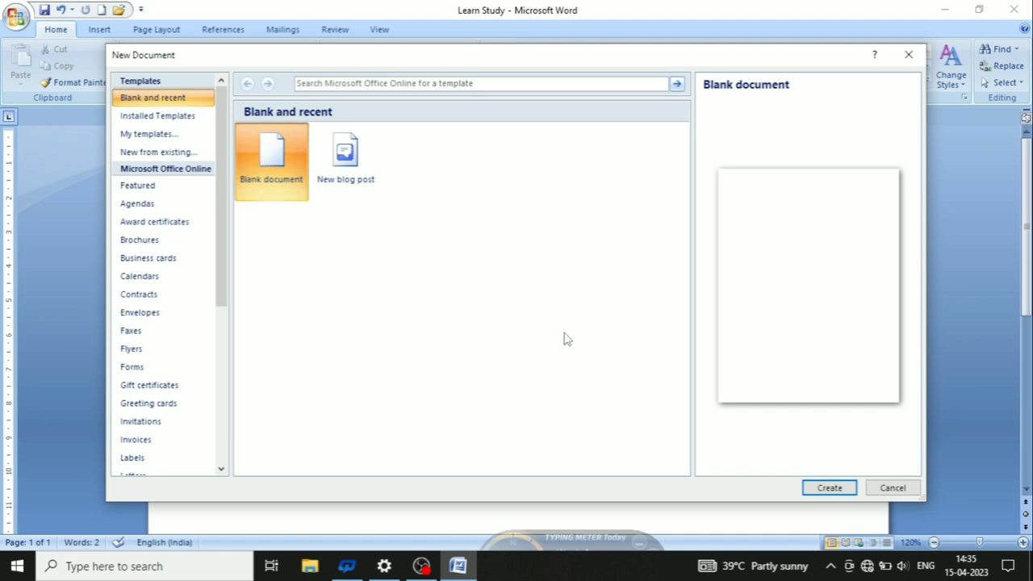
{"action": "left_click", "coordinate": [825, 489]}
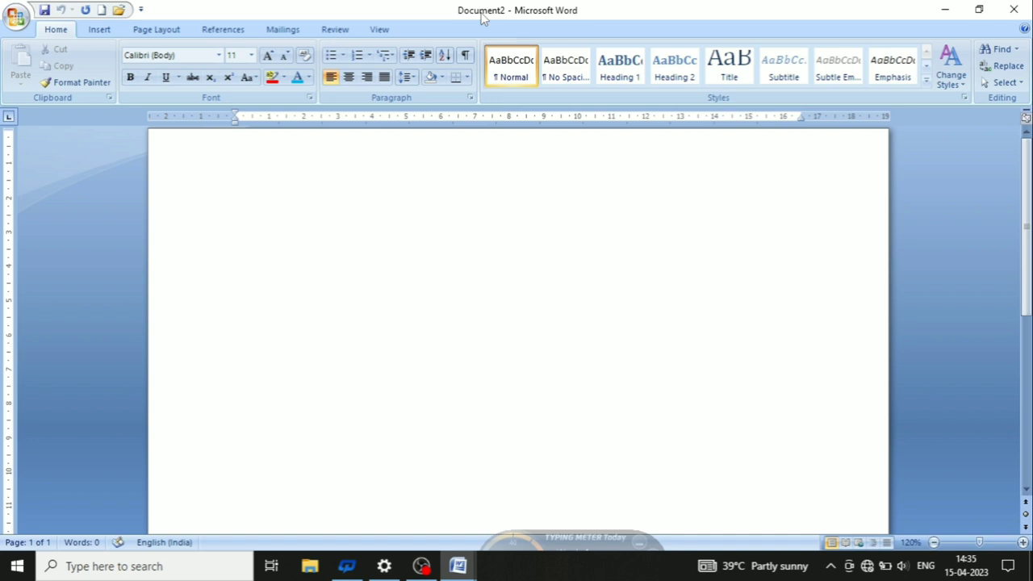
Open the Learn Study file from the Desktop folder through the Open dialog.
{"action": "left_click", "coordinate": [16, 20]}
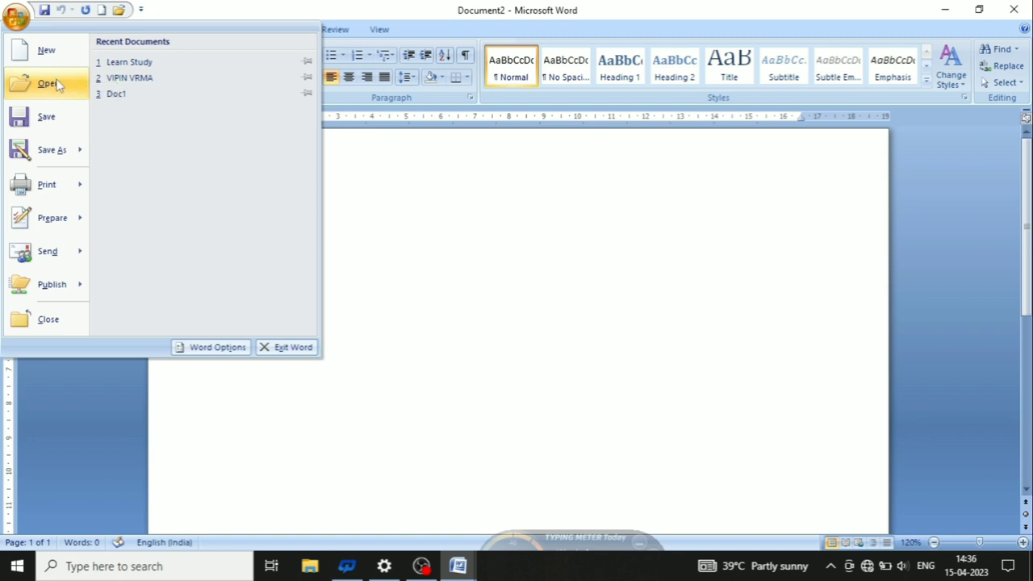
{"action": "left_click", "coordinate": [47, 84]}
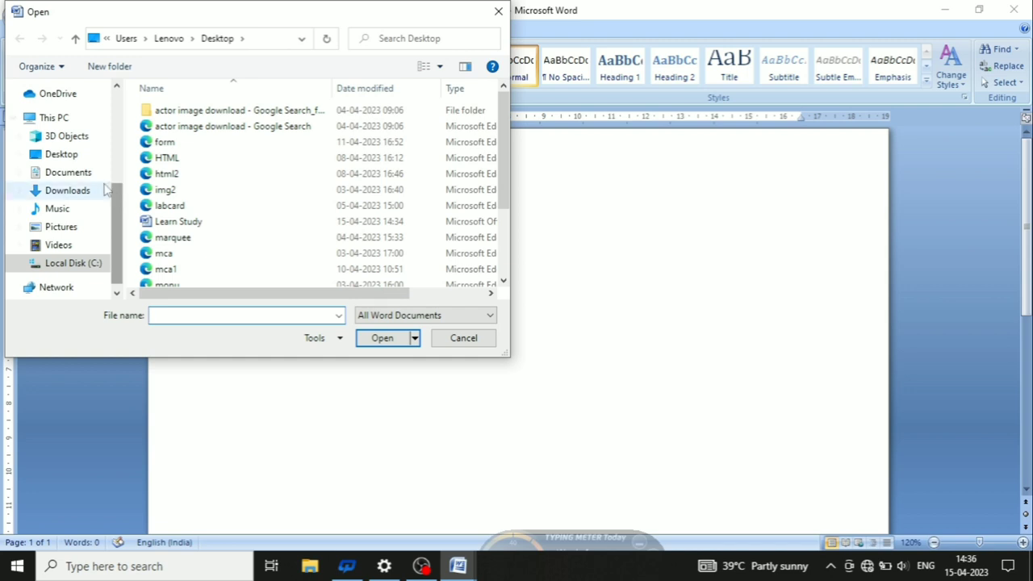
{"action": "left_click", "coordinate": [79, 156]}
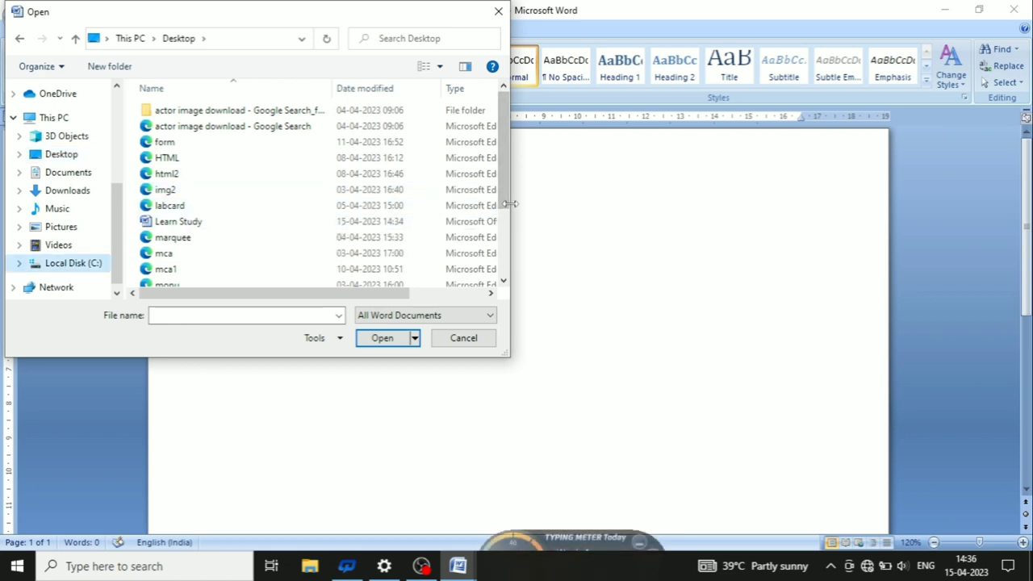
{"action": "mouse_move", "coordinate": [503, 209]}
{"action": "left_mouse_down"}
{"action": "mouse_move", "coordinate": [503, 281]}
{"action": "mouse_move", "coordinate": [496, 242]}
{"action": "left_mouse_up"}
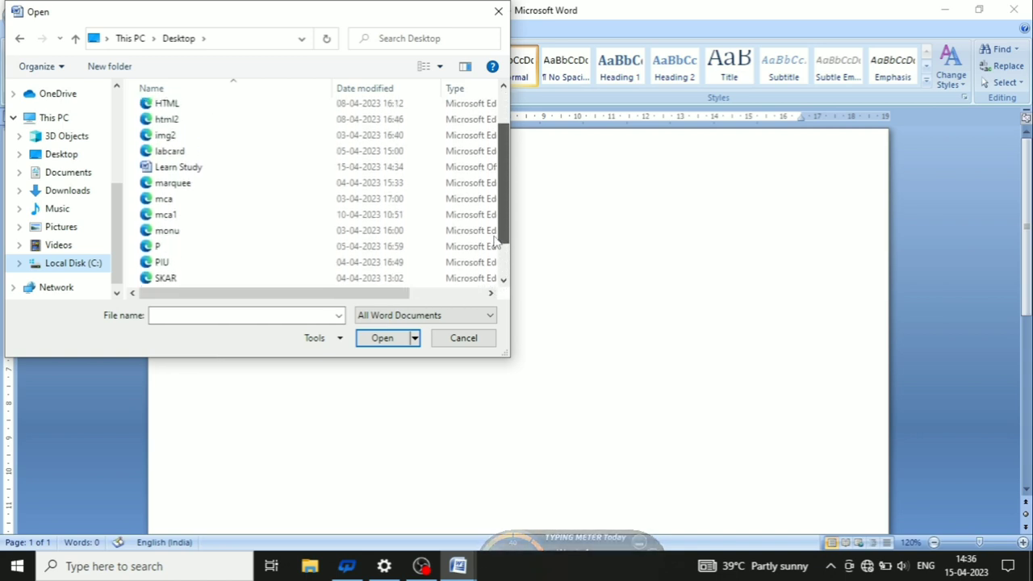
{"action": "left_click", "coordinate": [72, 160]}
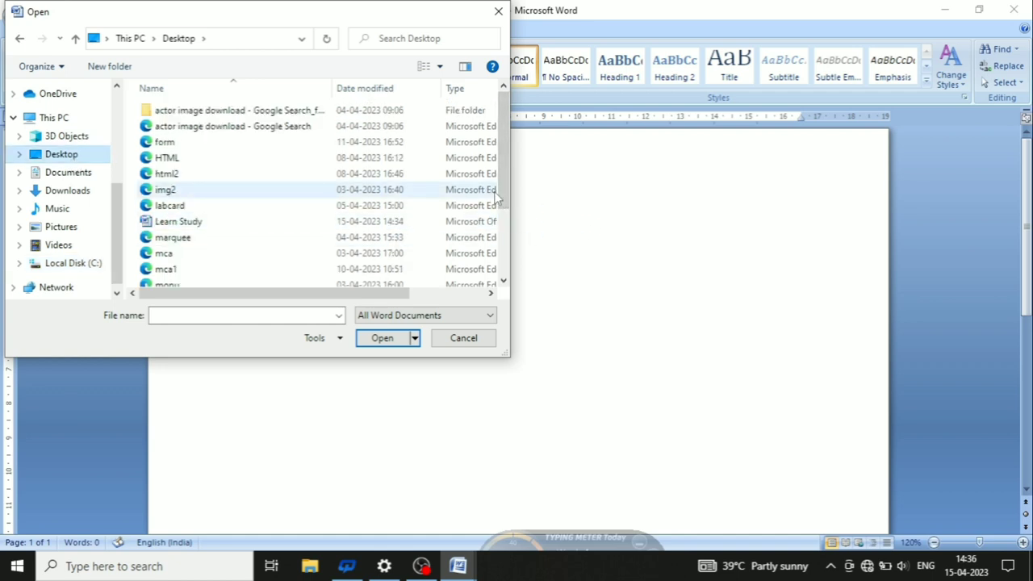
{"action": "left_click_drag", "start_coordinate": [500, 198], "coordinate": [510, 282]}
{"action": "mouse_move", "coordinate": [510, 257]}
{"action": "left_mouse_down"}
{"action": "mouse_move", "coordinate": [510, 184]}
{"action": "mouse_move", "coordinate": [507, 253]}
{"action": "left_mouse_up"}
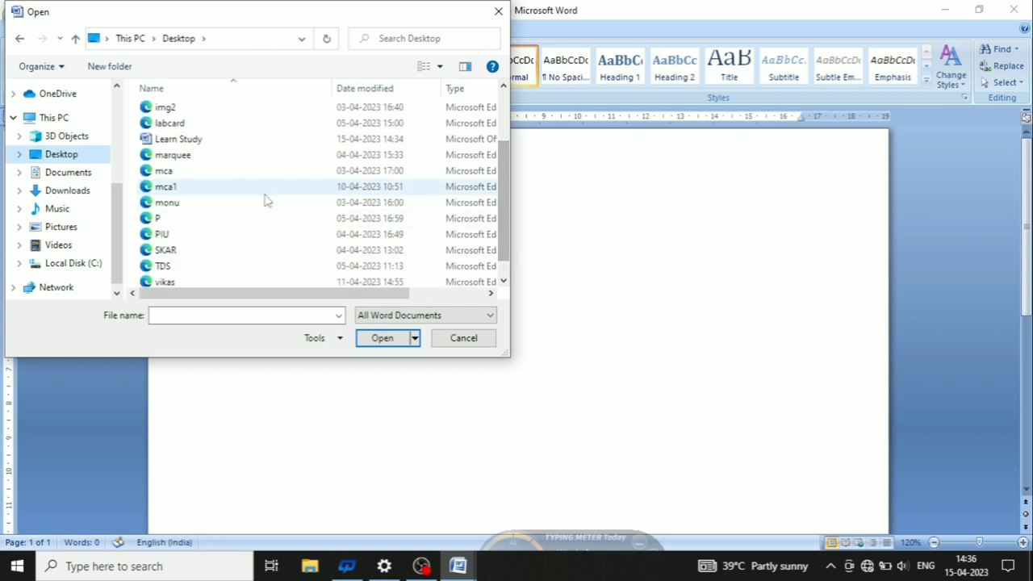
{"action": "left_click", "coordinate": [249, 150]}
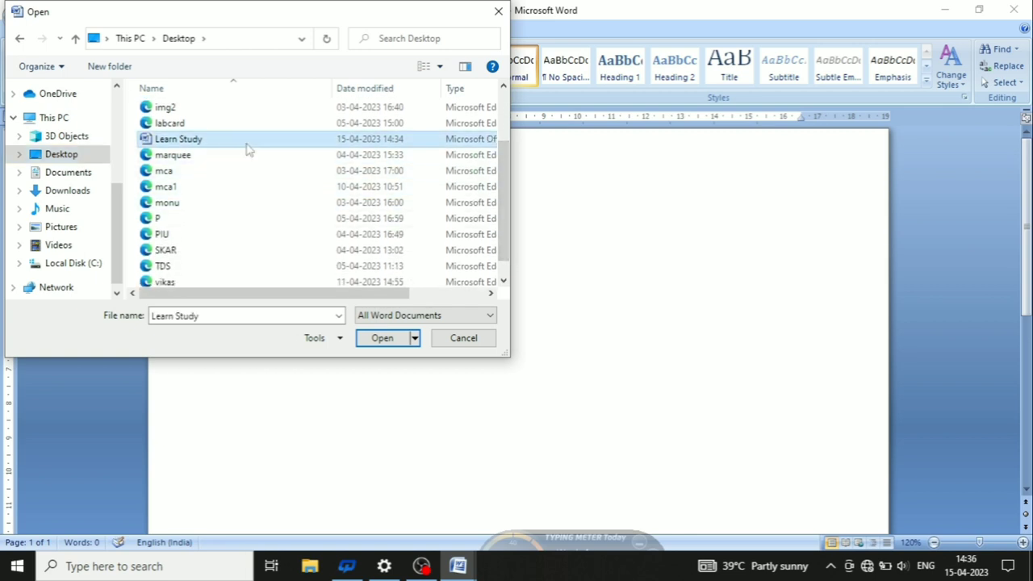
{"action": "left_click", "coordinate": [382, 340]}
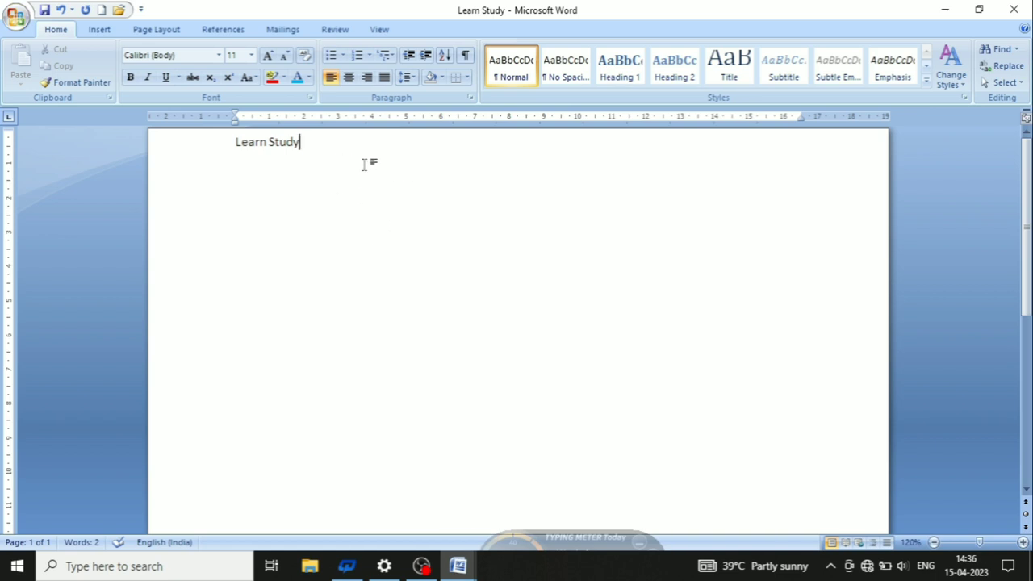
Add 001 and remove the space so the line reads LearnStudy001.
{"action": "type", "text": "001"}
{"action": "key", "text": "Left"}
{"action": "key", "text": "Left"}
{"action": "key", "text": "Left"}
{"action": "key", "text": "Left"}
{"action": "key", "text": "Left"}
{"action": "key", "text": "Left"}
{"action": "key", "text": "Left"}
{"action": "key", "text": "BackSpace"}
{"action": "left_click", "coordinate": [359, 159]}
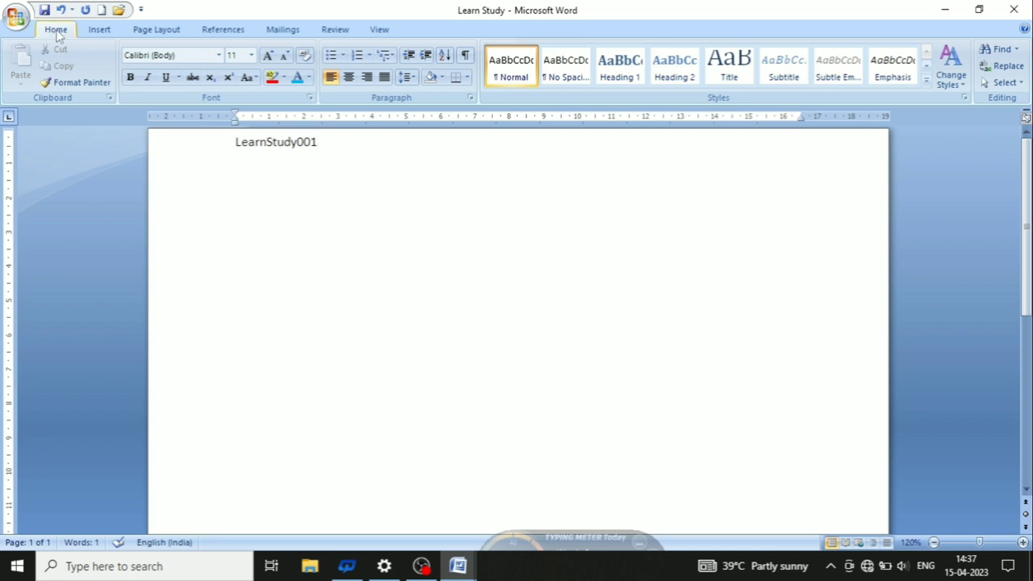
{"action": "left_click", "coordinate": [17, 24]}
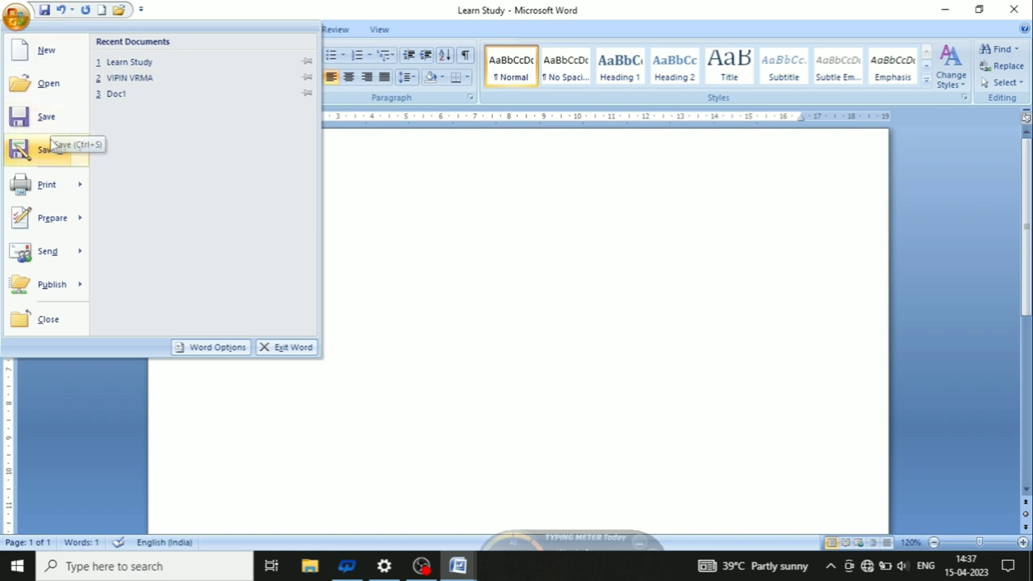
Save the document with Save As under the existing name Learn Study, then add an empty line.
{"action": "mouse_move", "coordinate": [50, 153]}
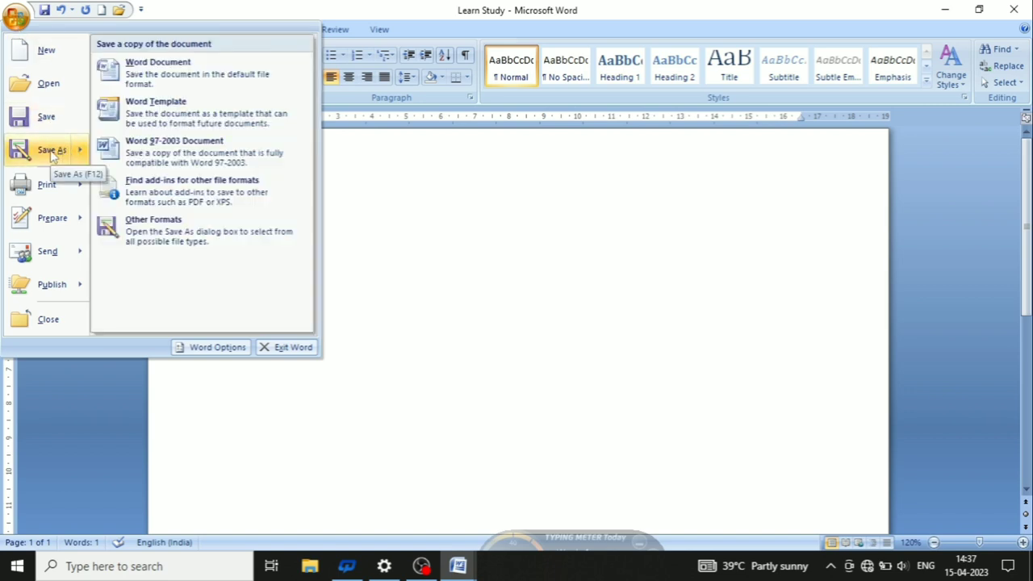
{"action": "left_click", "coordinate": [332, 202]}
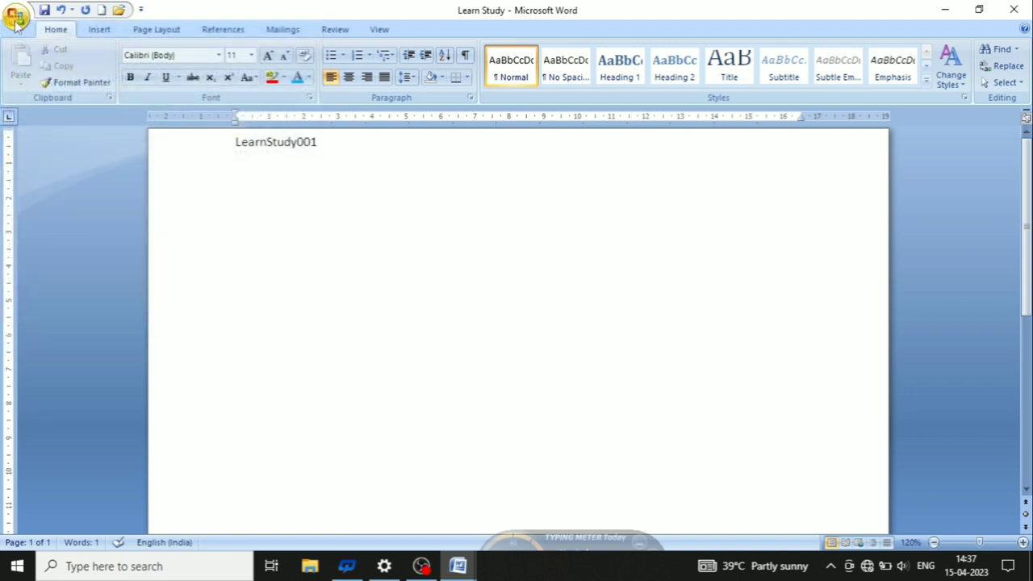
{"action": "left_click", "coordinate": [16, 17]}
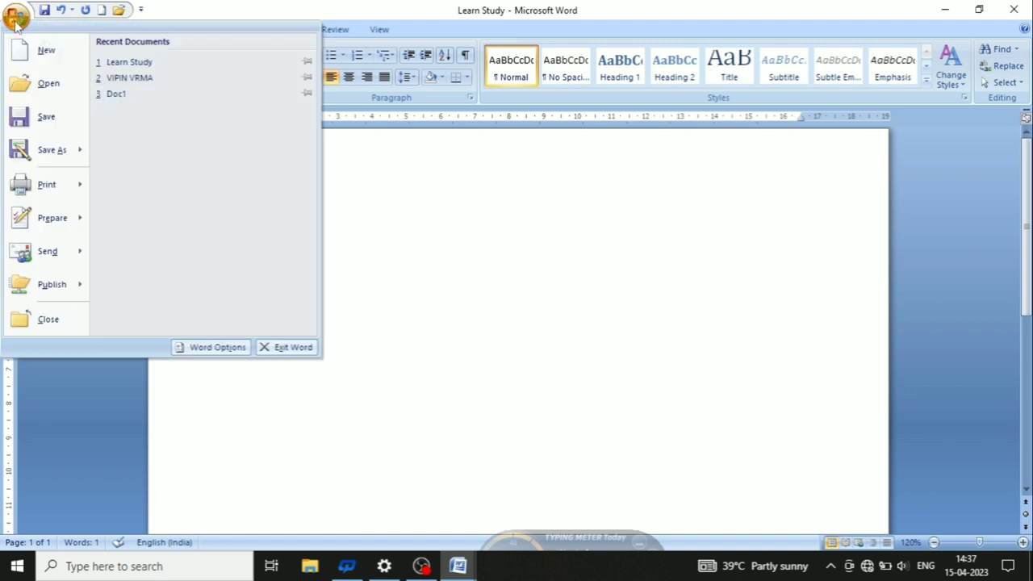
{"action": "left_click", "coordinate": [31, 154]}
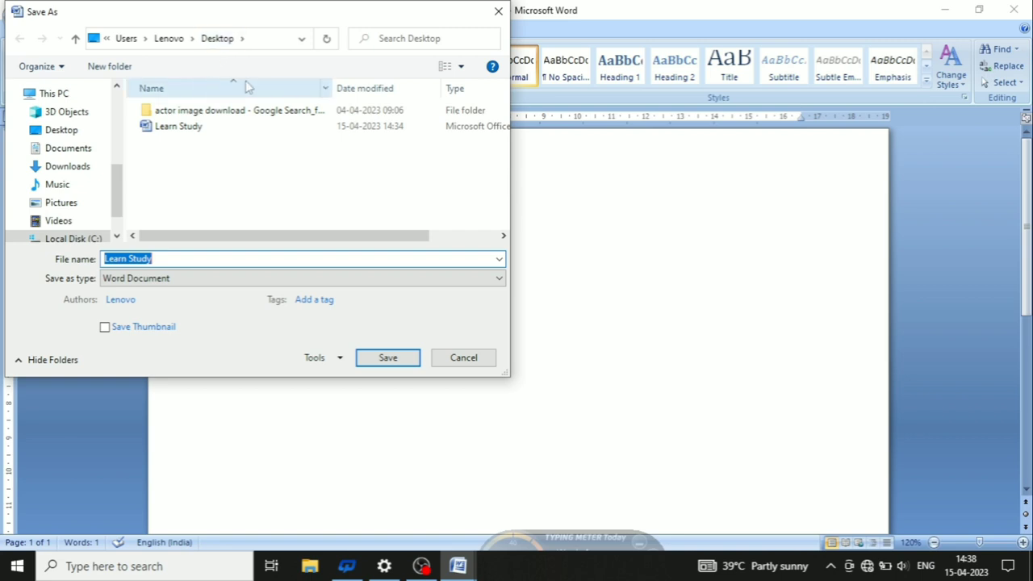
{"action": "key", "text": "Return"}
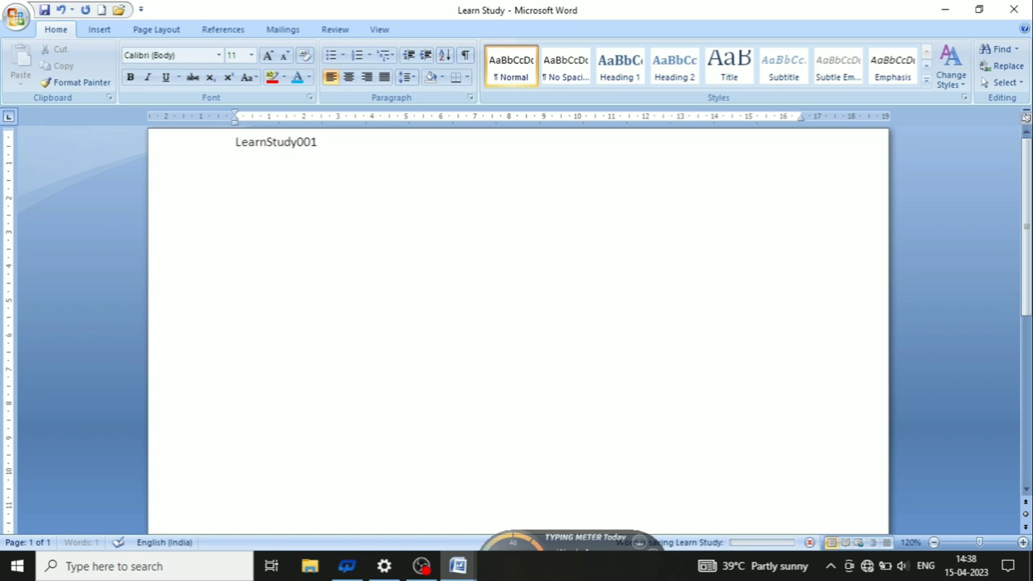
{"action": "key", "text": "Return"}
{"action": "key", "text": "Return"}
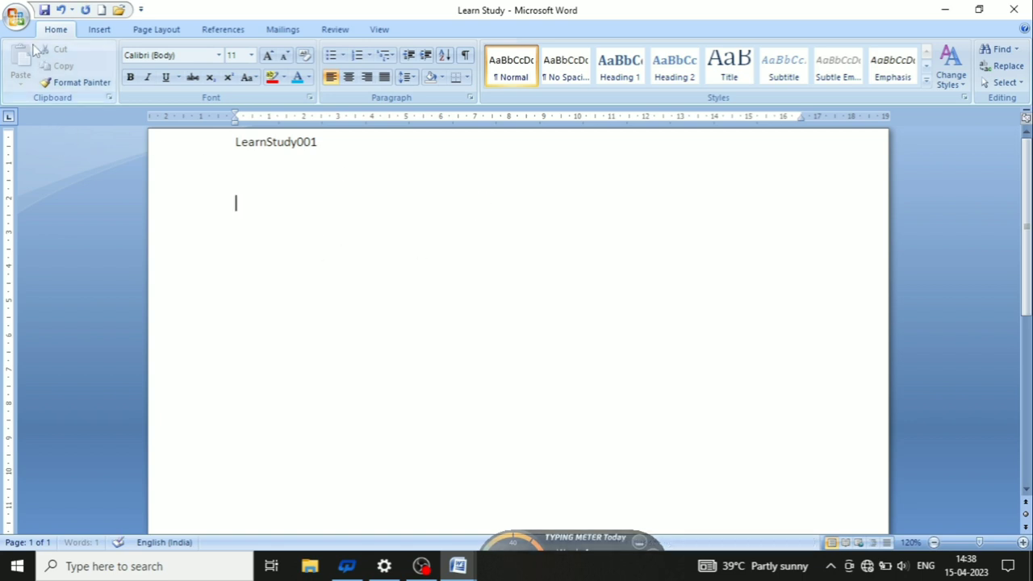
Save a copy named Learn Study1 to Local Disk (C:).
{"action": "left_click", "coordinate": [16, 16]}
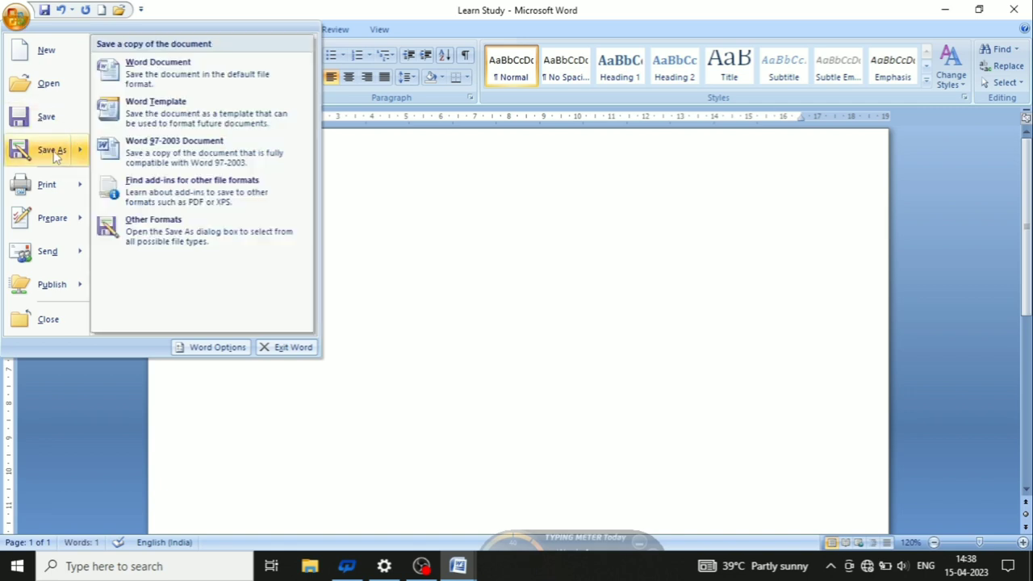
{"action": "left_click", "coordinate": [53, 151]}
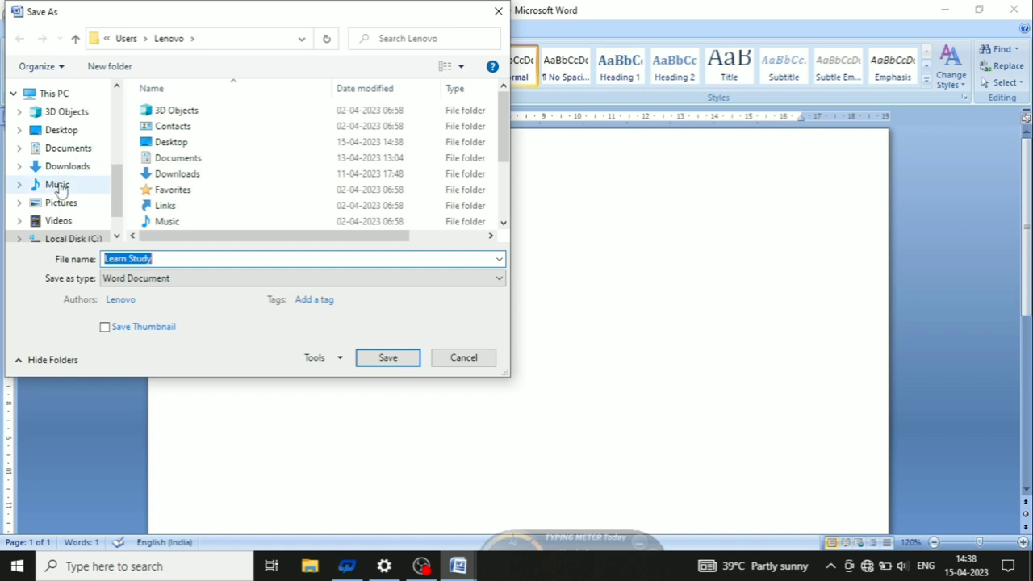
{"action": "left_click", "coordinate": [73, 240]}
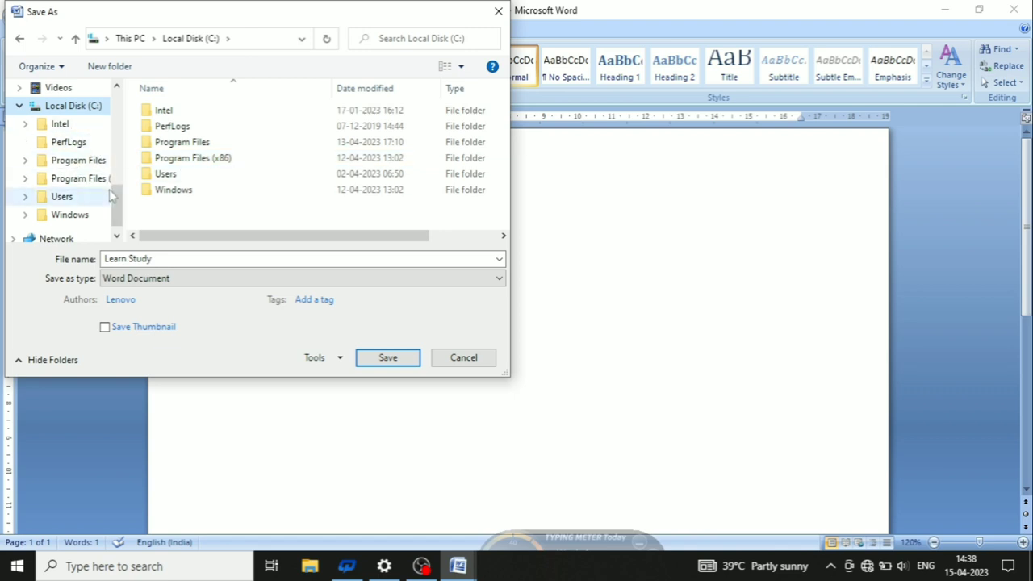
{"action": "left_click", "coordinate": [159, 262]}
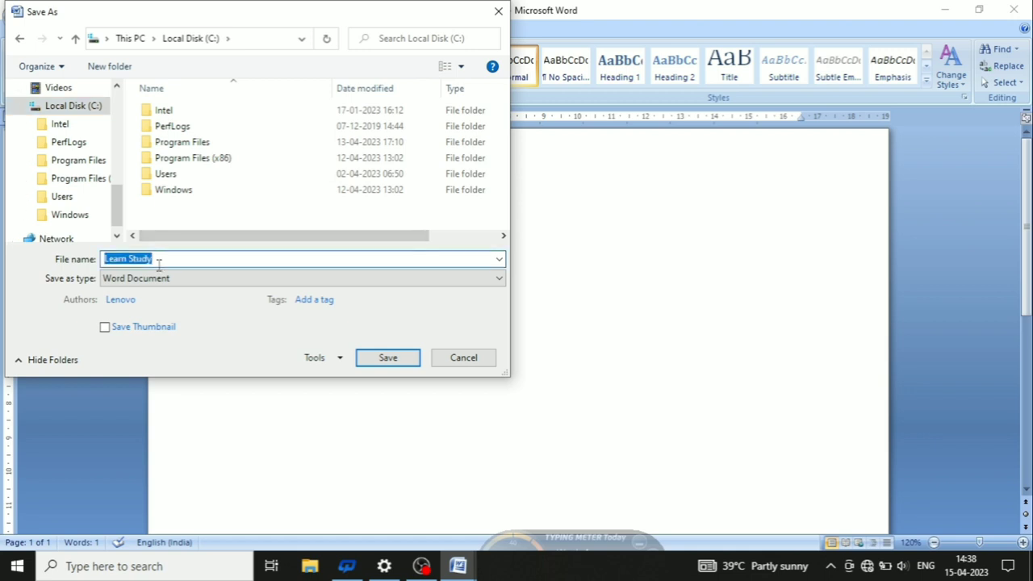
{"action": "left_click", "coordinate": [159, 263]}
{"action": "type", "text": "1"}
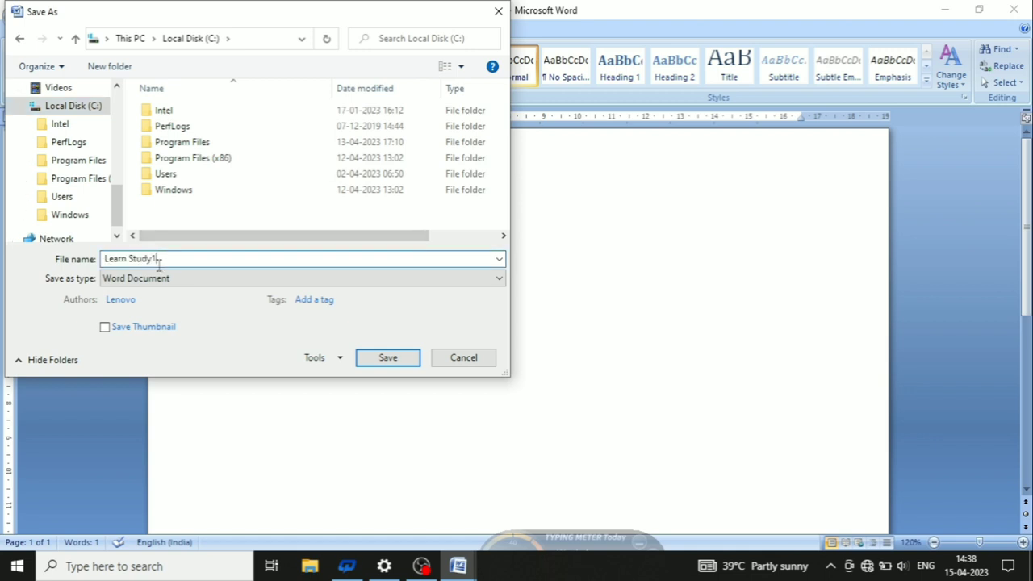
{"action": "left_click", "coordinate": [381, 360]}
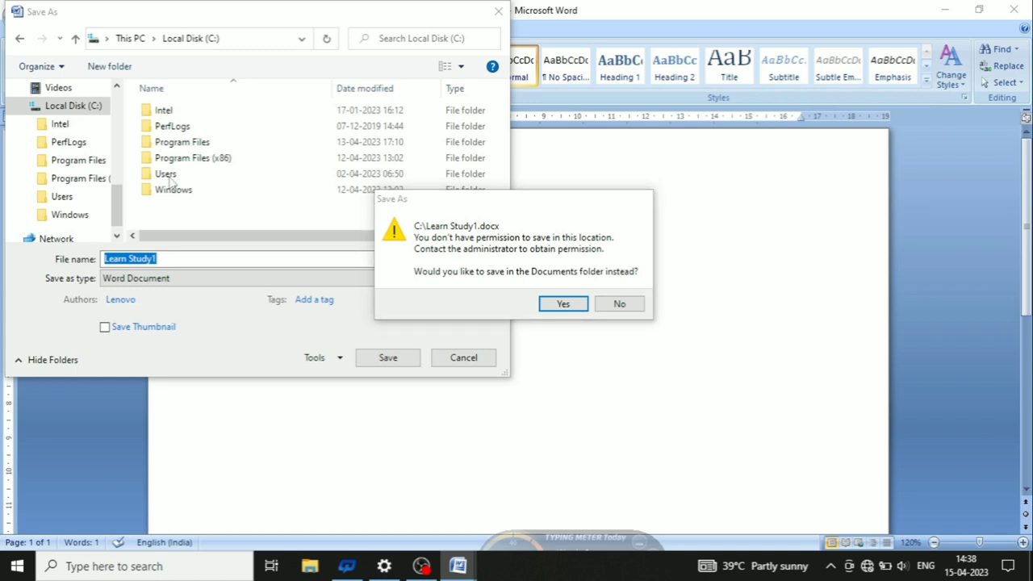
Decline the permission prompt and save the copy into the Intel folder instead.
{"action": "left_click", "coordinate": [618, 303]}
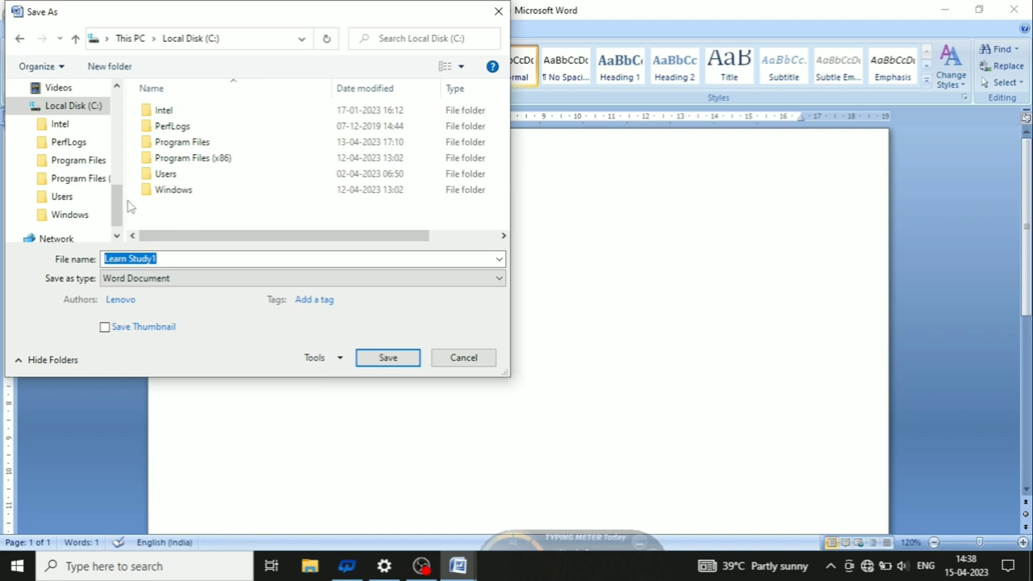
{"action": "mouse_move", "coordinate": [123, 205]}
{"action": "left_mouse_down"}
{"action": "mouse_move", "coordinate": [123, 225]}
{"action": "mouse_move", "coordinate": [117, 113]}
{"action": "mouse_move", "coordinate": [118, 181]}
{"action": "left_mouse_up"}
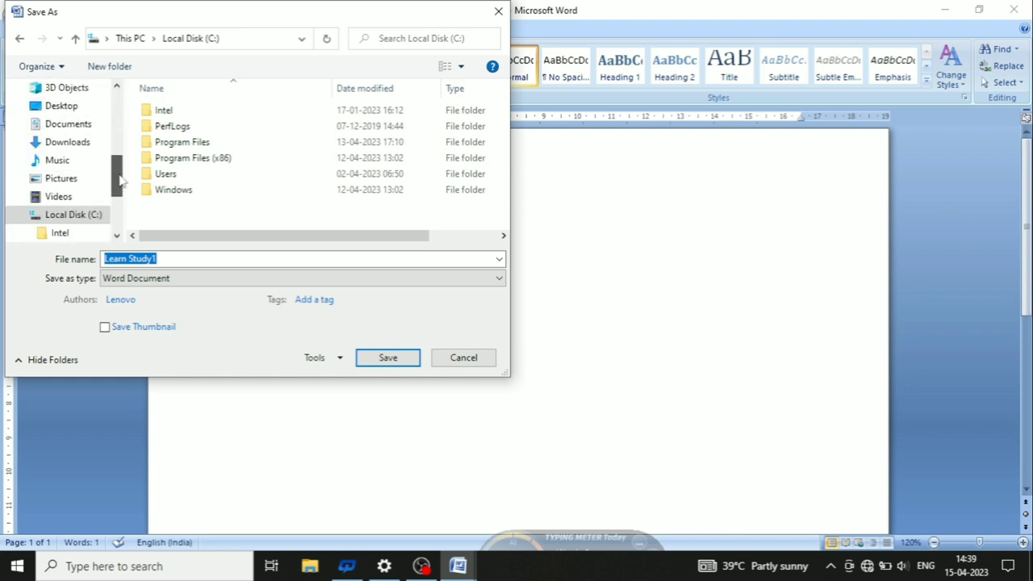
{"action": "left_click", "coordinate": [77, 232]}
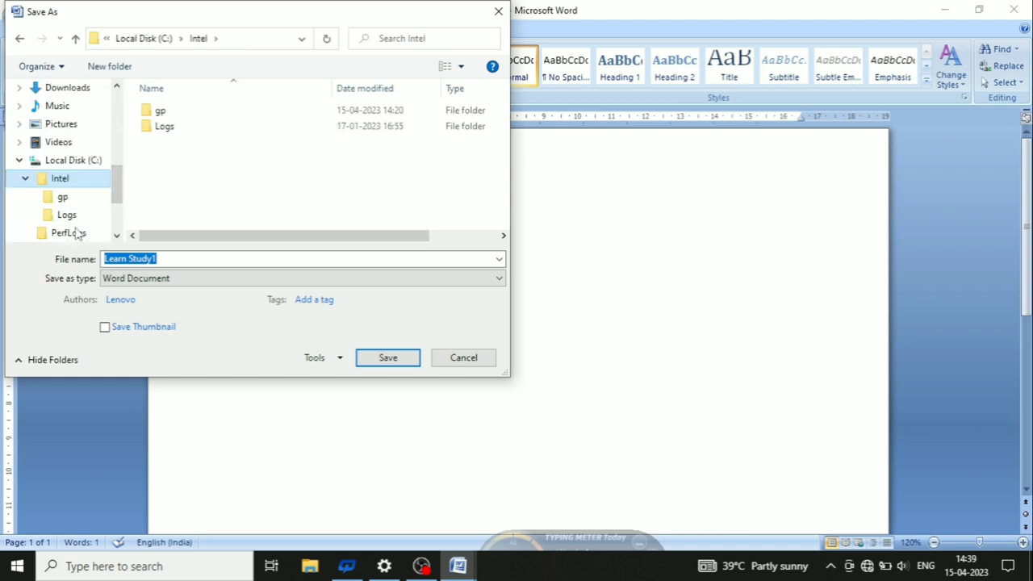
{"action": "left_click", "coordinate": [381, 358]}
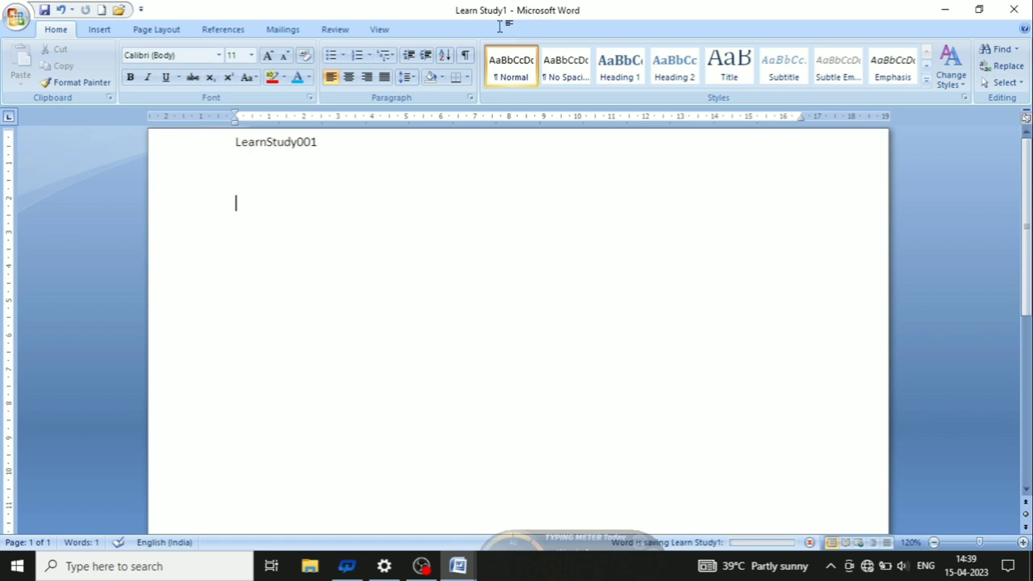
Minimize Word and open Learn Study1 from the Intel folder on C: in File Explorer.
{"action": "key", "text": "super+d"}
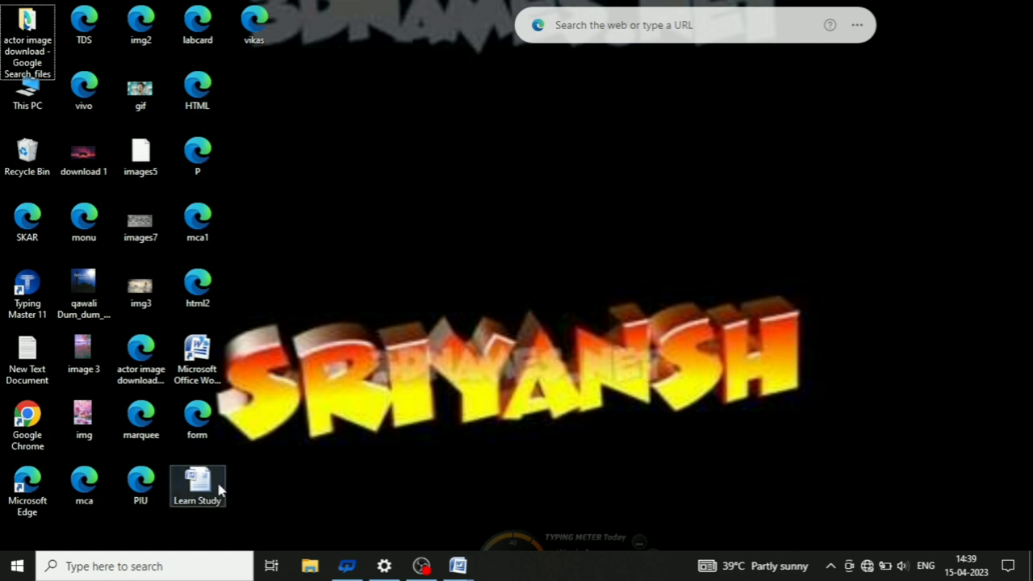
{"action": "left_click", "coordinate": [313, 566]}
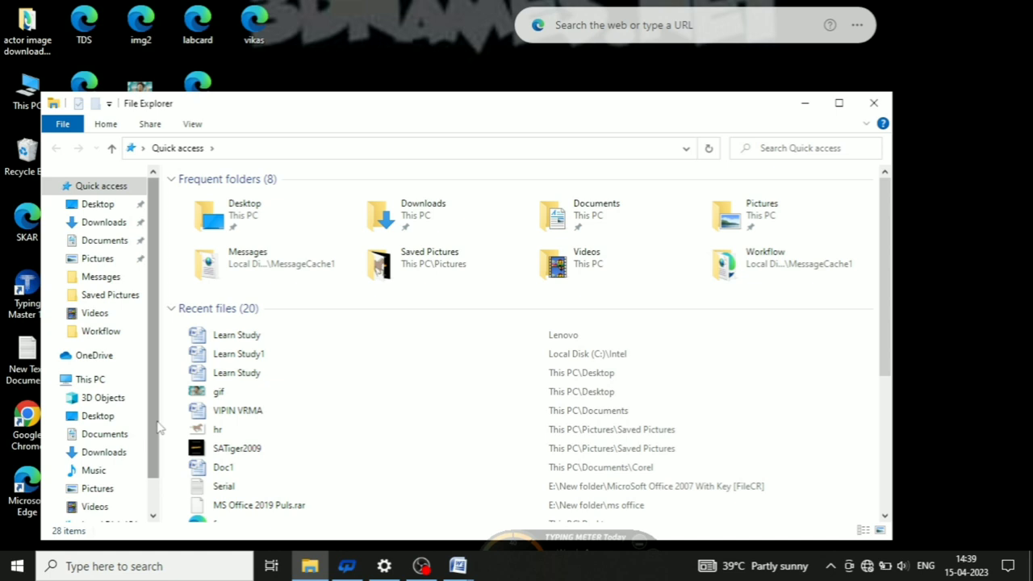
{"action": "scroll", "coordinate": [160, 428], "scroll_direction": "down", "scroll_amount": 1}
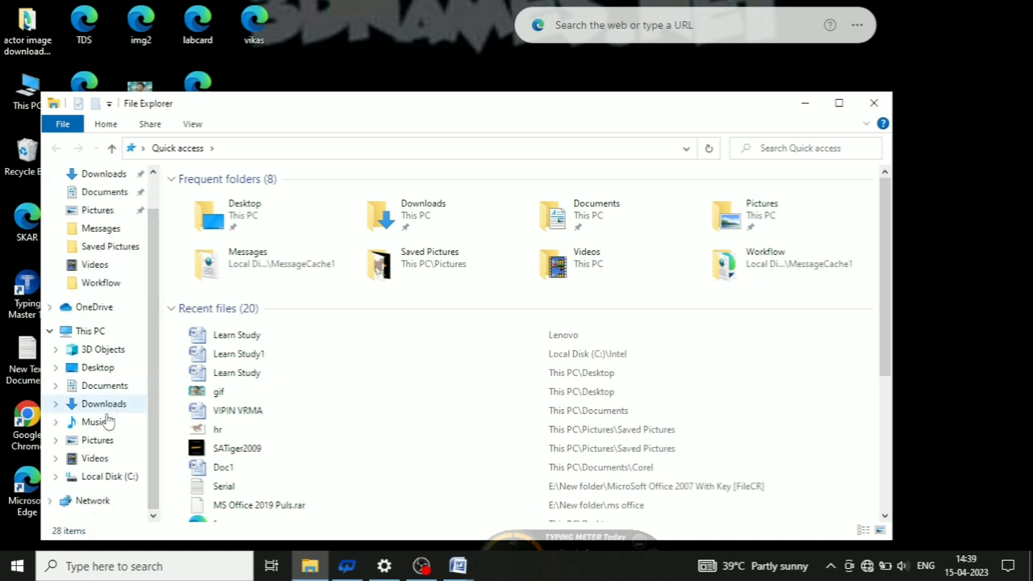
{"action": "left_click", "coordinate": [105, 477]}
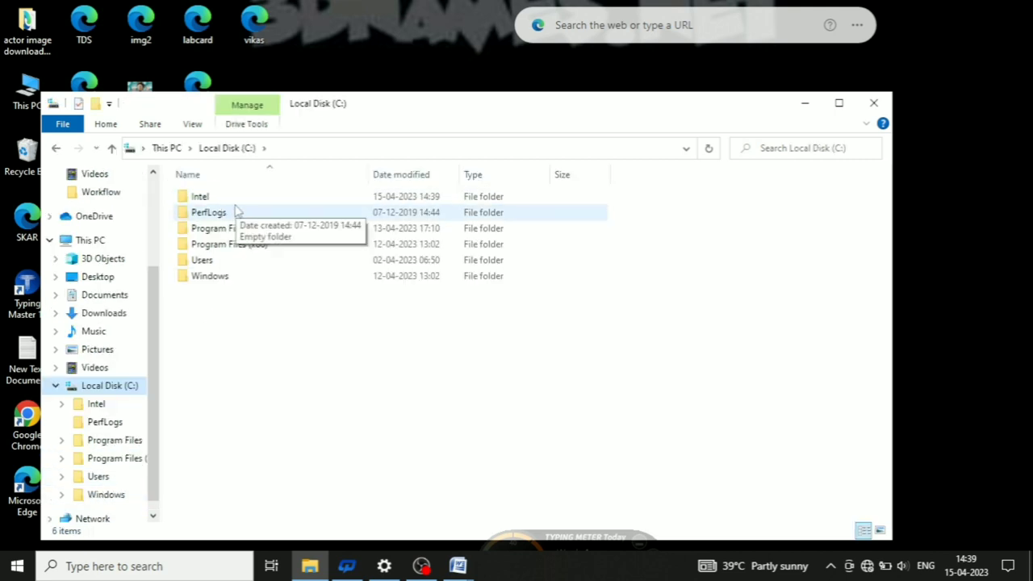
{"action": "double_click", "coordinate": [233, 199]}
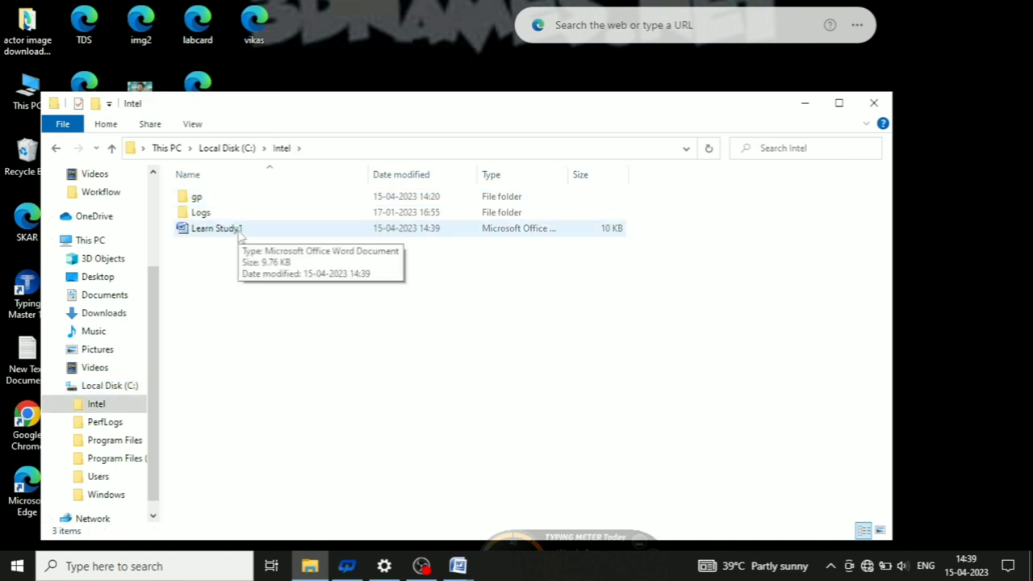
{"action": "left_click", "coordinate": [239, 234]}
{"action": "double_click", "coordinate": [240, 234]}
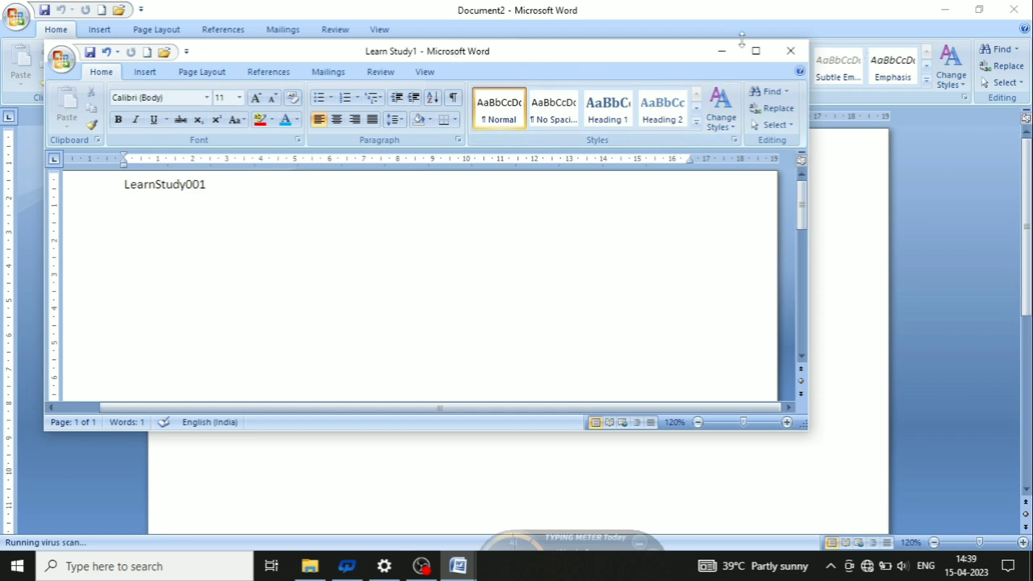
Close the Learn Study1 window and then the blank Document2 window.
{"action": "left_click", "coordinate": [789, 53]}
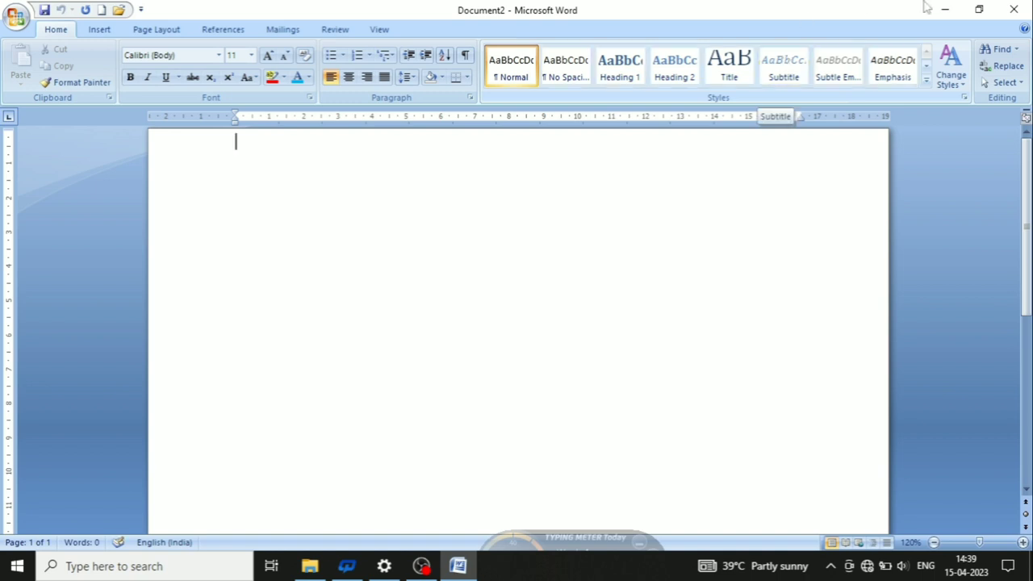
{"action": "left_click", "coordinate": [1003, 8]}
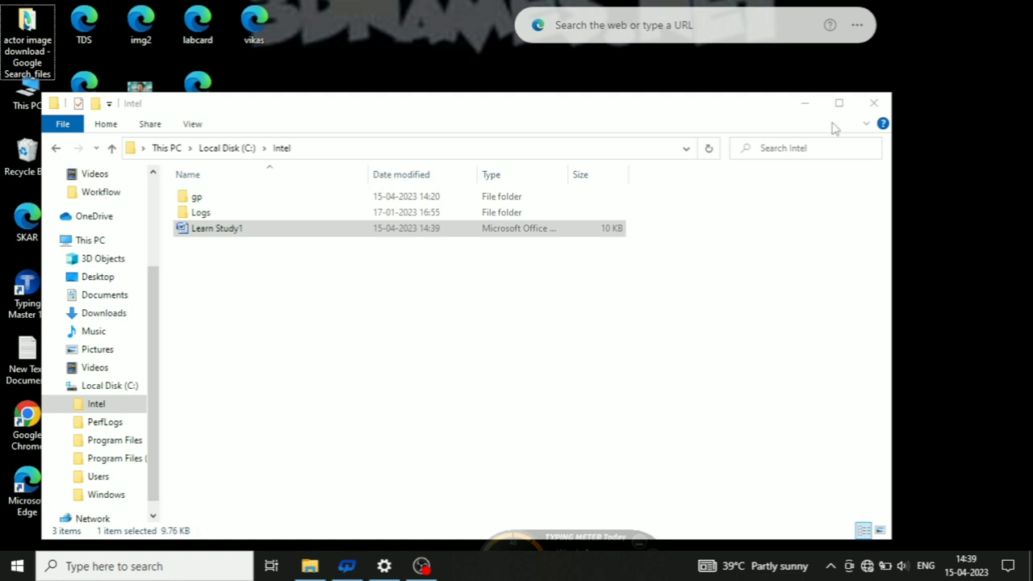
Close File Explorer and relaunch Word by running winword from the Win+R prompt.
{"action": "left_click", "coordinate": [874, 105]}
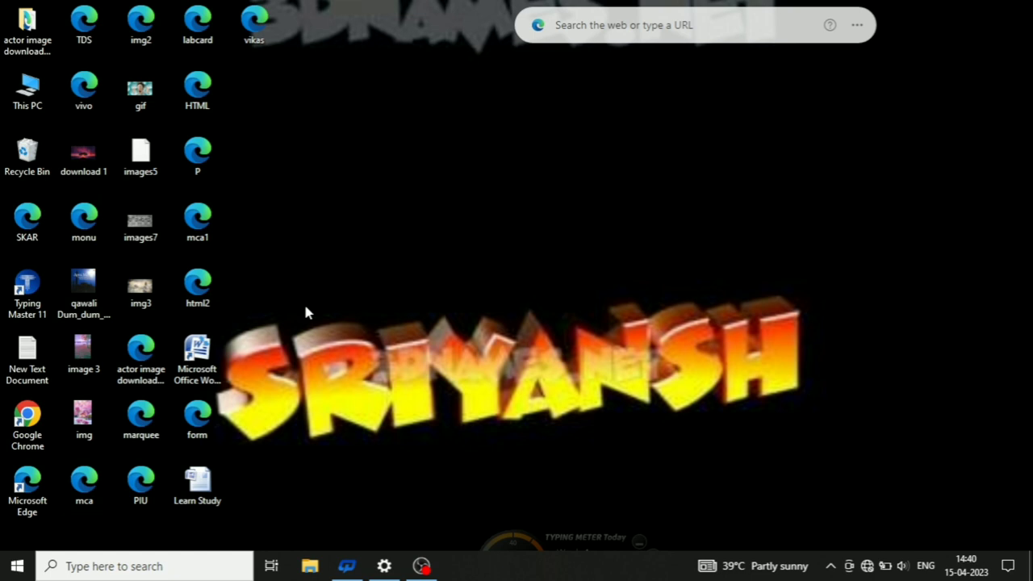
{"action": "key", "text": "super+r"}
{"action": "key", "text": "Return"}
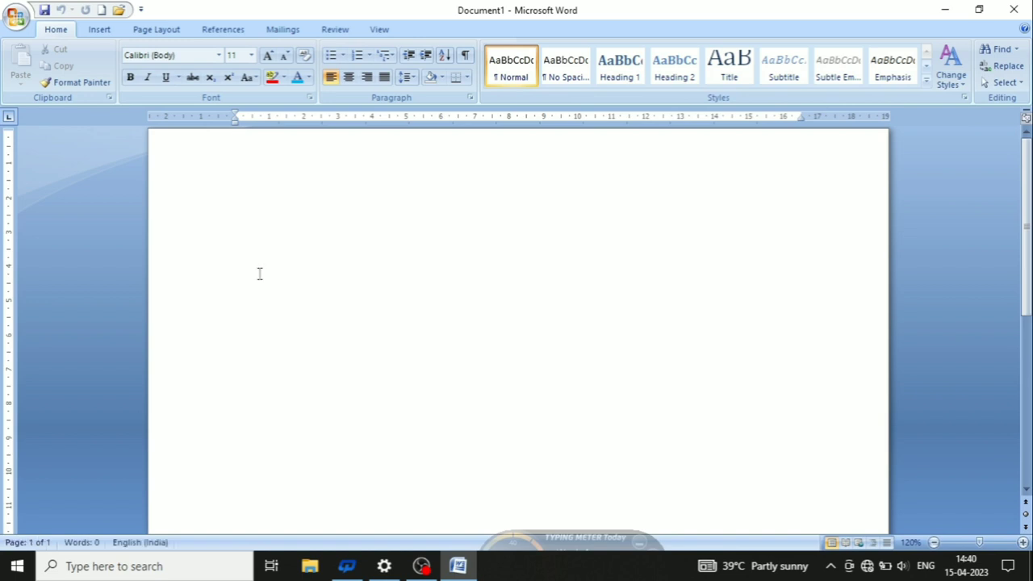
Generate three paragraphs of sample text by entering =rand().
{"action": "left_click", "coordinate": [16, 25]}
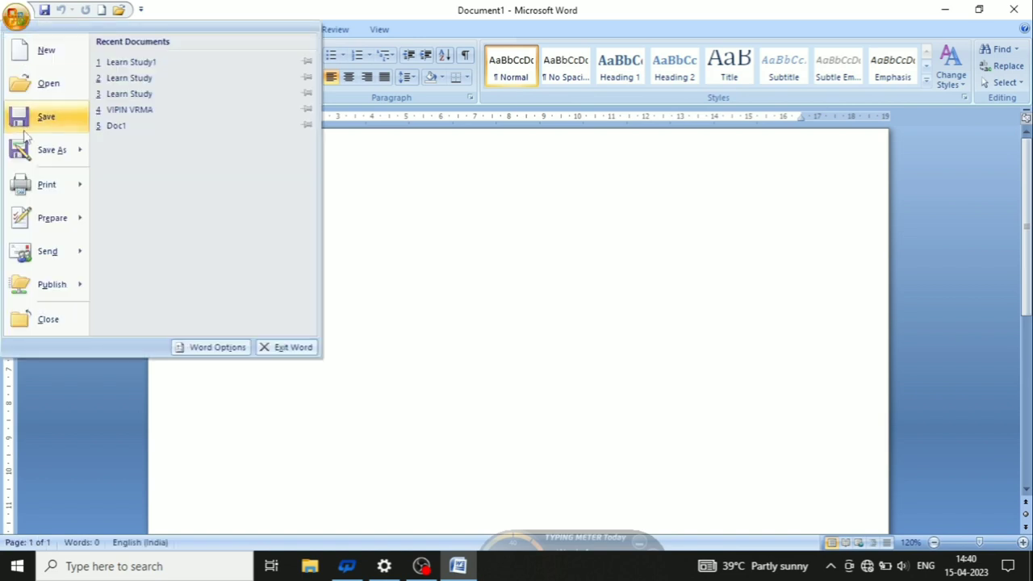
{"action": "mouse_move", "coordinate": [44, 150]}
{"action": "mouse_move", "coordinate": [42, 185]}
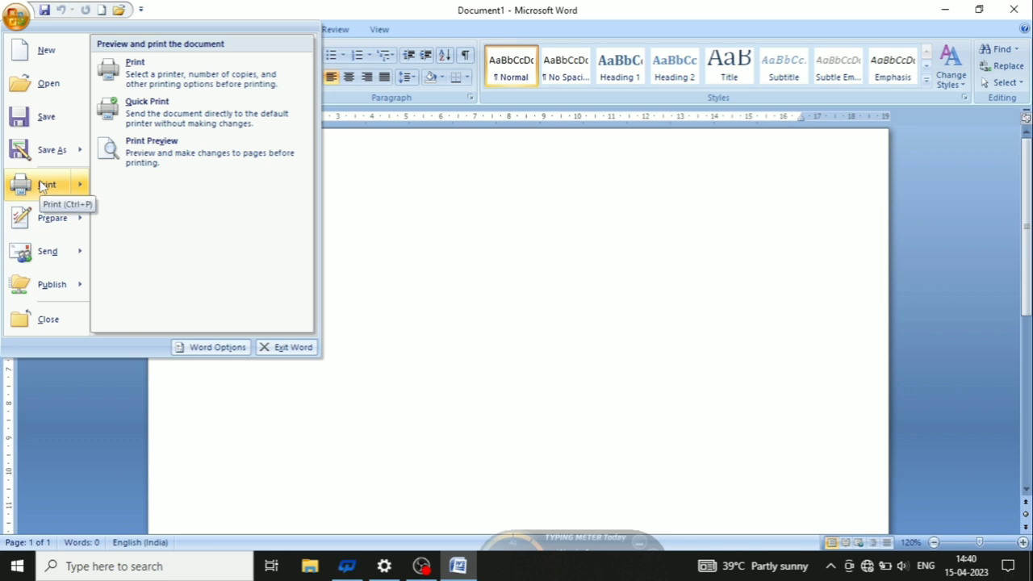
{"action": "left_click", "coordinate": [450, 324]}
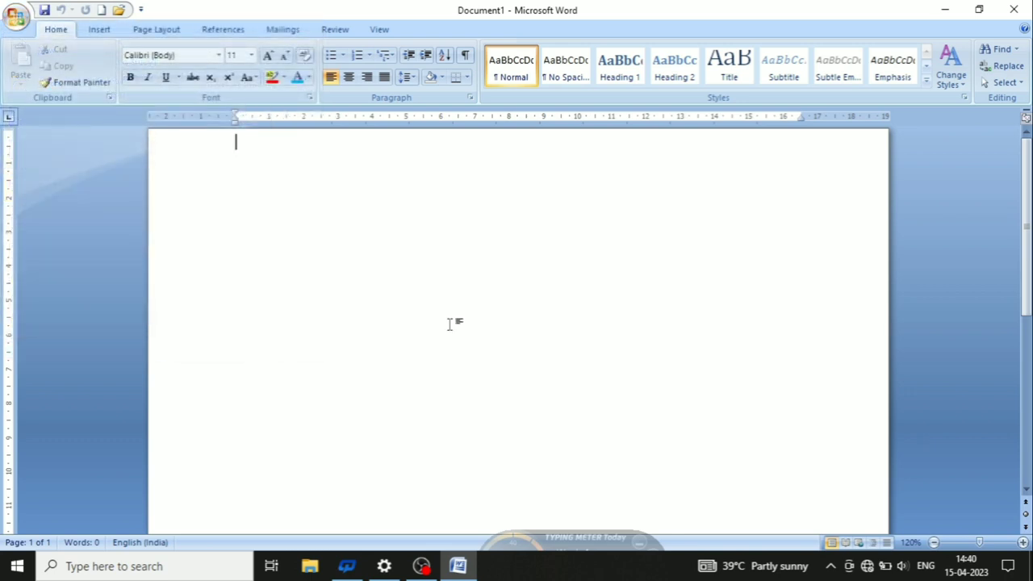
{"action": "type", "text": "=r"}
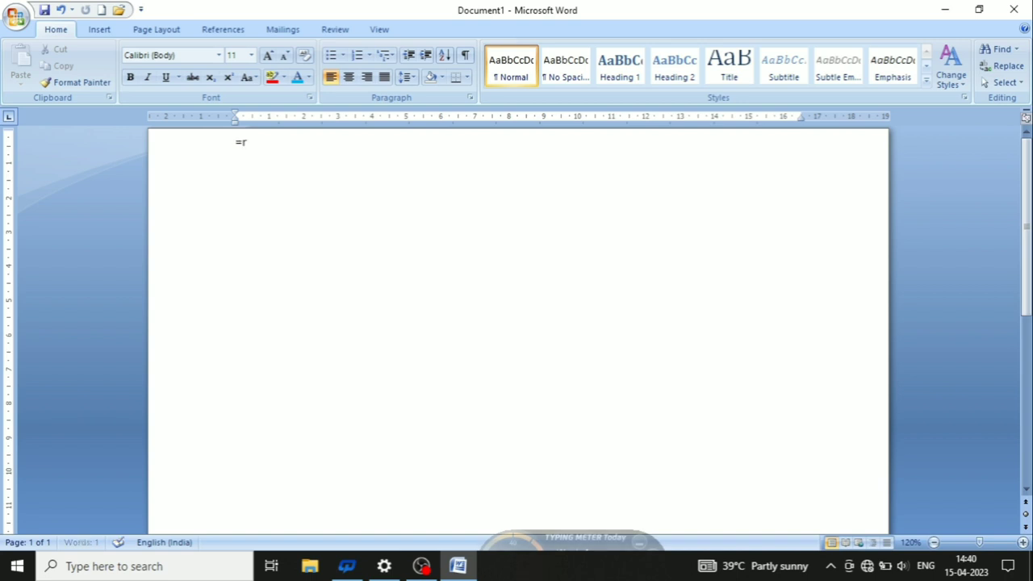
{"action": "type", "text": "adn"}
{"action": "key", "text": "BackSpace"}
{"action": "key", "text": "BackSpace"}
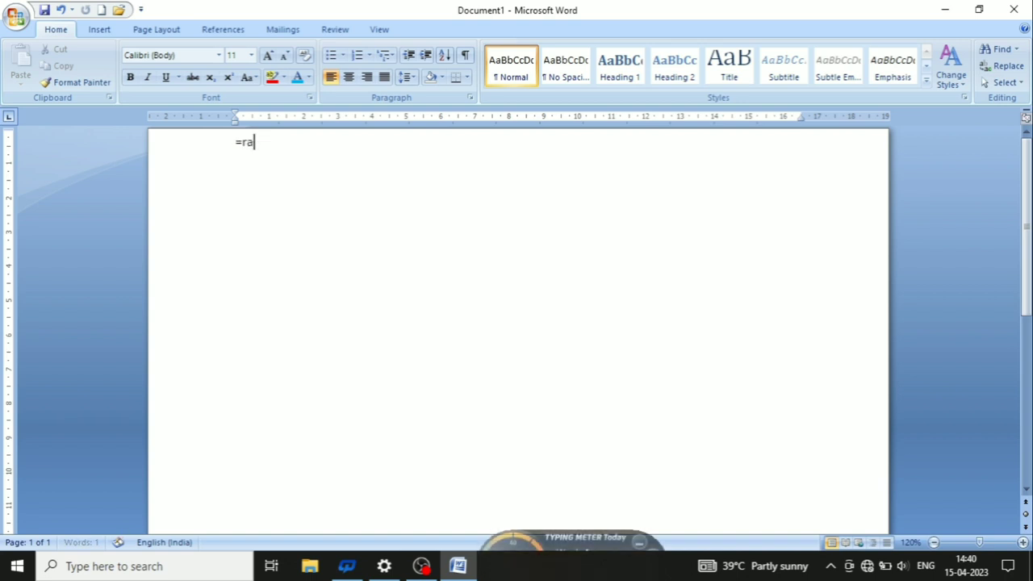
{"action": "type", "text": "nd("}
{"action": "type", "text": ")"}
{"action": "key", "text": "Return"}
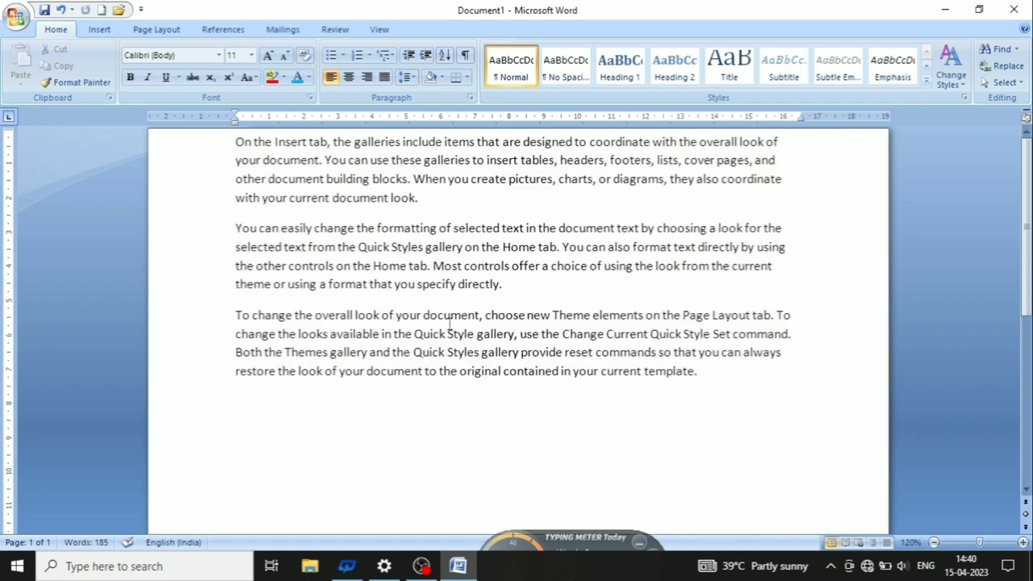
Open the Print dialog from the Office menu, showing the EPSON L3110 Series printer.
{"action": "left_click", "coordinate": [20, 21]}
{"action": "mouse_move", "coordinate": [35, 193]}
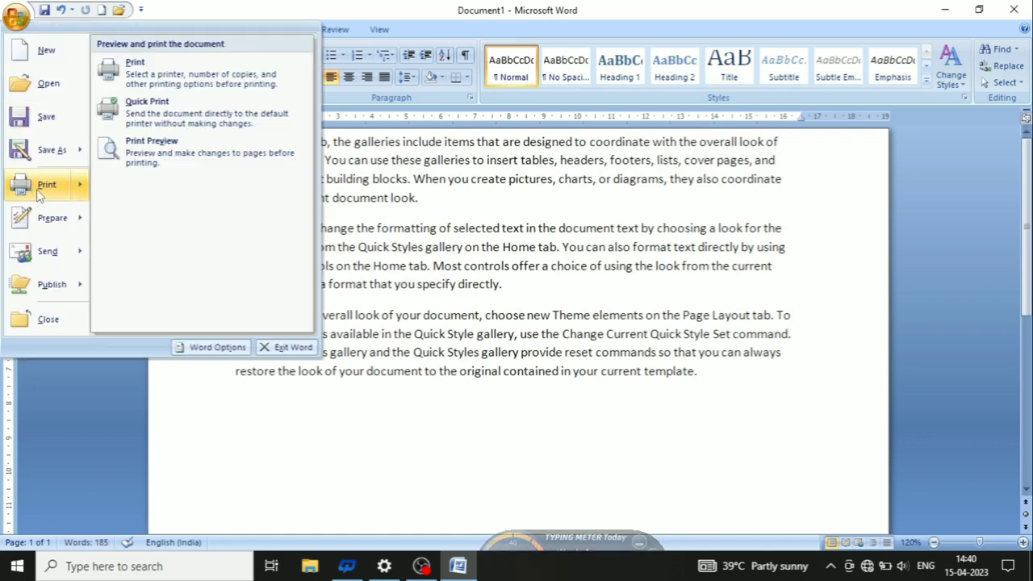
{"action": "left_click", "coordinate": [181, 75]}
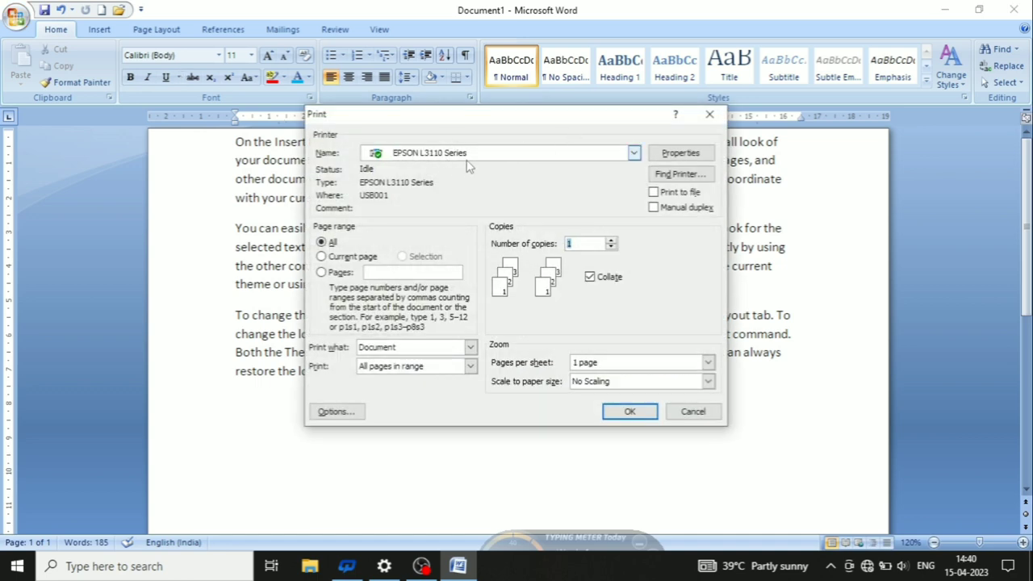
{"action": "left_click", "coordinate": [634, 155]}
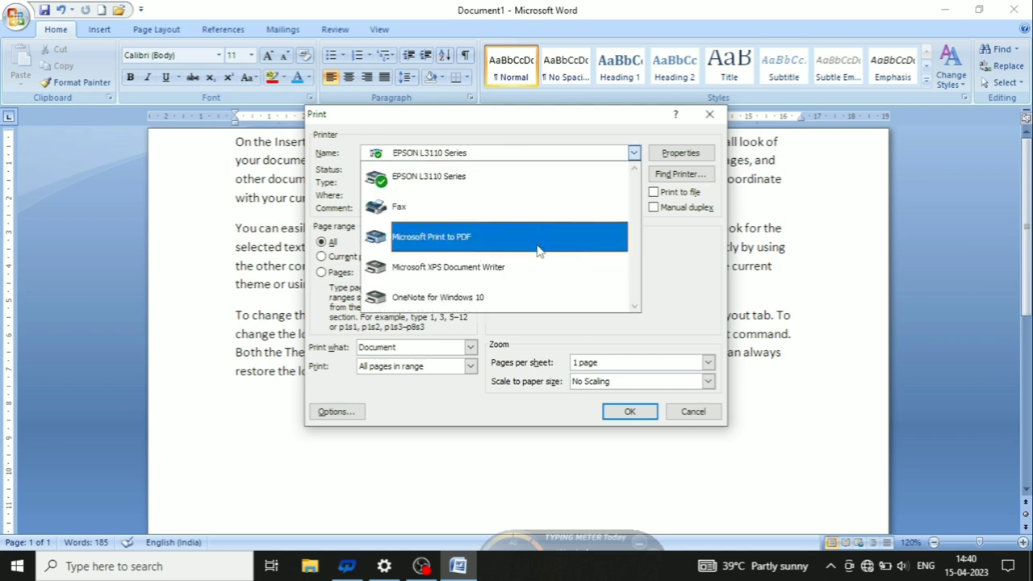
{"action": "left_click", "coordinate": [634, 155]}
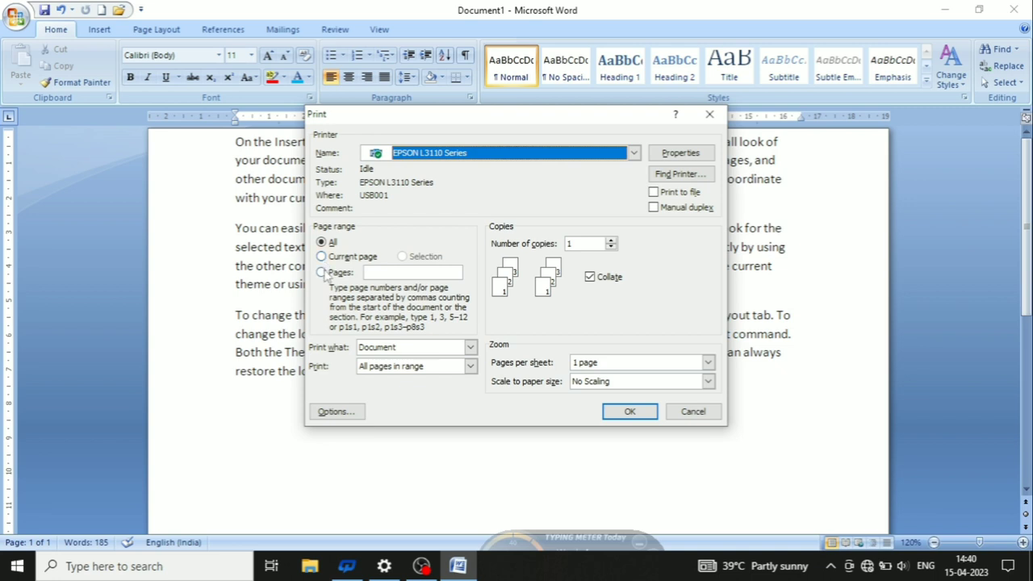
{"action": "left_click", "coordinate": [323, 259]}
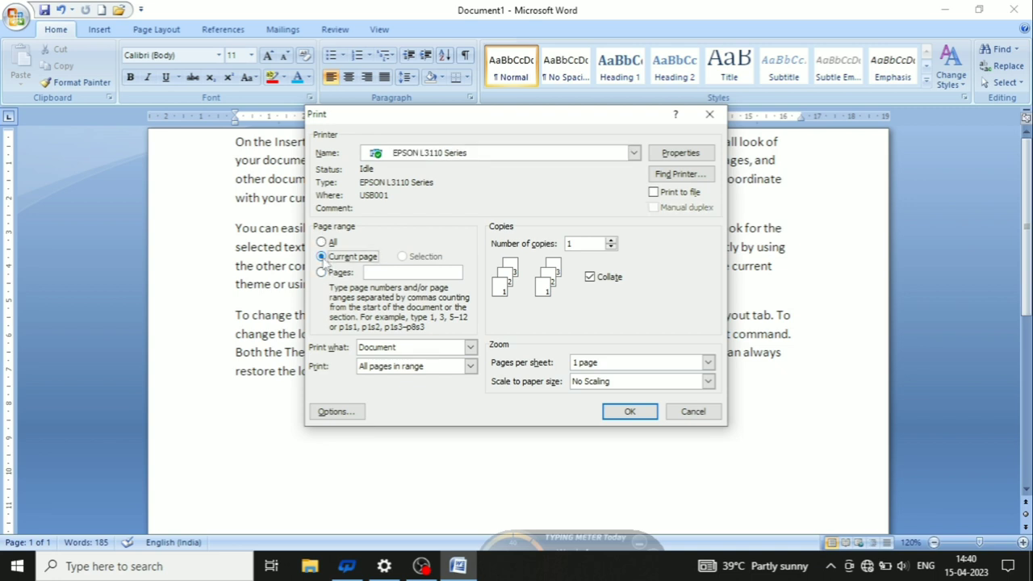
{"action": "left_click", "coordinate": [321, 242]}
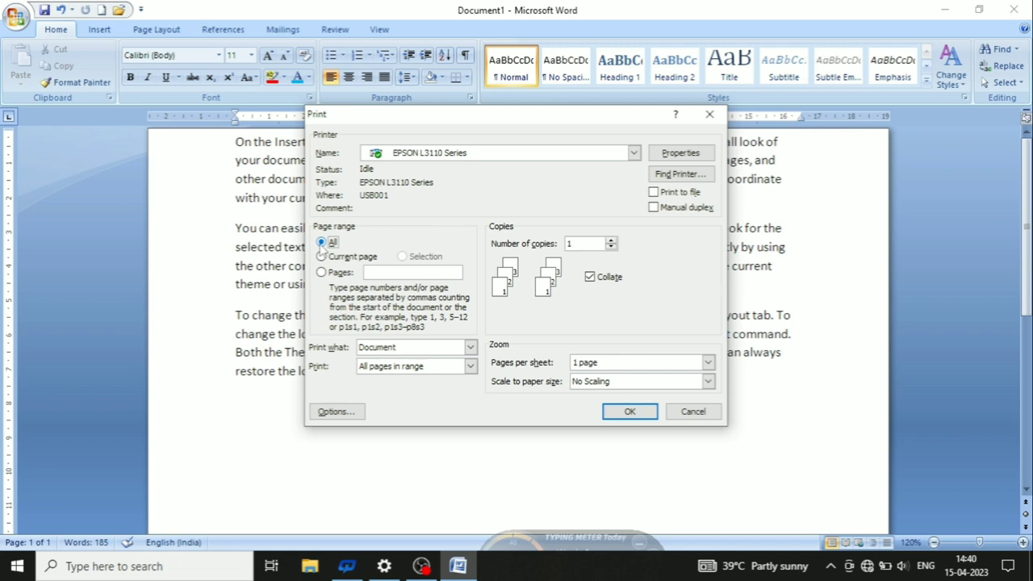
{"action": "left_click", "coordinate": [321, 256]}
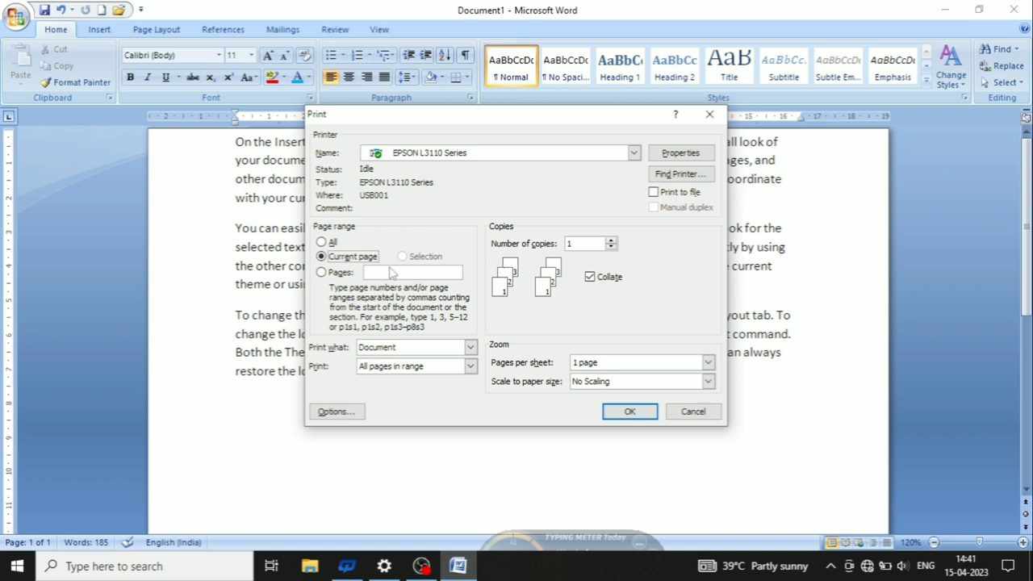
{"action": "left_click", "coordinate": [321, 273]}
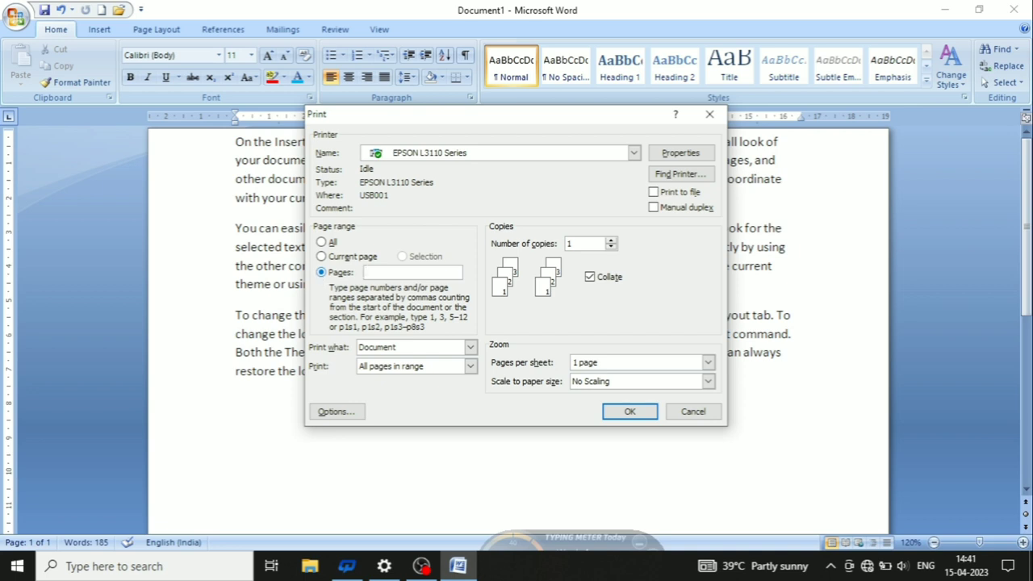
{"action": "type", "text": "5,"}
{"action": "type", "text": "8"}
{"action": "type", "text": ",9"}
{"action": "key", "text": "BackSpace"}
{"action": "key", "text": "BackSpace"}
{"action": "key", "text": "BackSpace"}
{"action": "key", "text": "BackSpace"}
{"action": "key", "text": "BackSpace"}
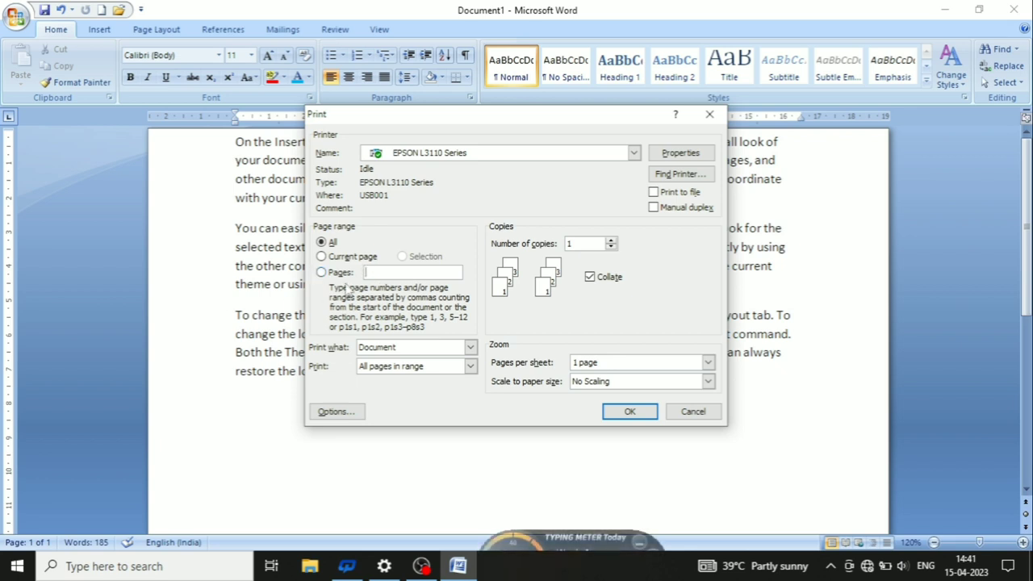
Set the print range to pages 5-10 and 10 copies, keeping Collate checked.
{"action": "left_click", "coordinate": [323, 274]}
{"action": "type", "text": "5"}
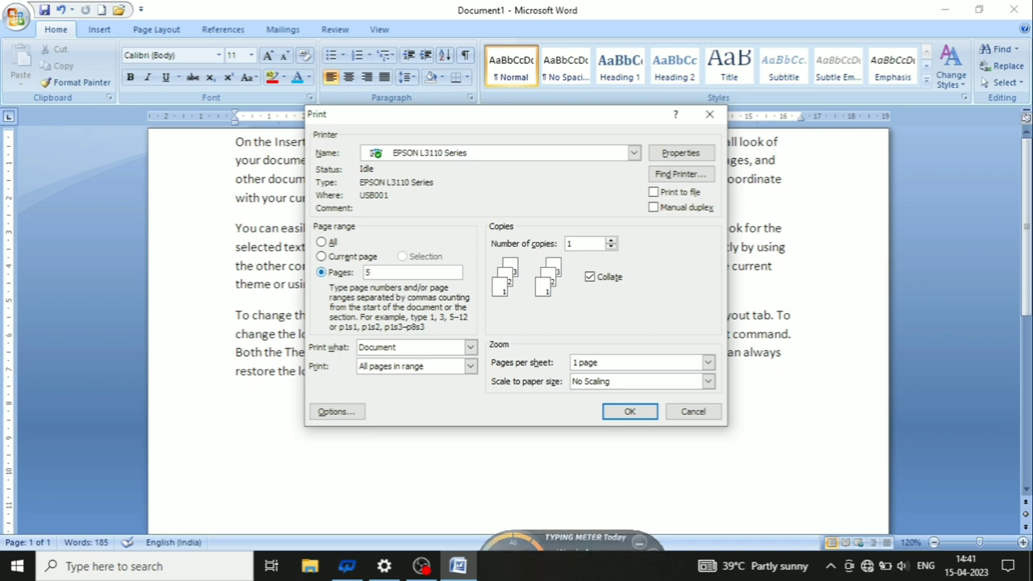
{"action": "type", "text": "-"}
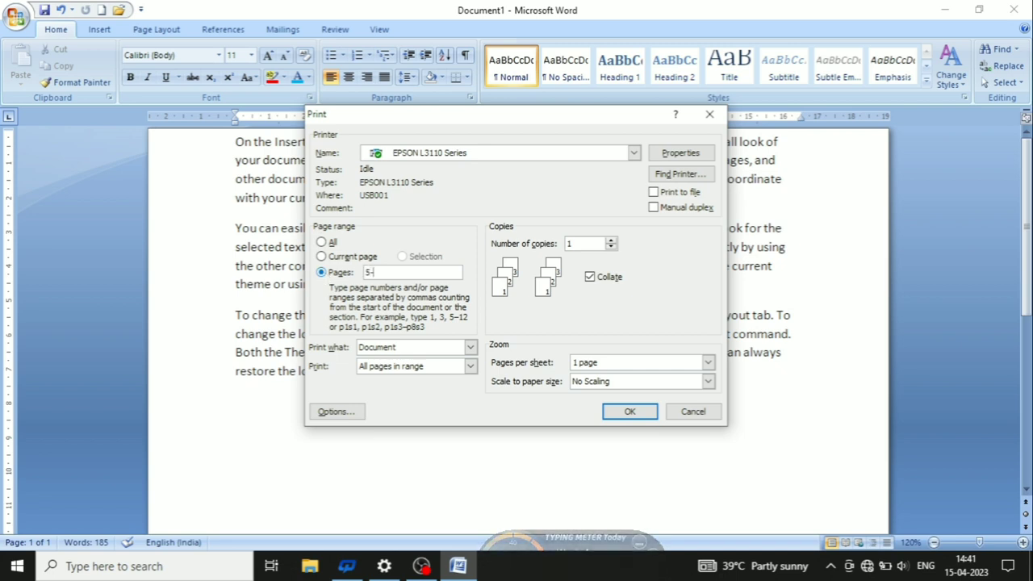
{"action": "type", "text": "10"}
{"action": "left_click_drag", "start_coordinate": [598, 243], "coordinate": [542, 249]}
{"action": "type", "text": "10"}
{"action": "left_click", "coordinate": [590, 277]}
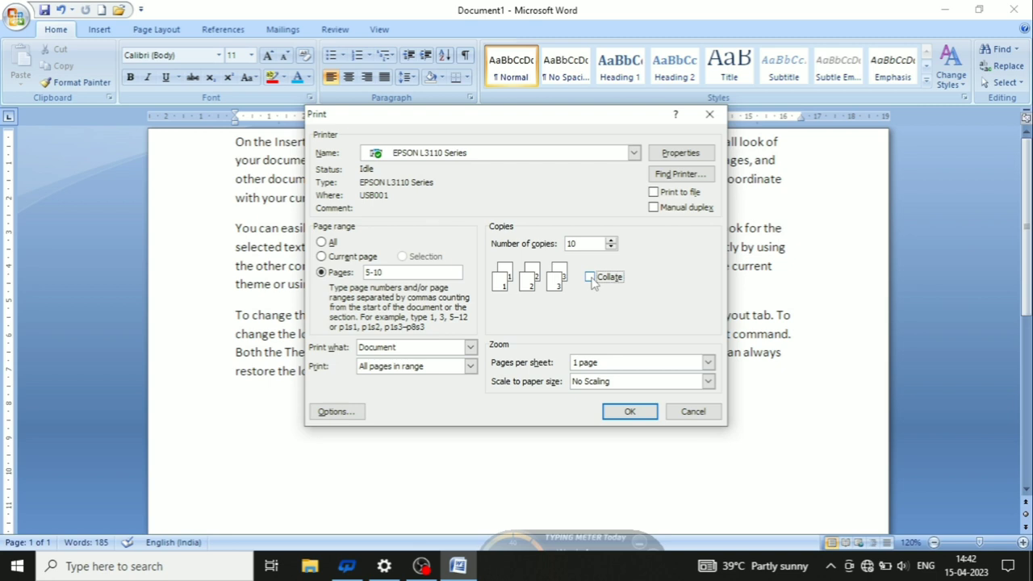
{"action": "left_click", "coordinate": [593, 281]}
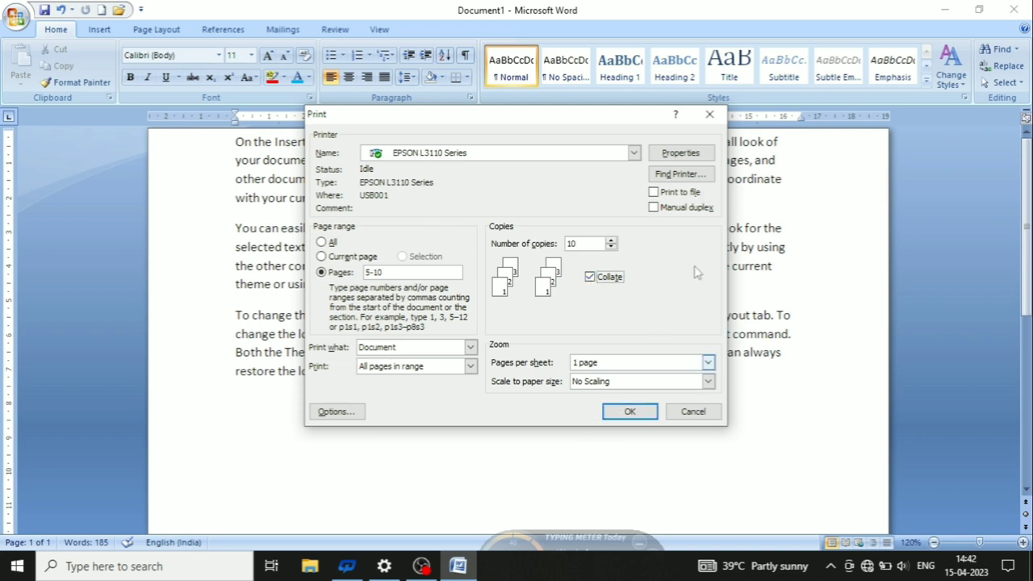
In the EPSON properties, choose Landscape with A4 paper, Plain paper and Standard quality.
{"action": "left_click", "coordinate": [686, 154]}
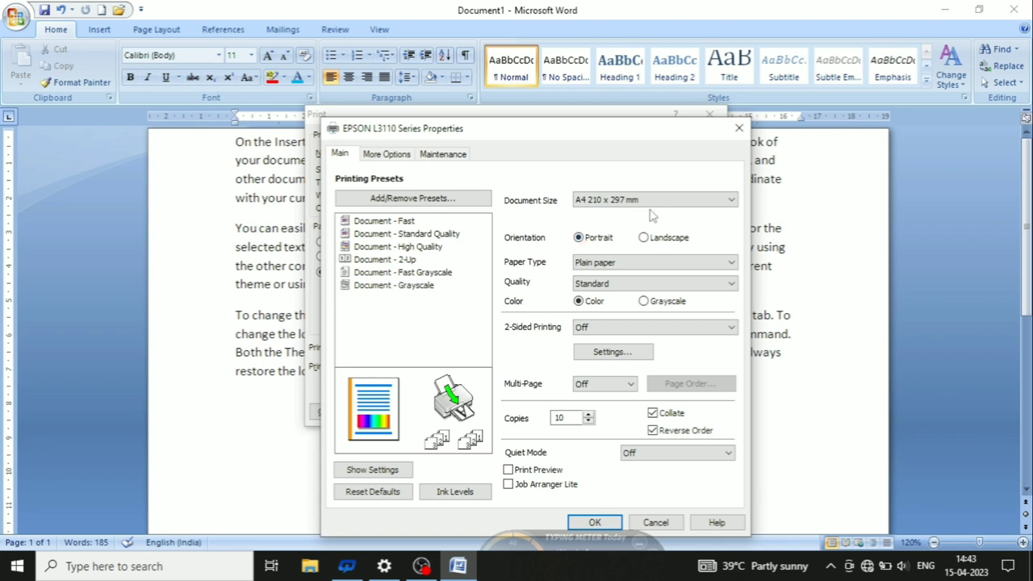
{"action": "left_click", "coordinate": [709, 200]}
{"action": "left_click", "coordinate": [709, 200]}
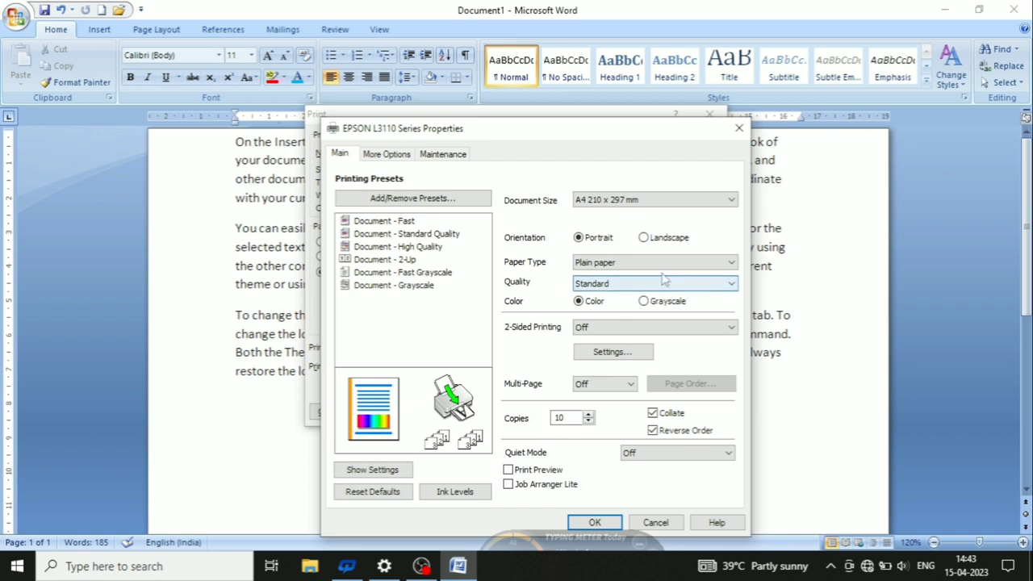
{"action": "left_click", "coordinate": [643, 239]}
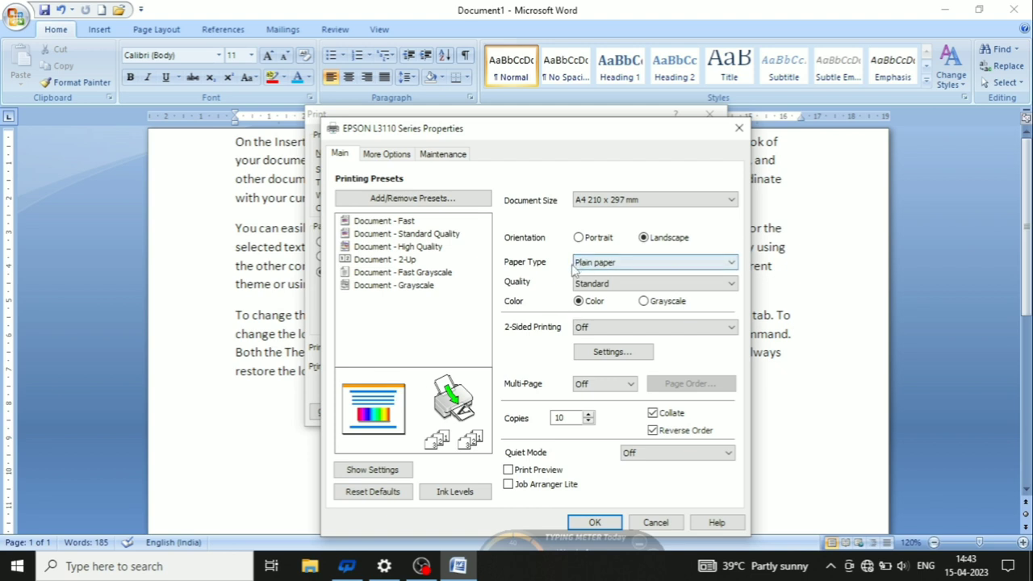
{"action": "left_click", "coordinate": [662, 266]}
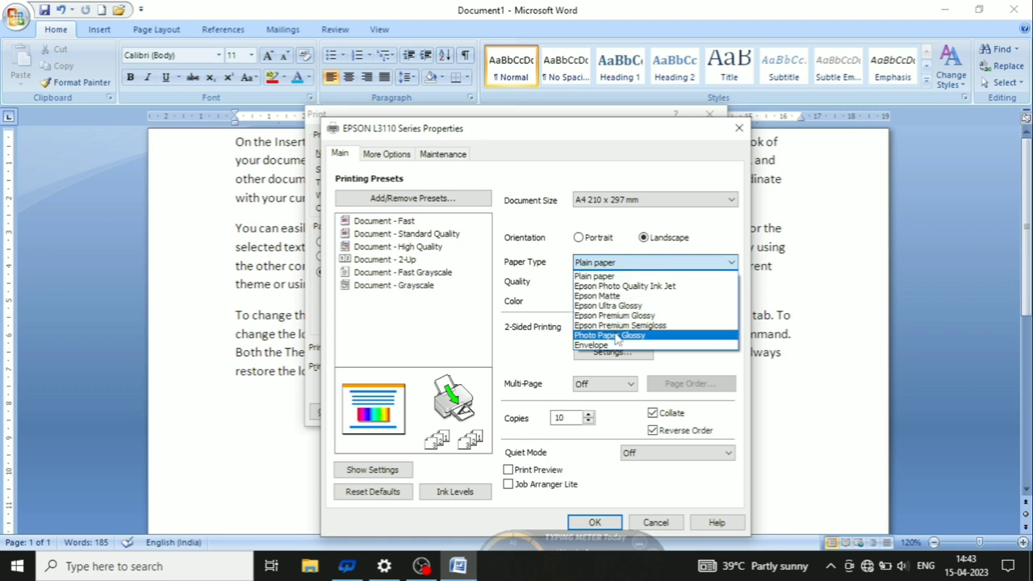
{"action": "left_click", "coordinate": [632, 278]}
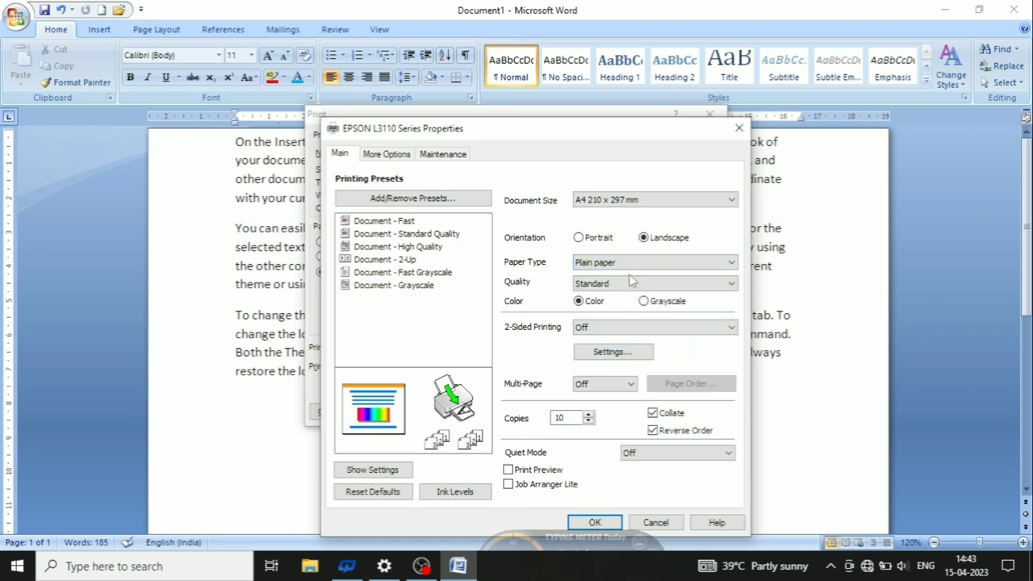
{"action": "left_click", "coordinate": [660, 284]}
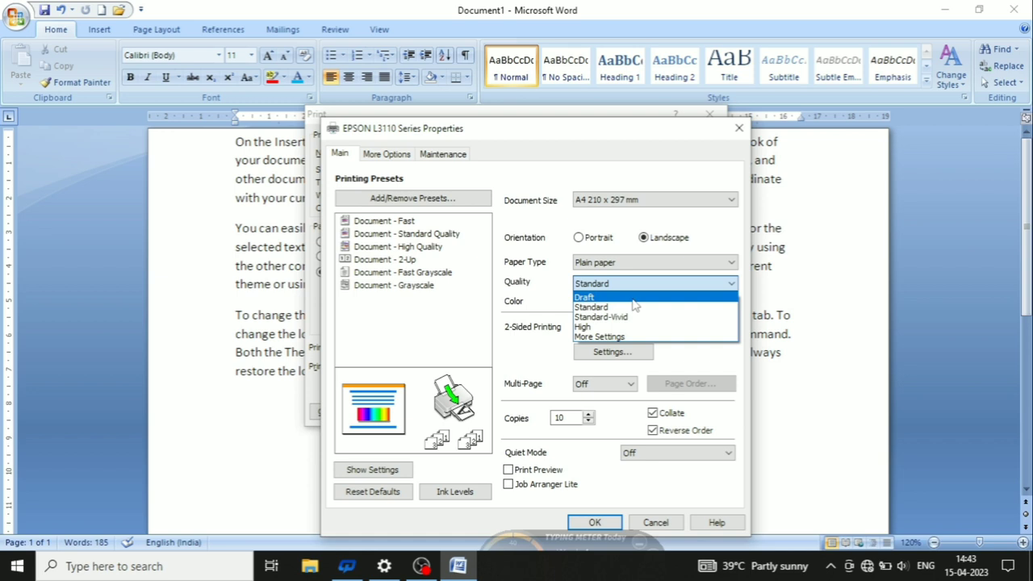
{"action": "left_click", "coordinate": [552, 354]}
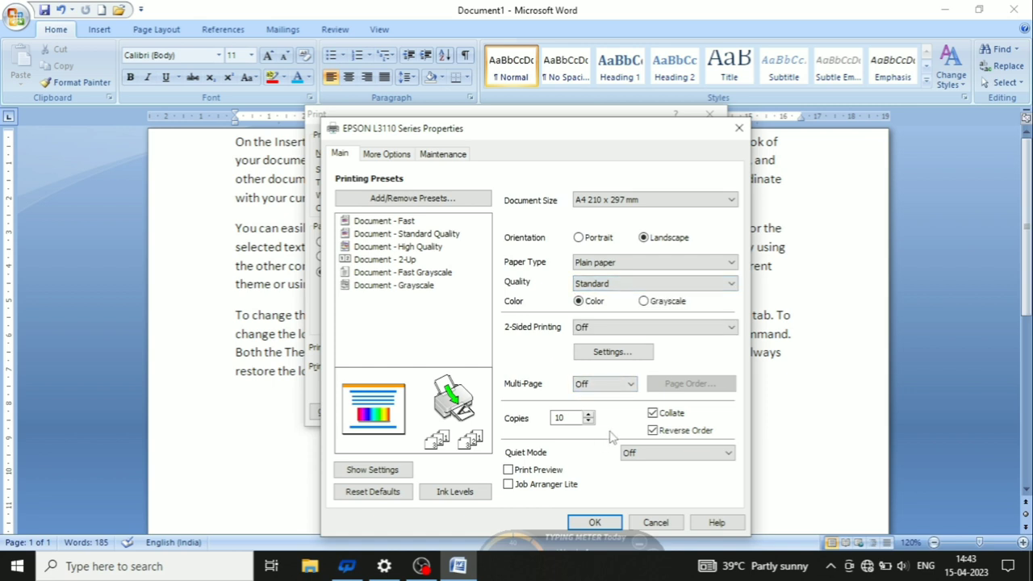
{"action": "left_click", "coordinate": [594, 523]}
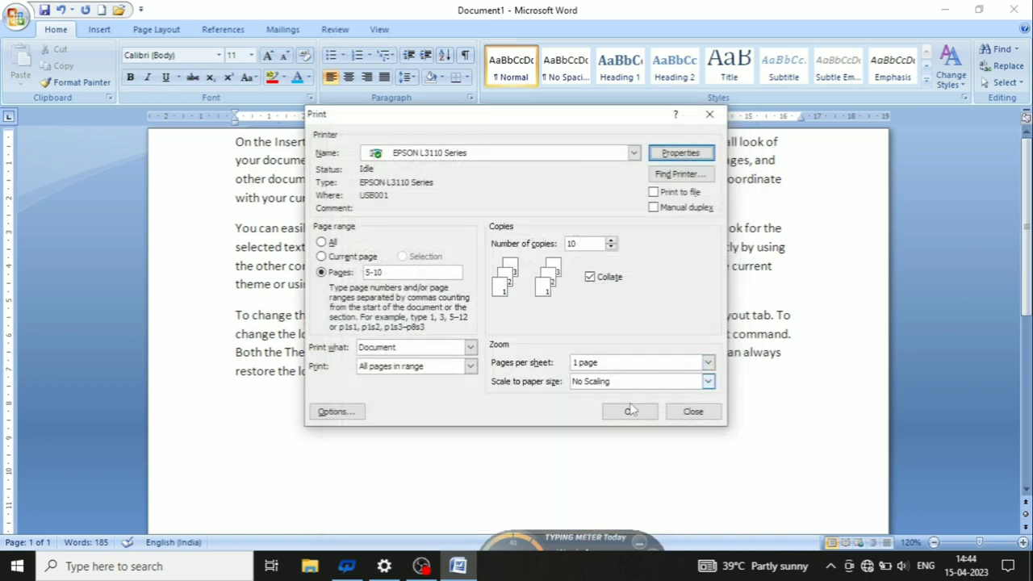
Print the document to the EPSON printer and hide its offline status window.
{"action": "left_click", "coordinate": [632, 410]}
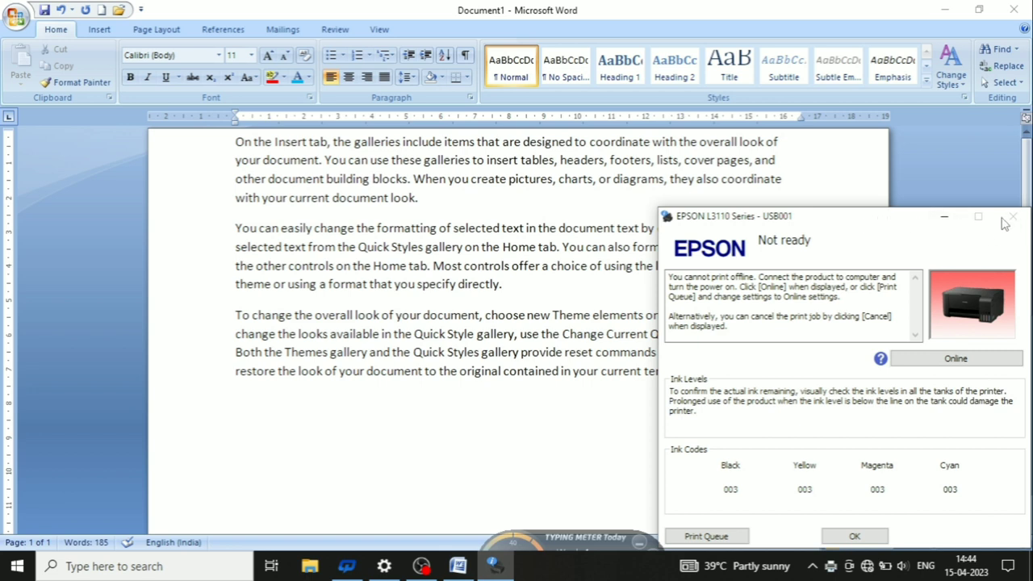
{"action": "left_click", "coordinate": [944, 218]}
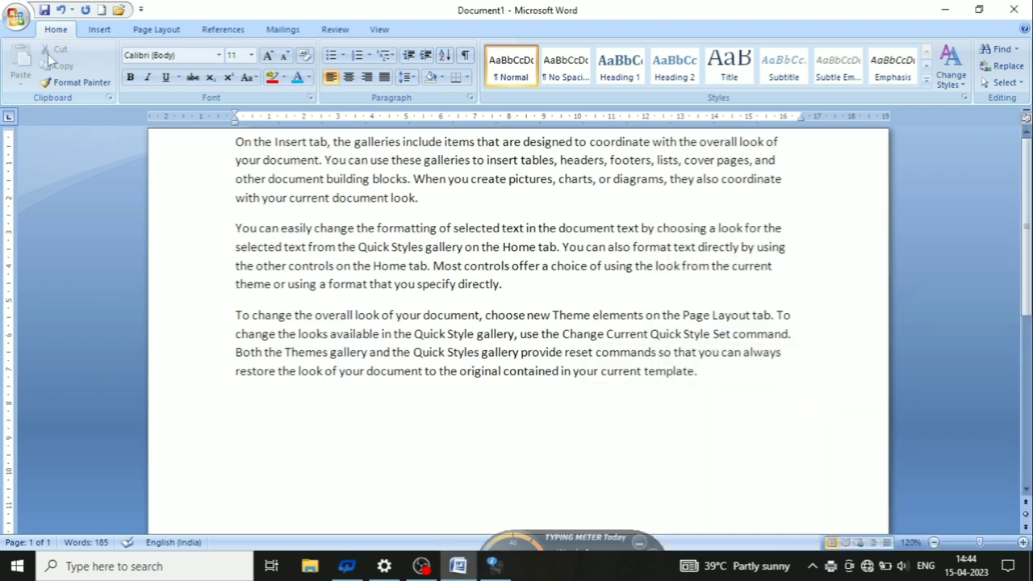
{"action": "left_click", "coordinate": [24, 24]}
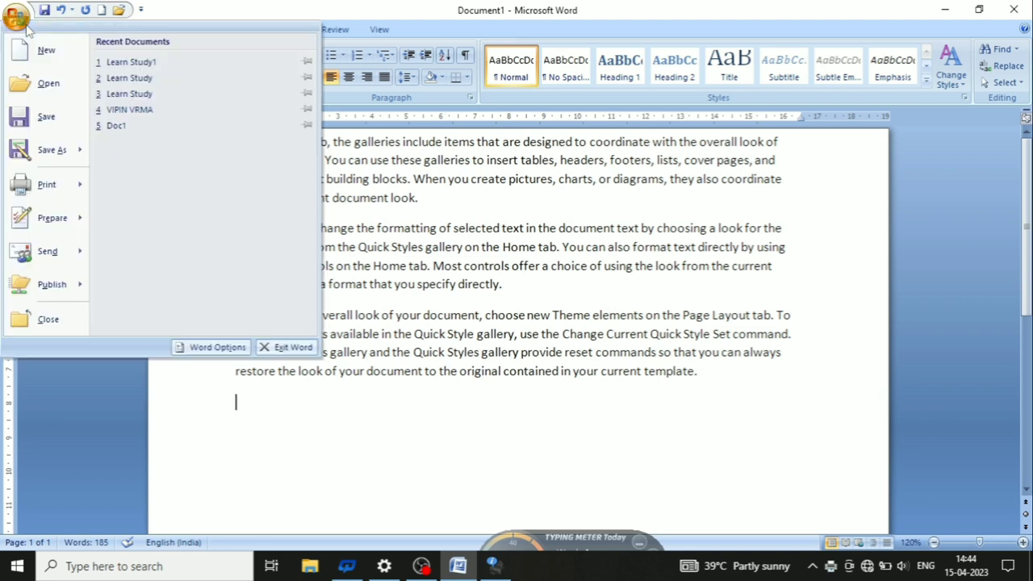
{"action": "mouse_move", "coordinate": [46, 184]}
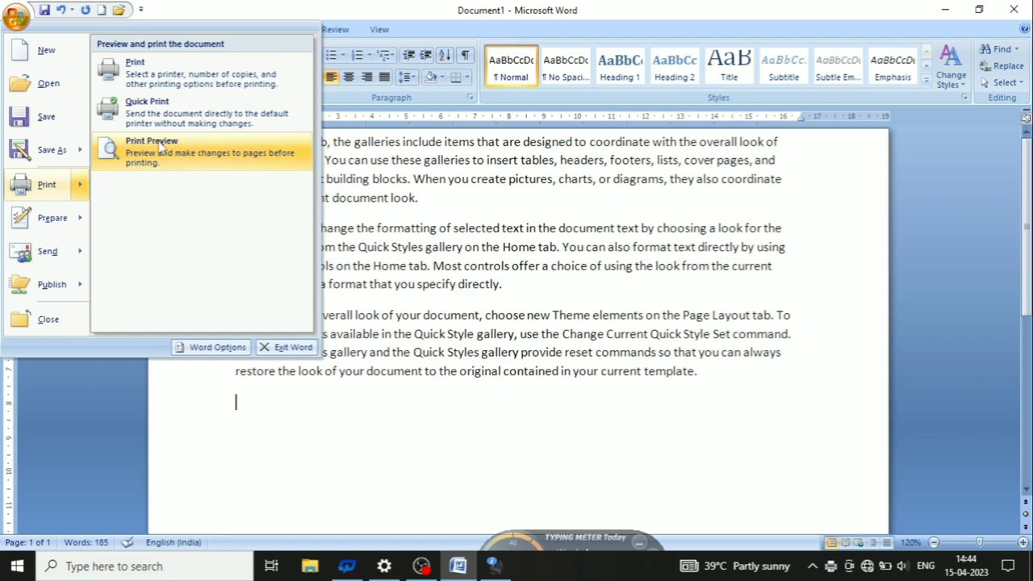
{"action": "left_click", "coordinate": [161, 145]}
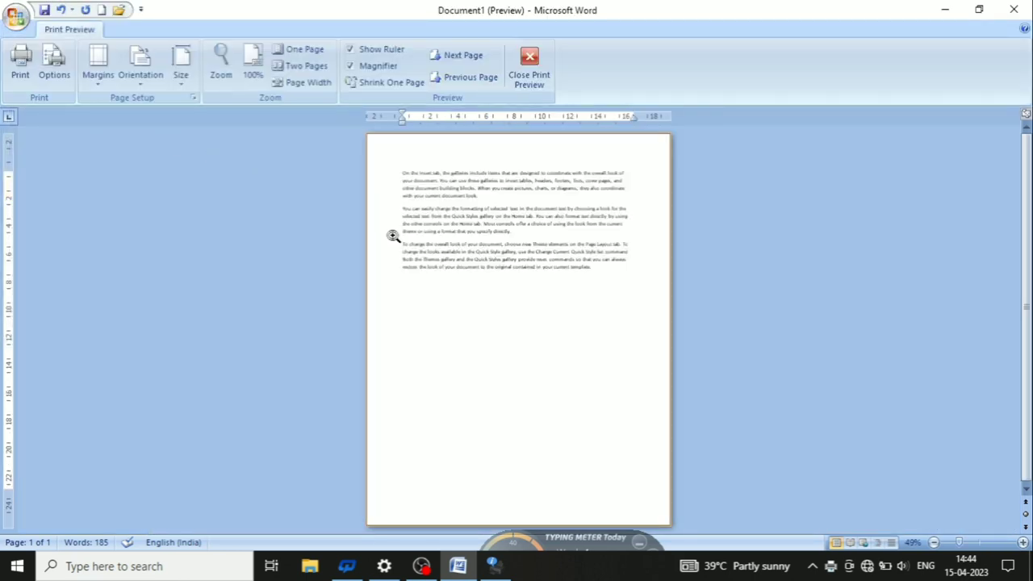
{"action": "left_click", "coordinate": [426, 262]}
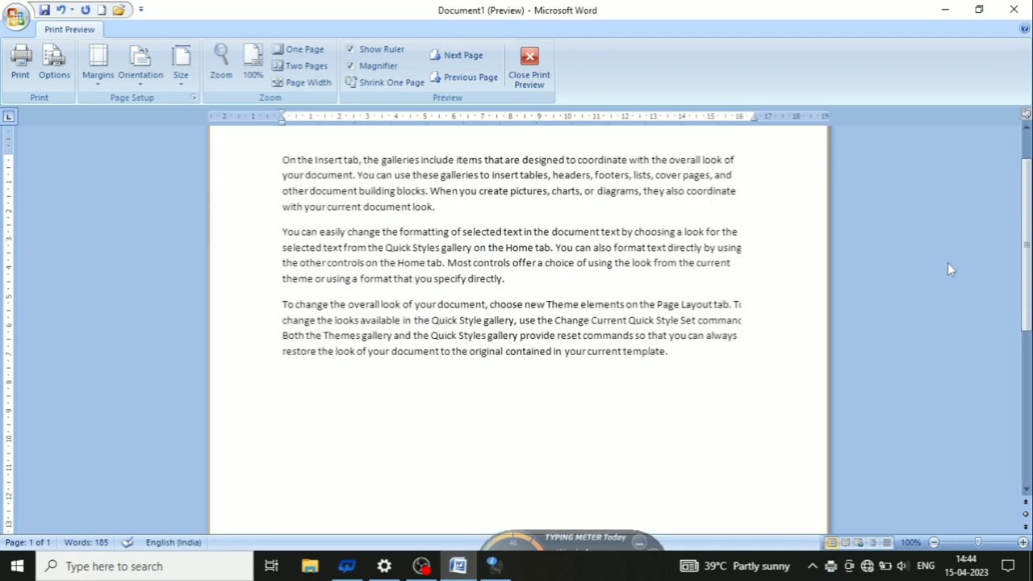
{"action": "left_click_drag", "start_coordinate": [1026, 242], "coordinate": [1025, 213]}
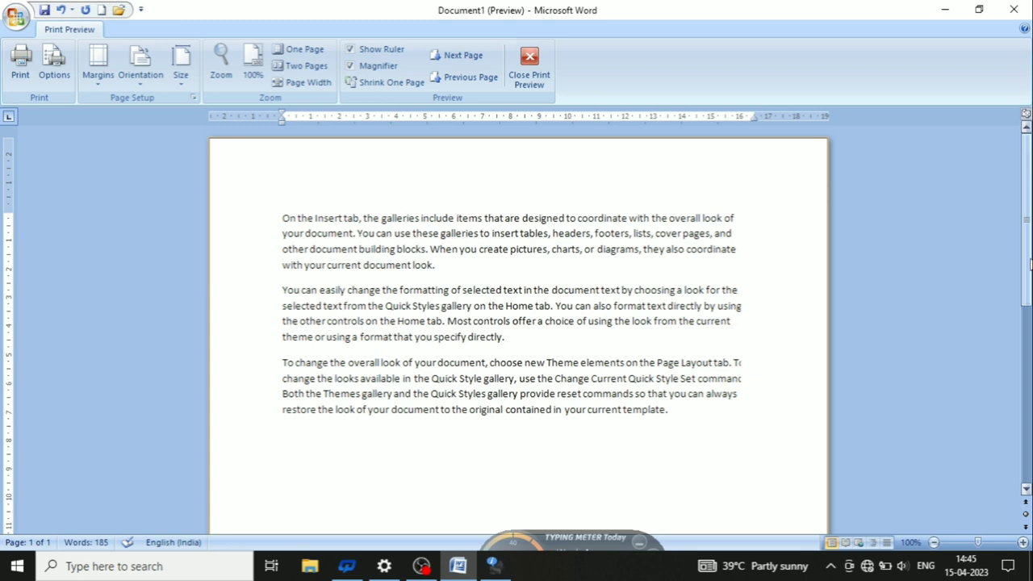
{"action": "left_click_drag", "start_coordinate": [1028, 263], "coordinate": [1023, 396]}
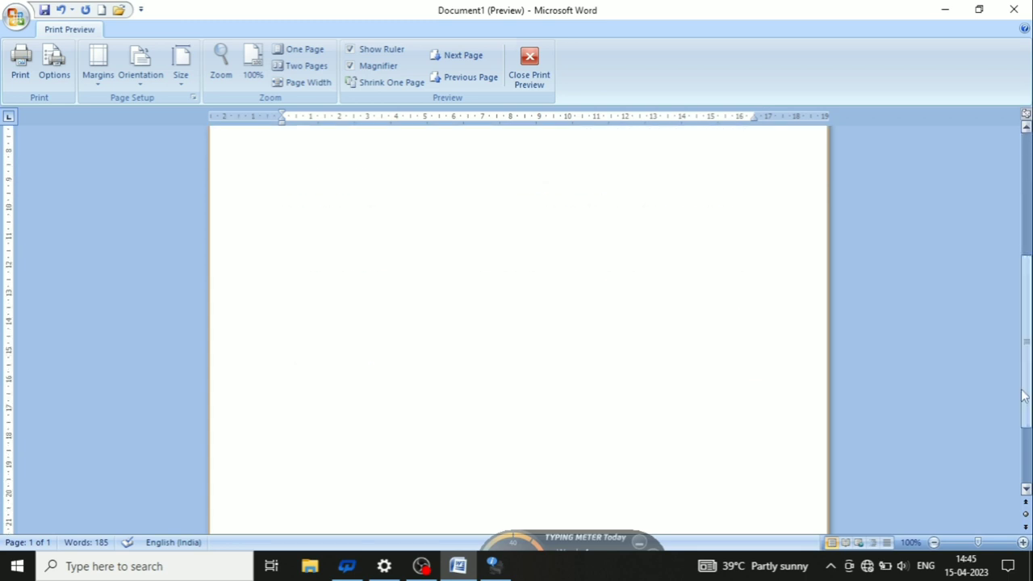
{"action": "left_click_drag", "start_coordinate": [1023, 395], "coordinate": [1024, 368]}
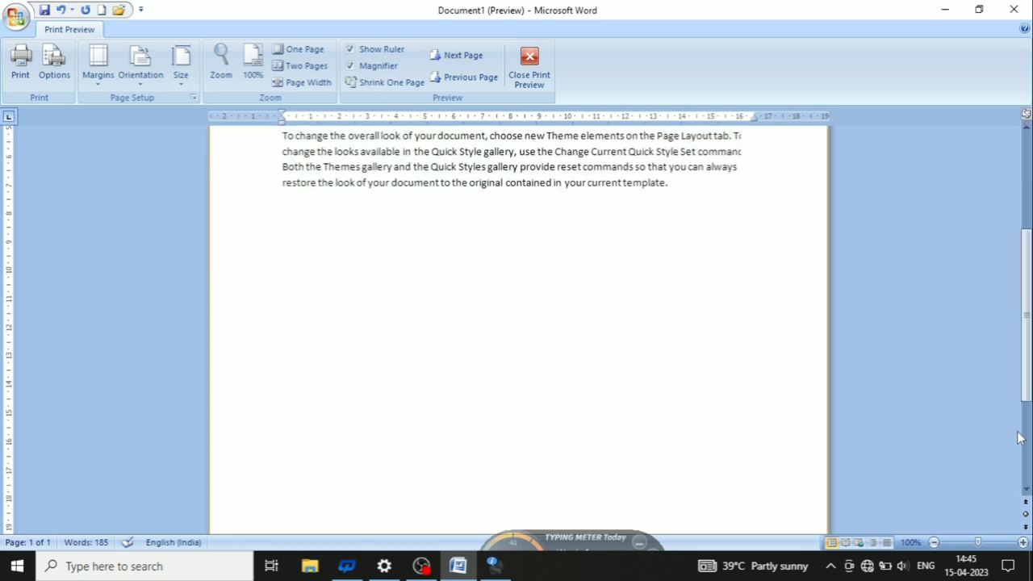
{"action": "left_click", "coordinate": [1026, 489]}
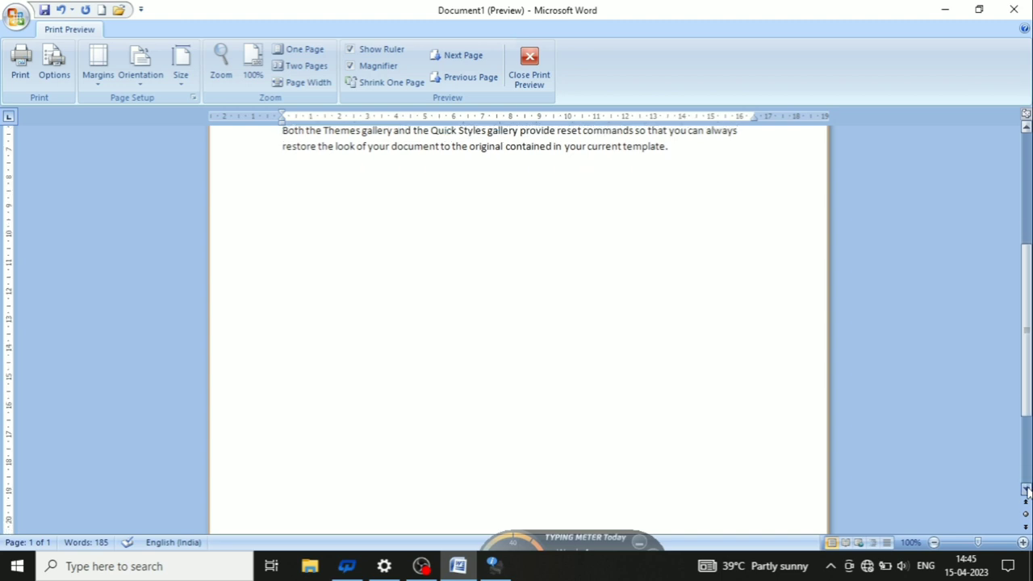
{"action": "left_click_drag", "start_coordinate": [1025, 489], "coordinate": [1026, 489]}
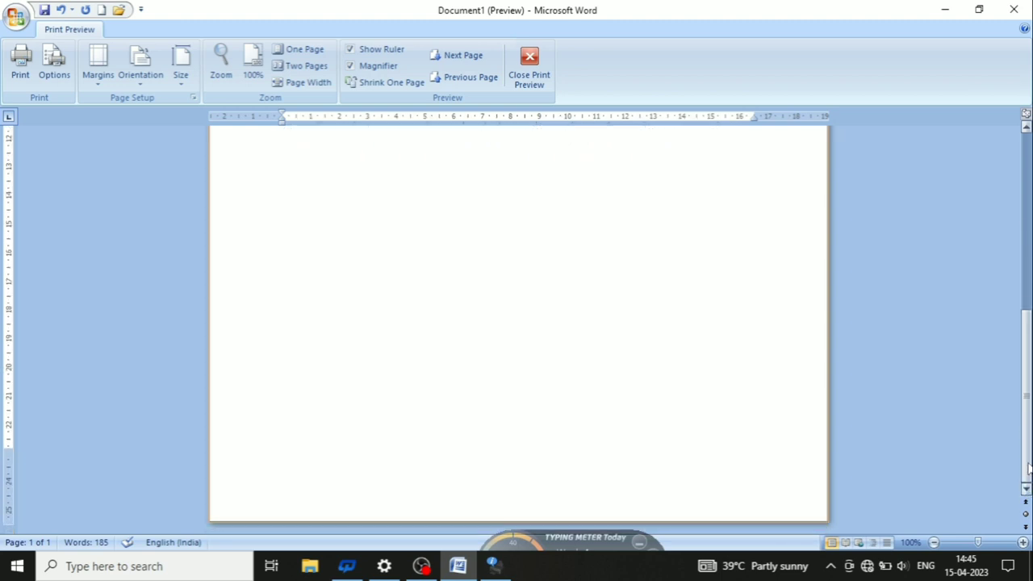
{"action": "left_click_drag", "start_coordinate": [1027, 347], "coordinate": [1028, 171]}
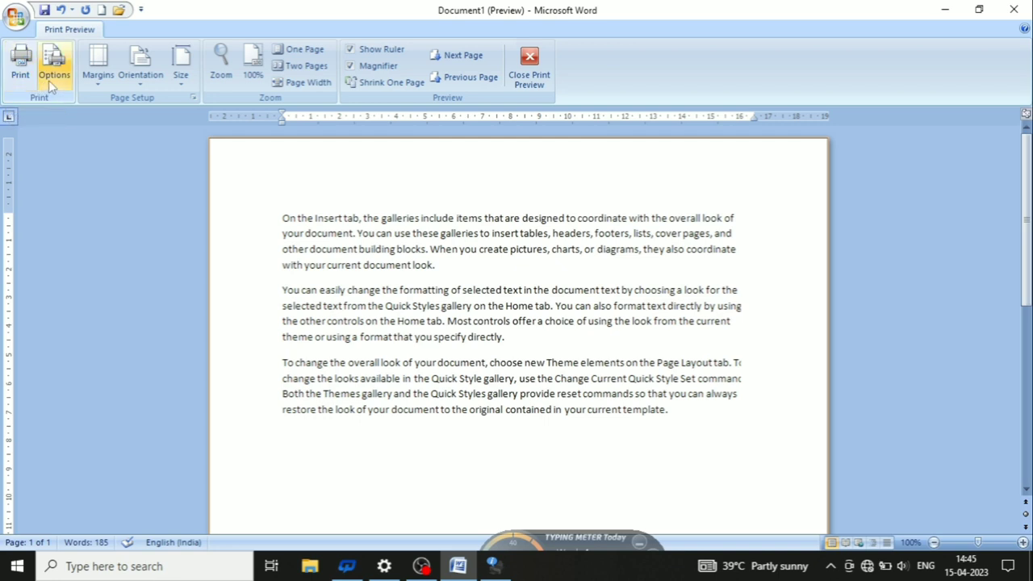
In Custom Margins, set the top and bottom margins to 3 cm.
{"action": "left_click", "coordinate": [100, 81]}
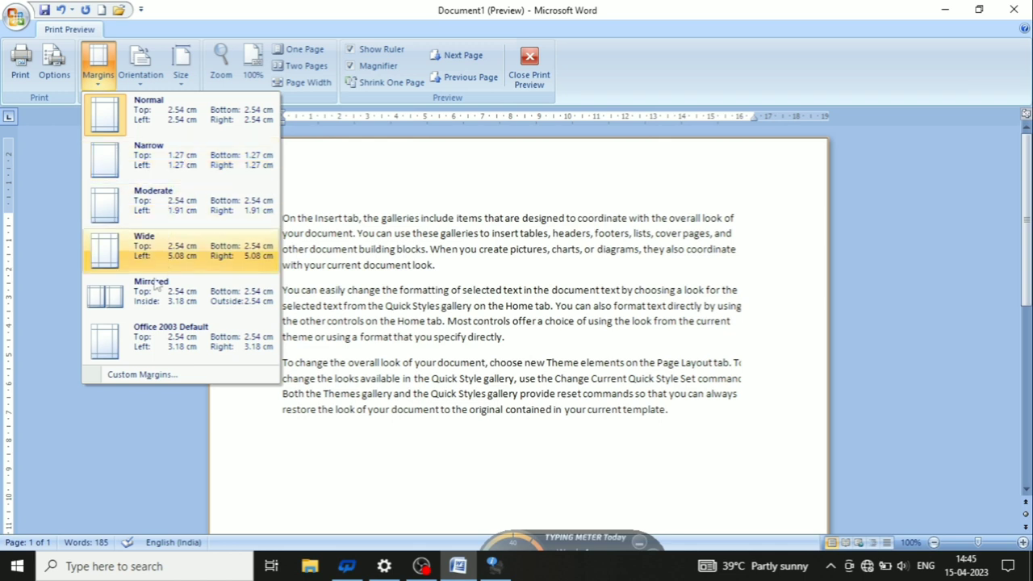
{"action": "left_click", "coordinate": [153, 376]}
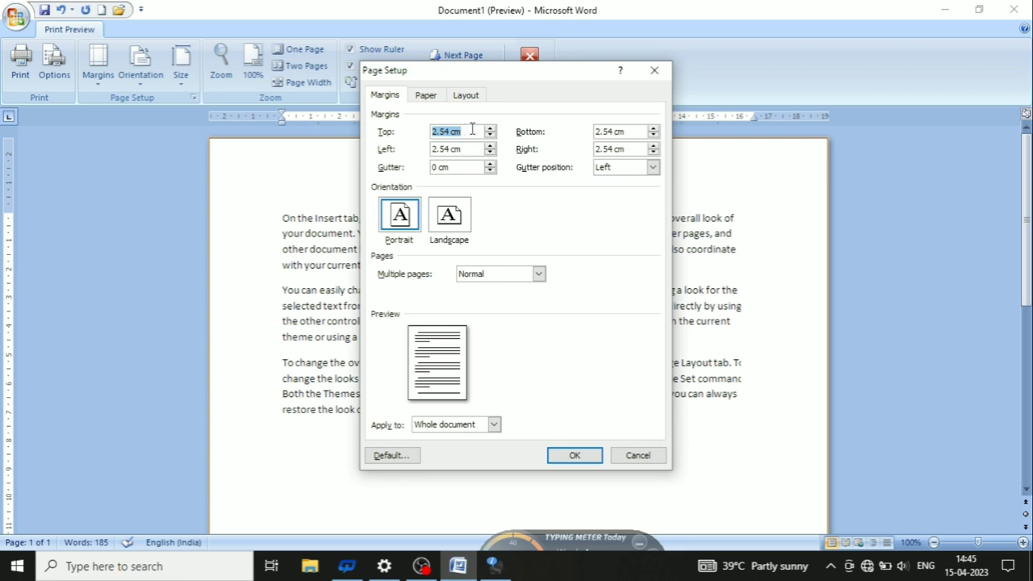
{"action": "key", "text": "BackSpace"}
{"action": "key", "text": "Tab"}
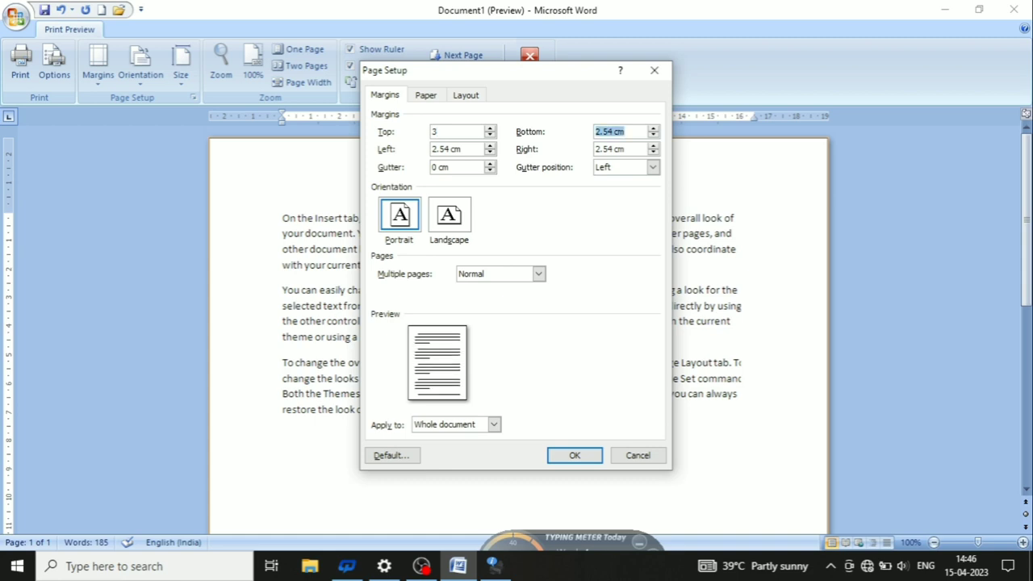
{"action": "left_click", "coordinate": [595, 132]}
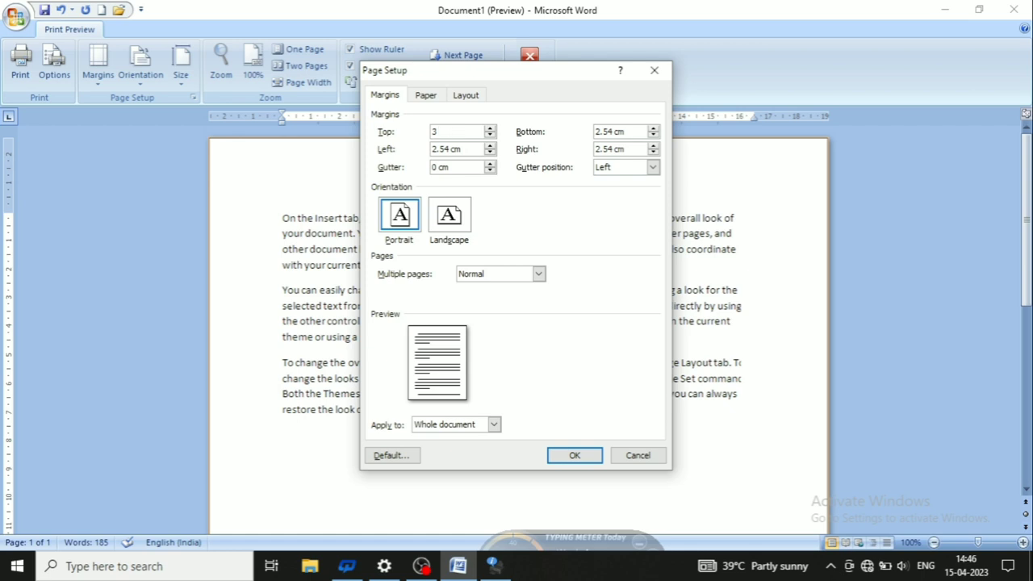
{"action": "left_click", "coordinate": [457, 129]}
{"action": "type", "text": "cm"}
{"action": "key", "text": "Tab"}
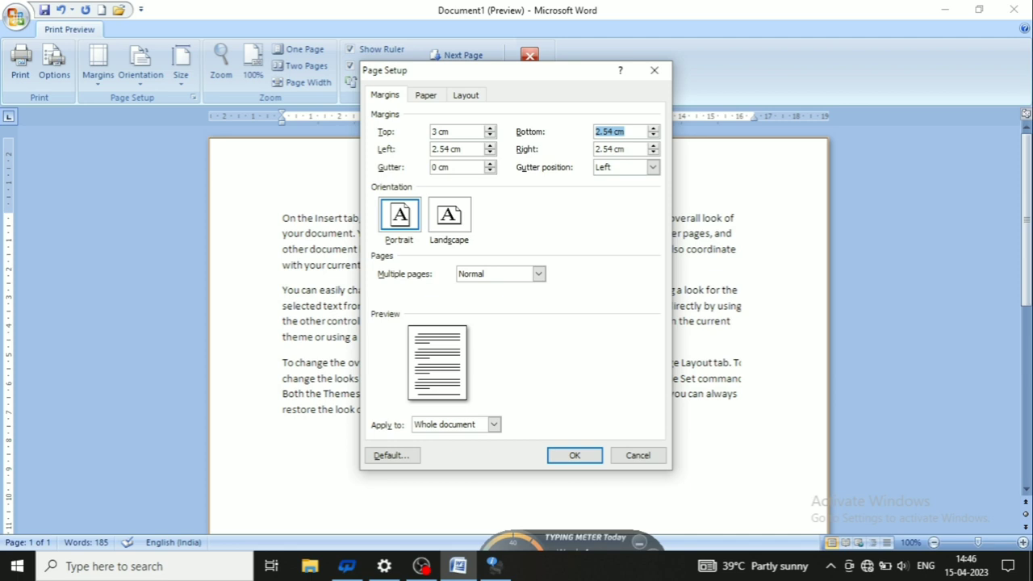
{"action": "type", "text": "3"}
{"action": "type", "text": " cm"}
Set the left margin to 1 cm and accept Word's fix for the right margin.
{"action": "key", "text": "Tab"}
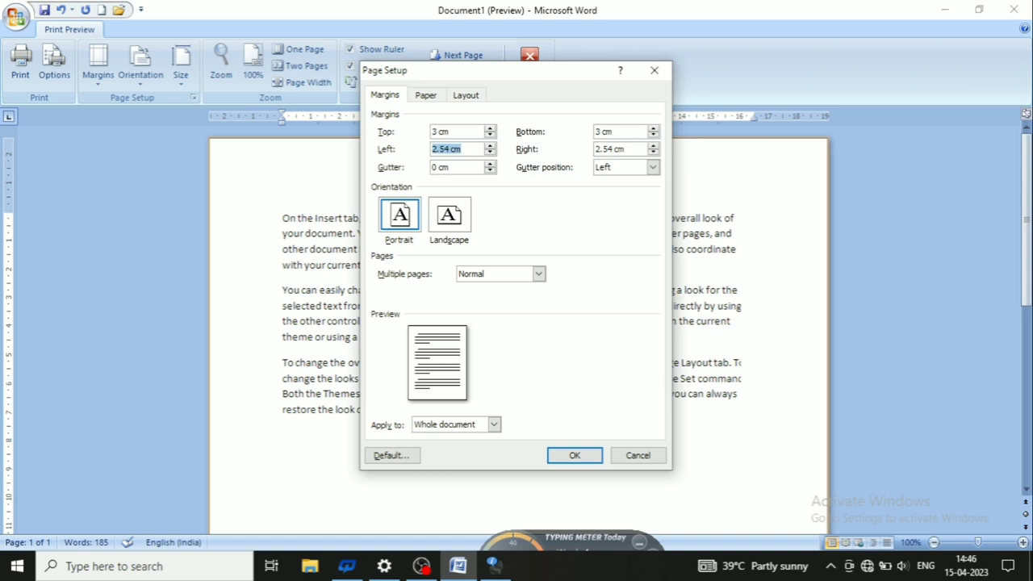
{"action": "type", "text": "0.5"}
{"action": "key", "text": "Tab"}
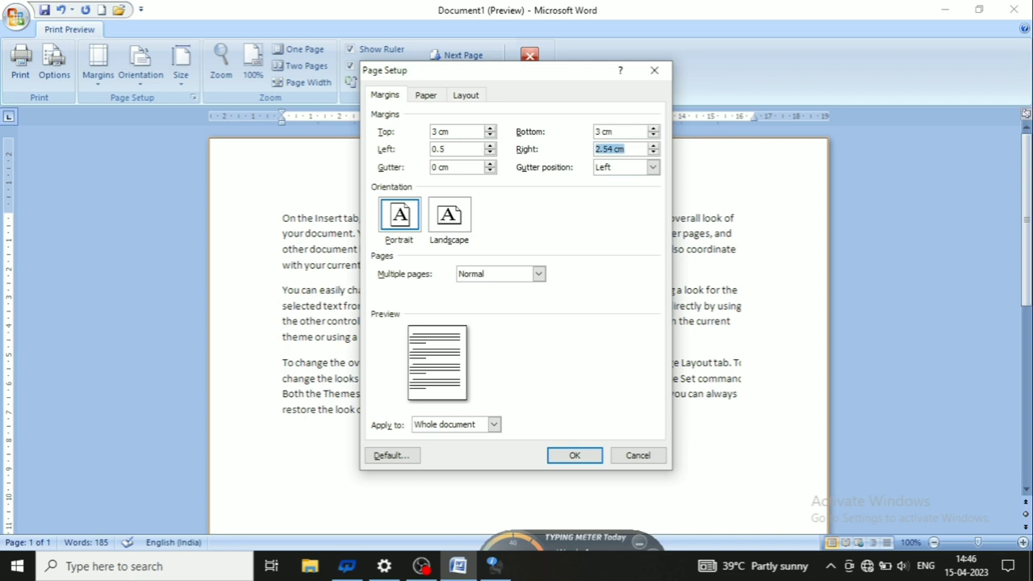
{"action": "left_click", "coordinate": [595, 149]}
{"action": "double_click", "coordinate": [438, 150]}
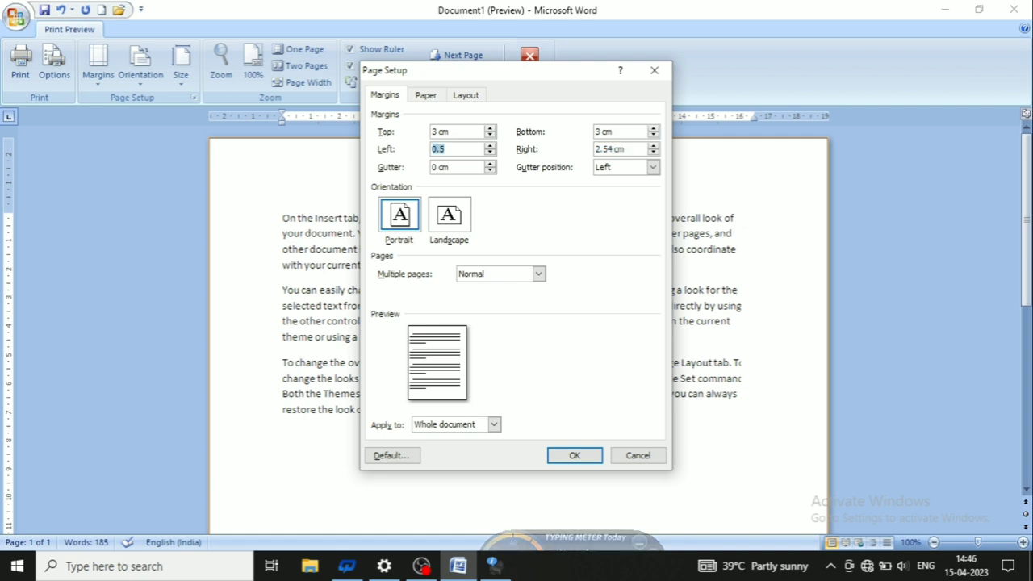
{"action": "type", "text": "1"}
{"action": "key", "text": "Tab"}
{"action": "left_click", "coordinate": [558, 456]}
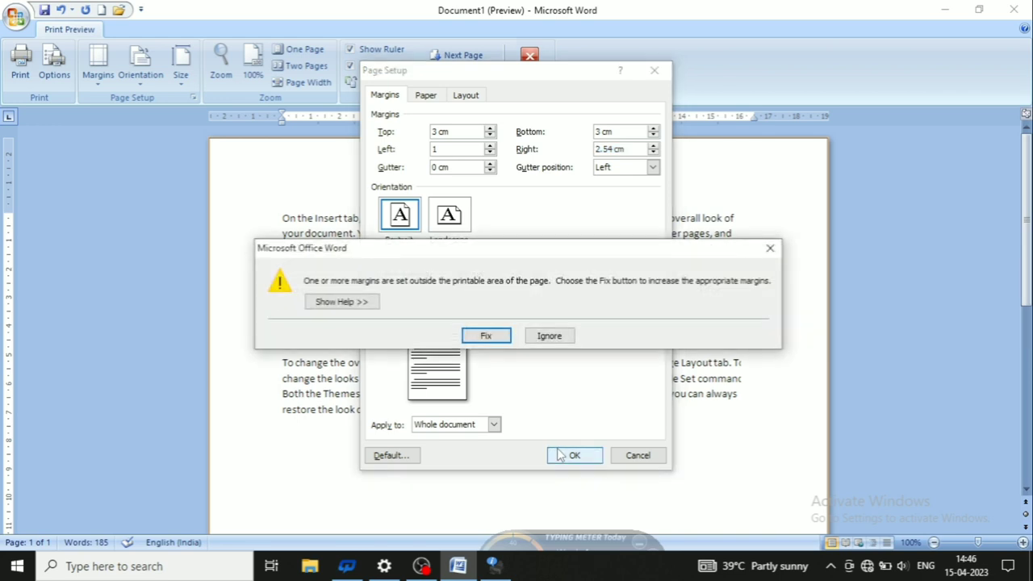
{"action": "left_click", "coordinate": [485, 340]}
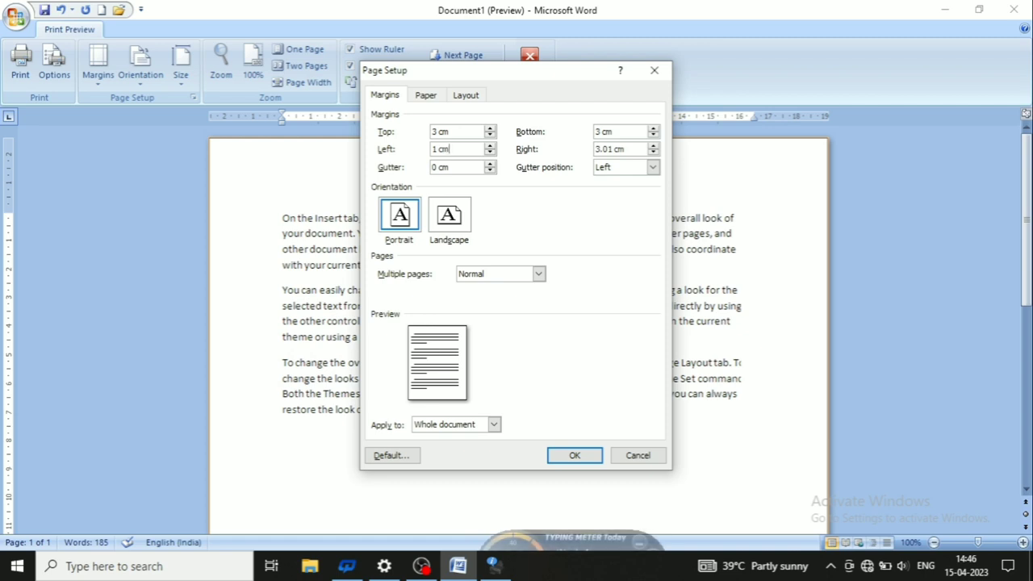
{"action": "key", "text": "Return"}
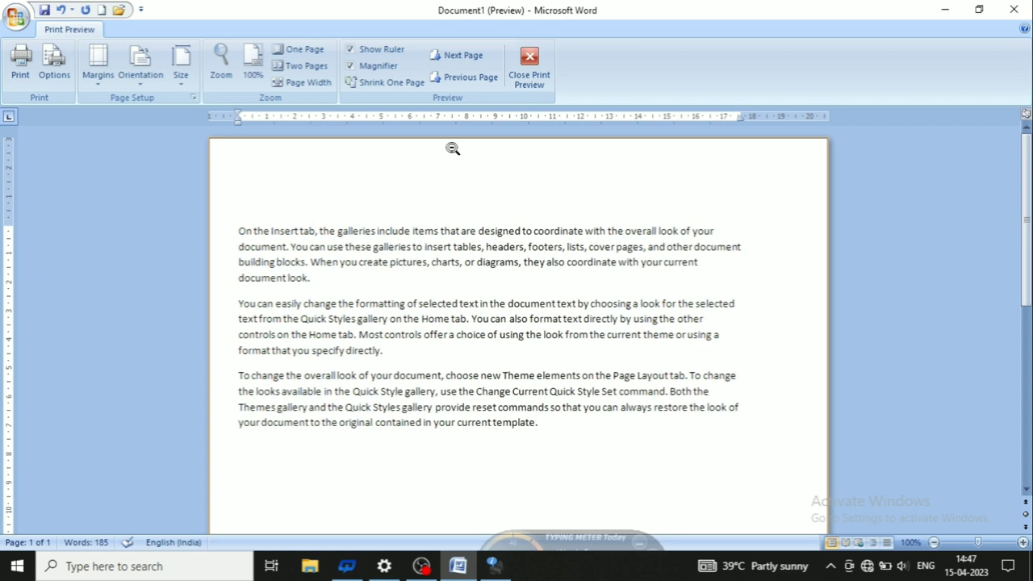
Switch the page to Landscape, zooming the preview out to see the whole page.
{"action": "left_click", "coordinate": [140, 81]}
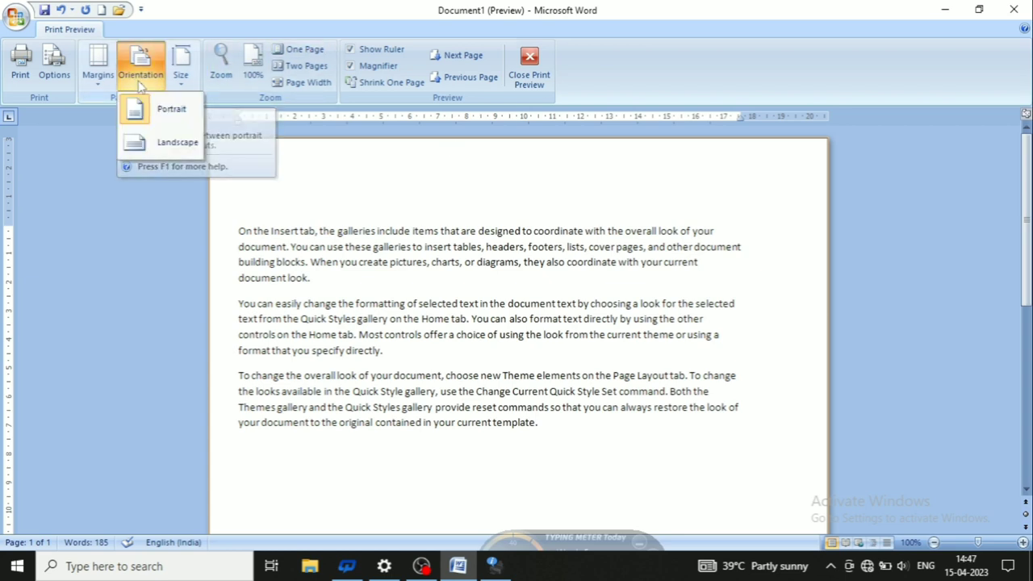
{"action": "left_click", "coordinate": [158, 142]}
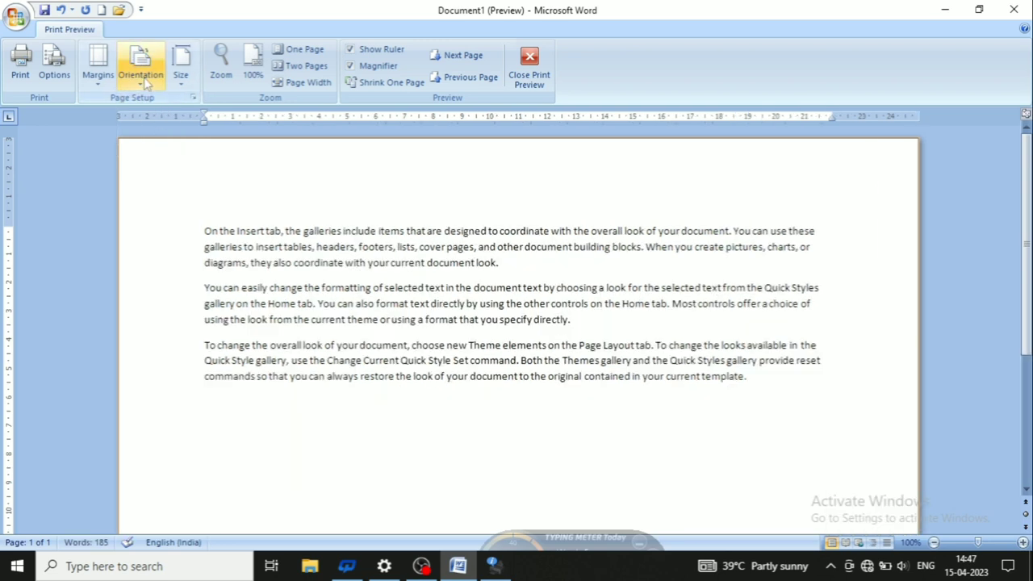
{"action": "left_click", "coordinate": [145, 80]}
{"action": "left_click", "coordinate": [165, 109]}
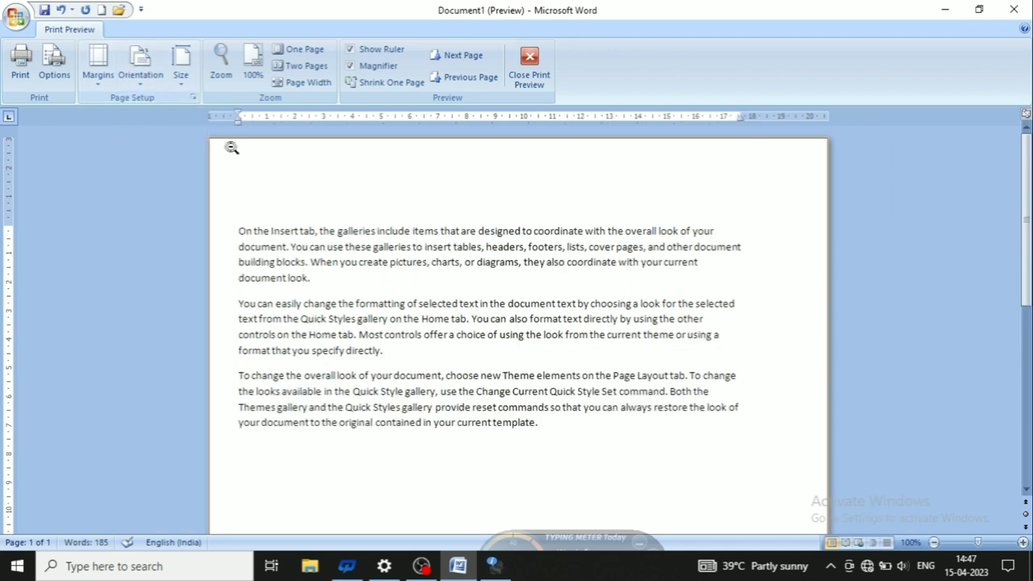
{"action": "left_click", "coordinate": [934, 543]}
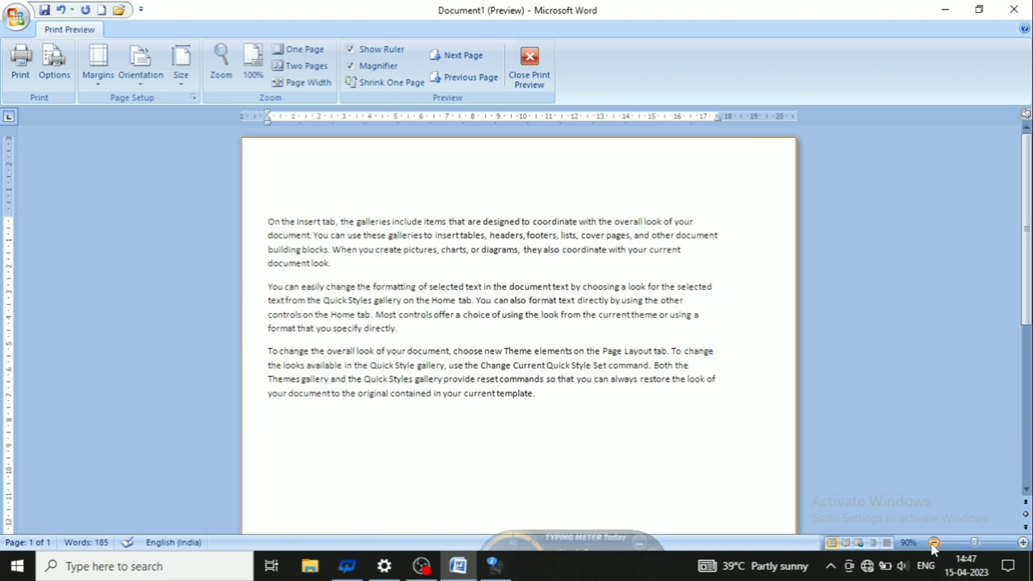
{"action": "left_click", "coordinate": [934, 543]}
{"action": "left_click", "coordinate": [934, 543]}
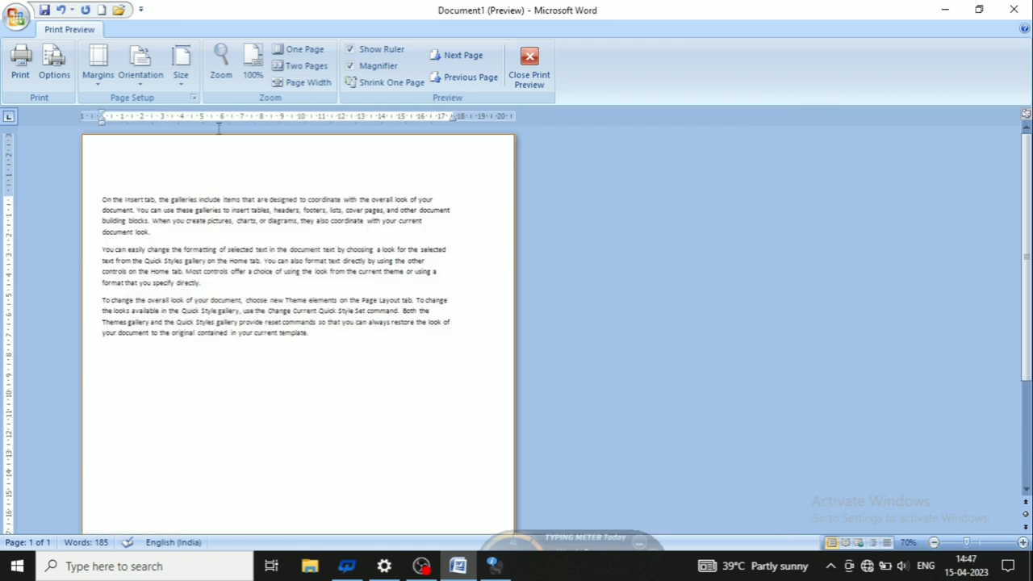
{"action": "left_click", "coordinate": [135, 74]}
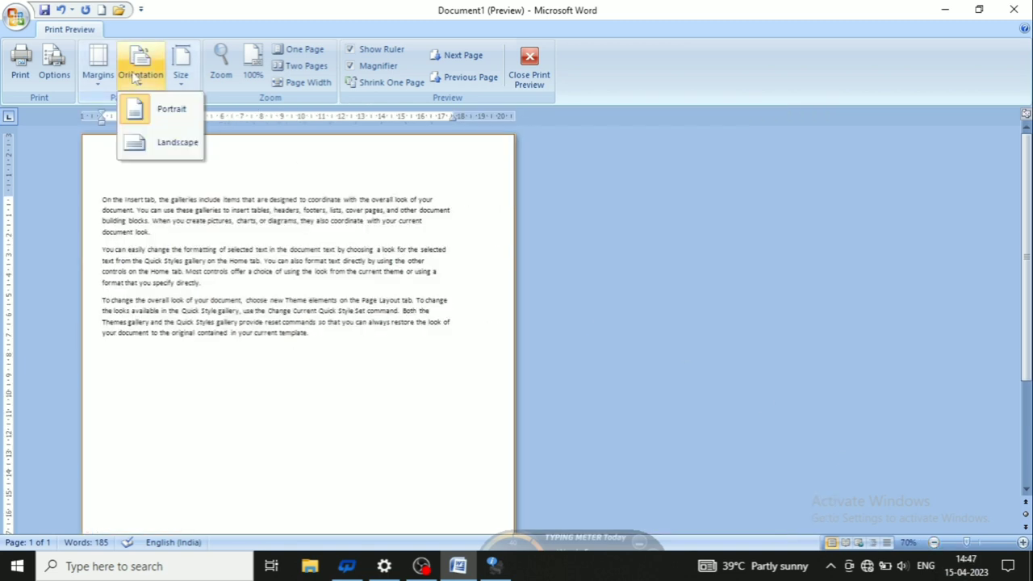
{"action": "left_click", "coordinate": [146, 142]}
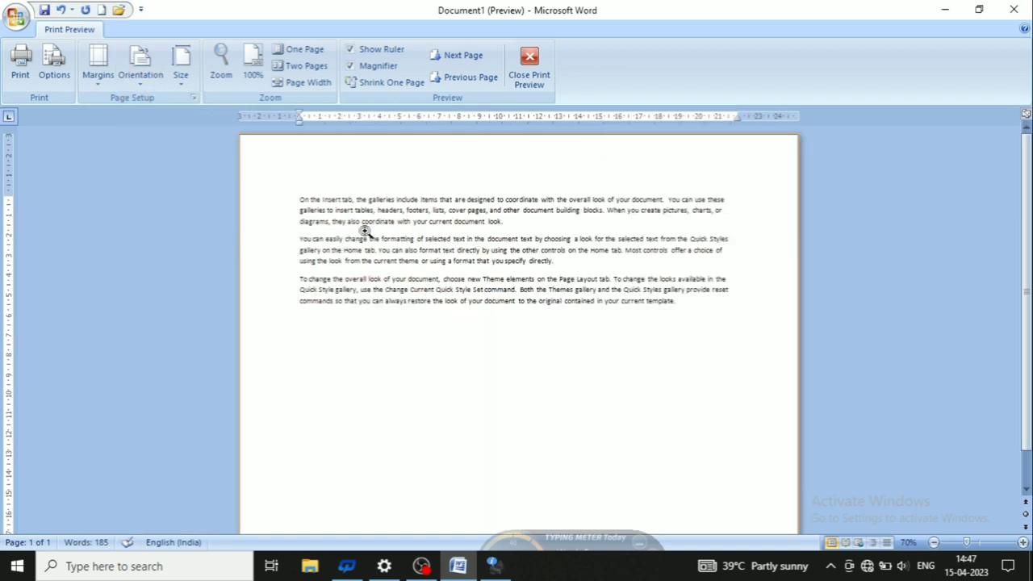
{"action": "left_click", "coordinate": [933, 542]}
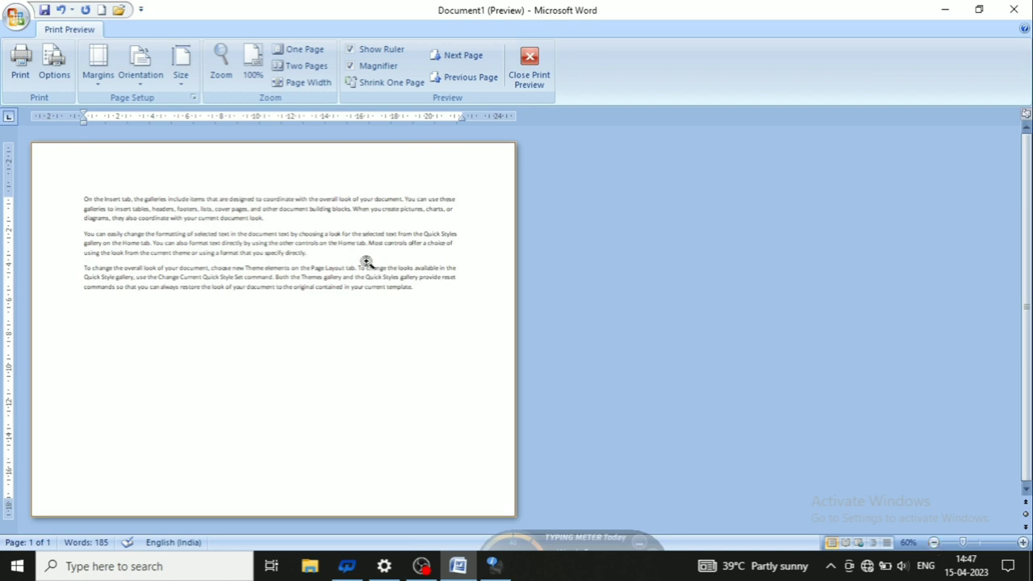
Set the paper size to A4.
{"action": "left_click", "coordinate": [180, 81]}
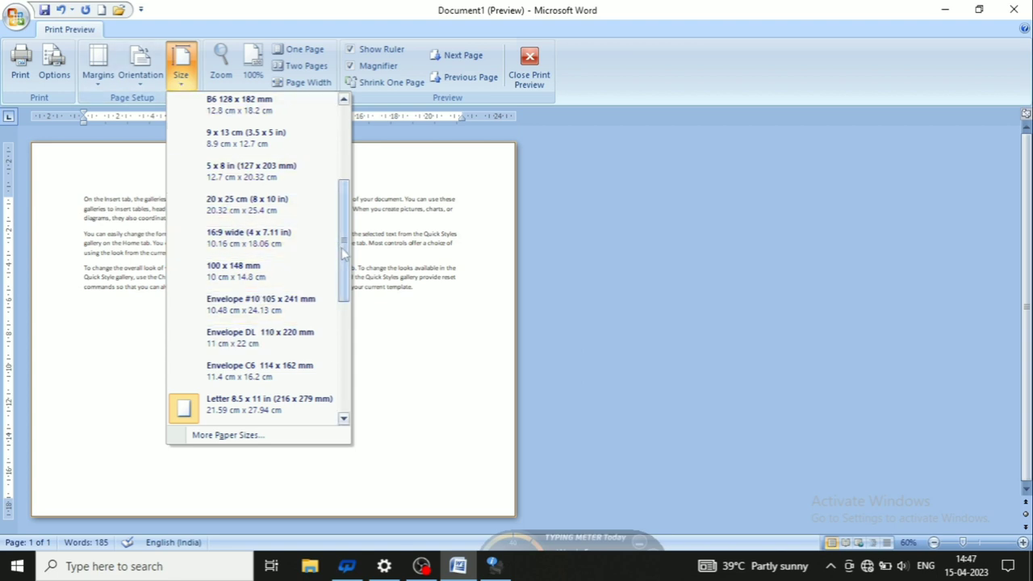
{"action": "mouse_move", "coordinate": [342, 253]}
{"action": "left_mouse_down"}
{"action": "mouse_move", "coordinate": [352, 97]}
{"action": "mouse_move", "coordinate": [383, 302]}
{"action": "mouse_move", "coordinate": [381, 368]}
{"action": "mouse_move", "coordinate": [357, 147]}
{"action": "left_mouse_up"}
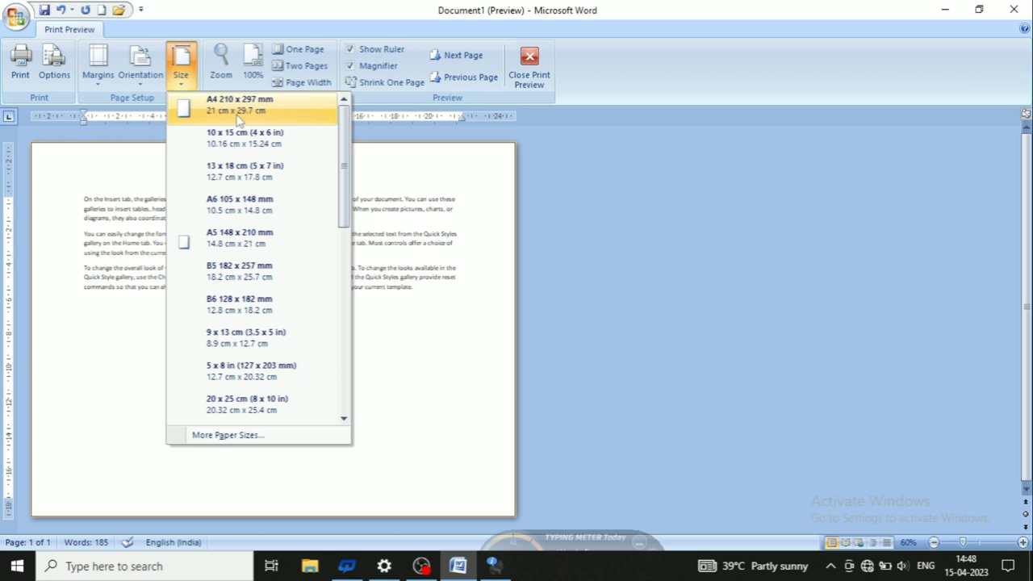
{"action": "left_click", "coordinate": [237, 115]}
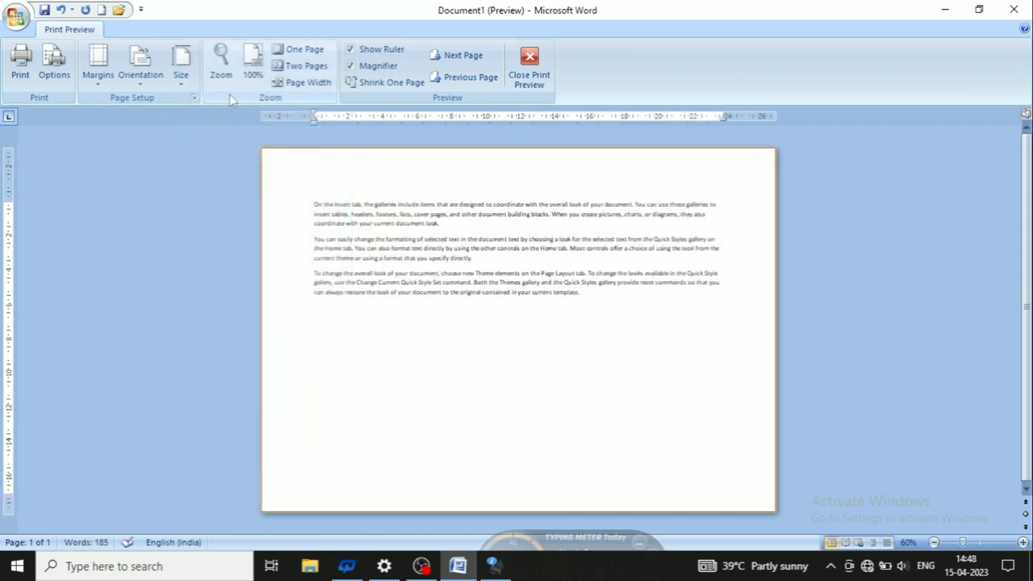
Return the page to Portrait orientation.
{"action": "left_click", "coordinate": [142, 78]}
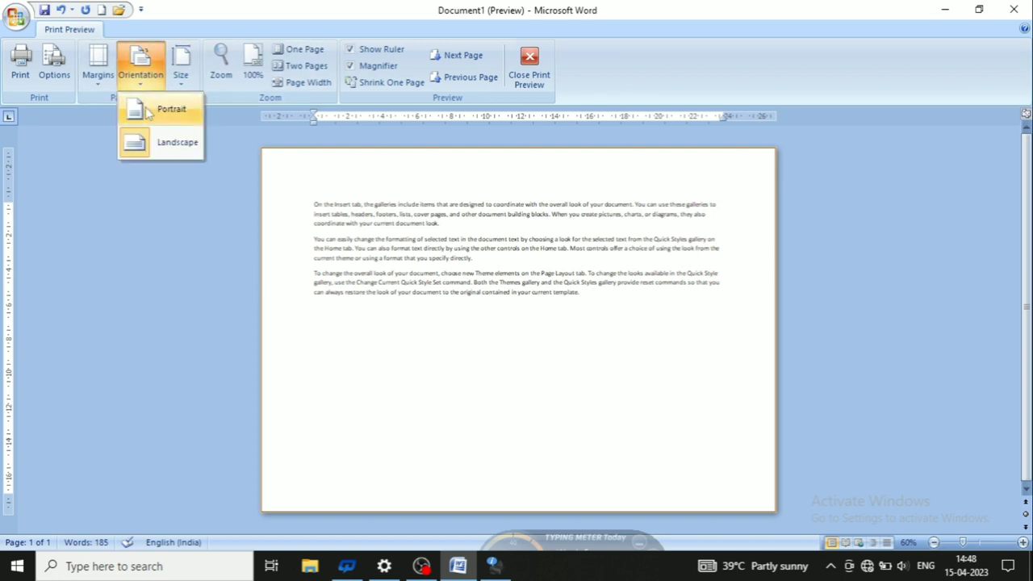
{"action": "left_click", "coordinate": [161, 109]}
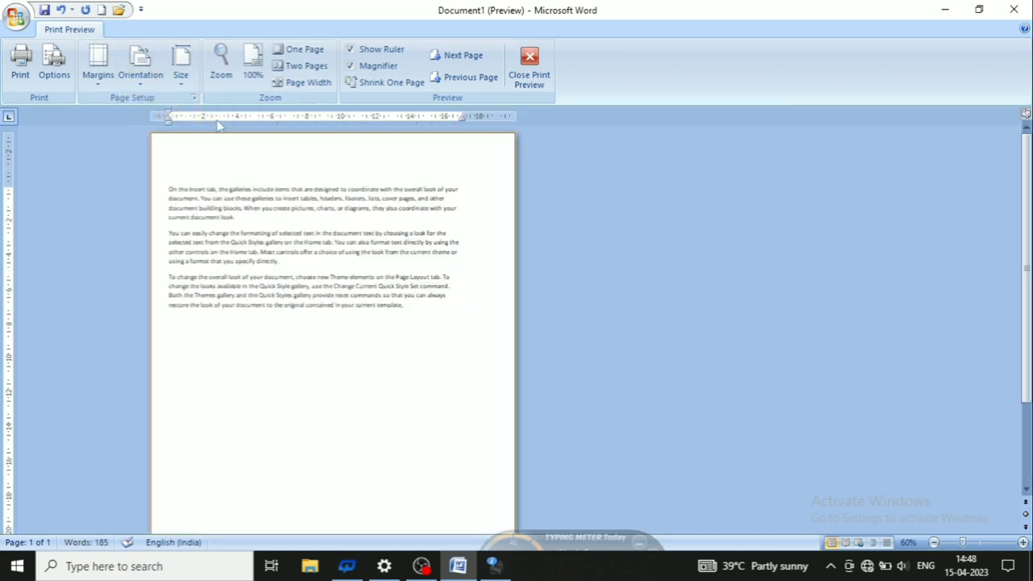
{"action": "left_click", "coordinate": [221, 66]}
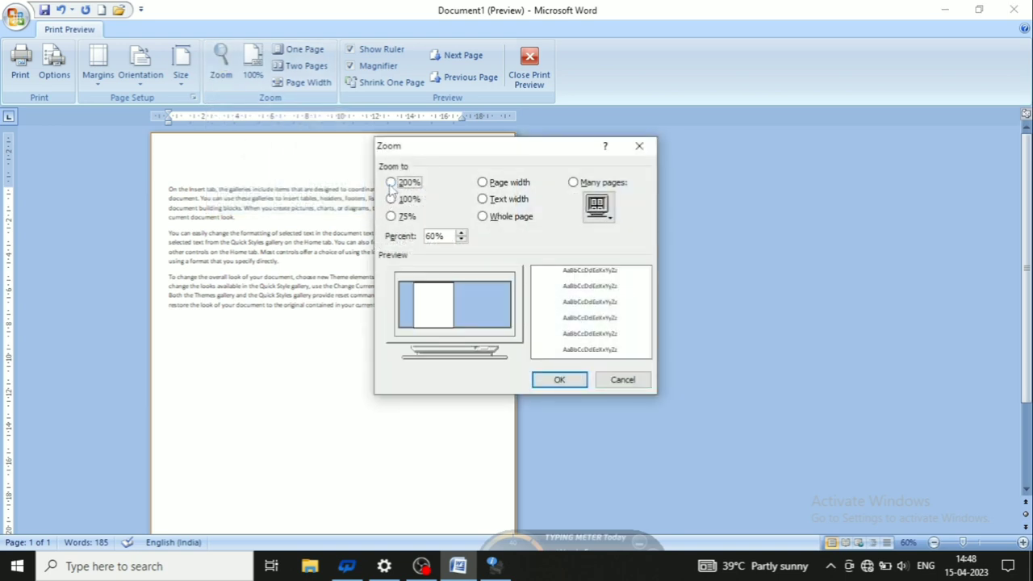
Zoom the preview to 200%, then 100%, One Page, Two Pages, and finally Page Width.
{"action": "left_click", "coordinate": [390, 183]}
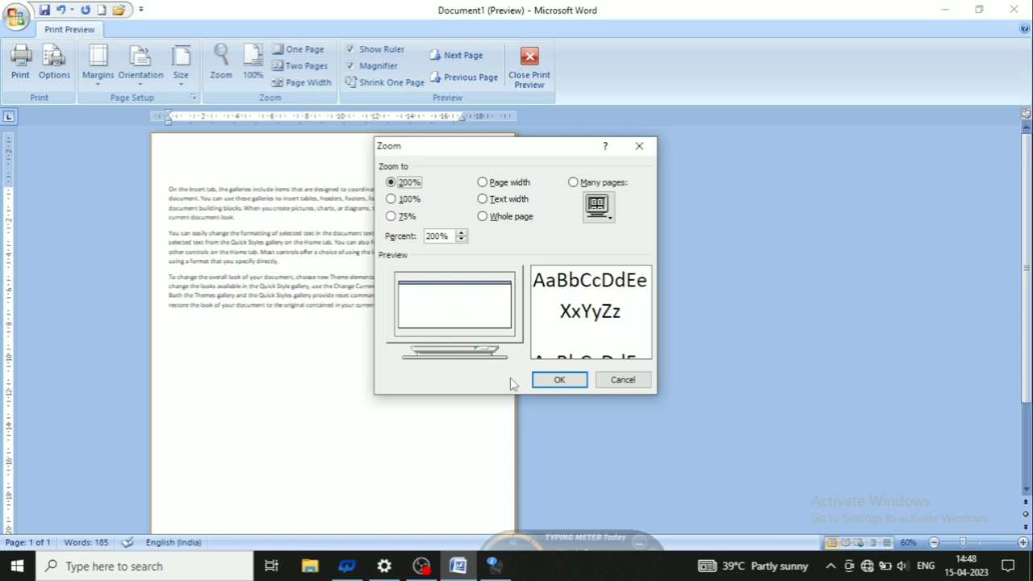
{"action": "left_click", "coordinate": [557, 380]}
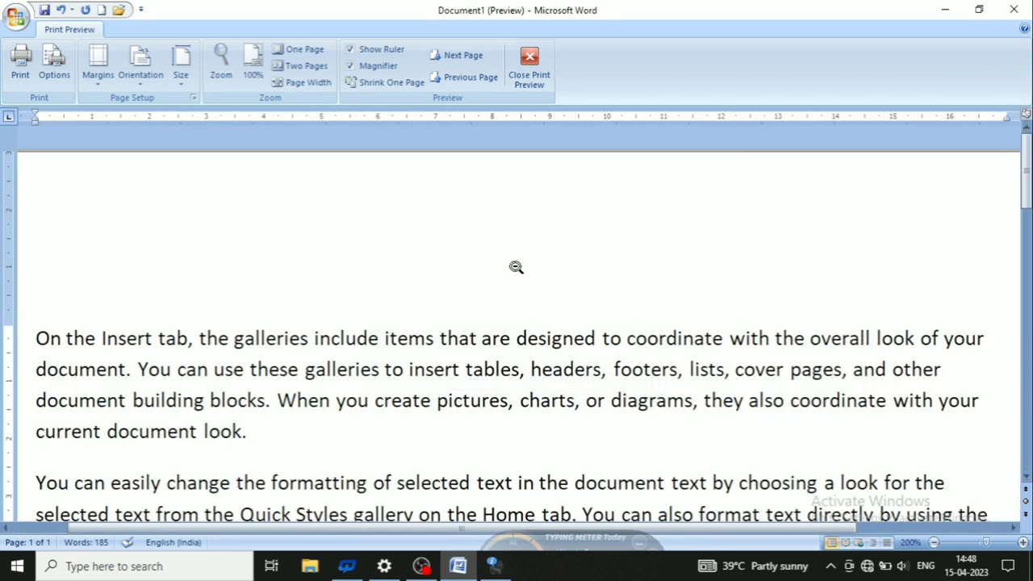
{"action": "left_click", "coordinate": [253, 66]}
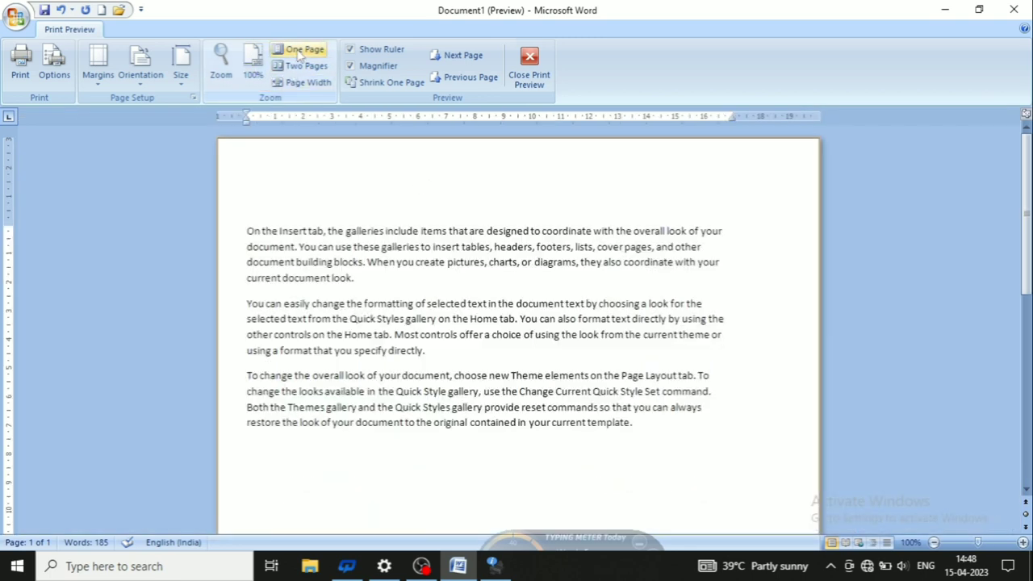
{"action": "left_click", "coordinate": [299, 53]}
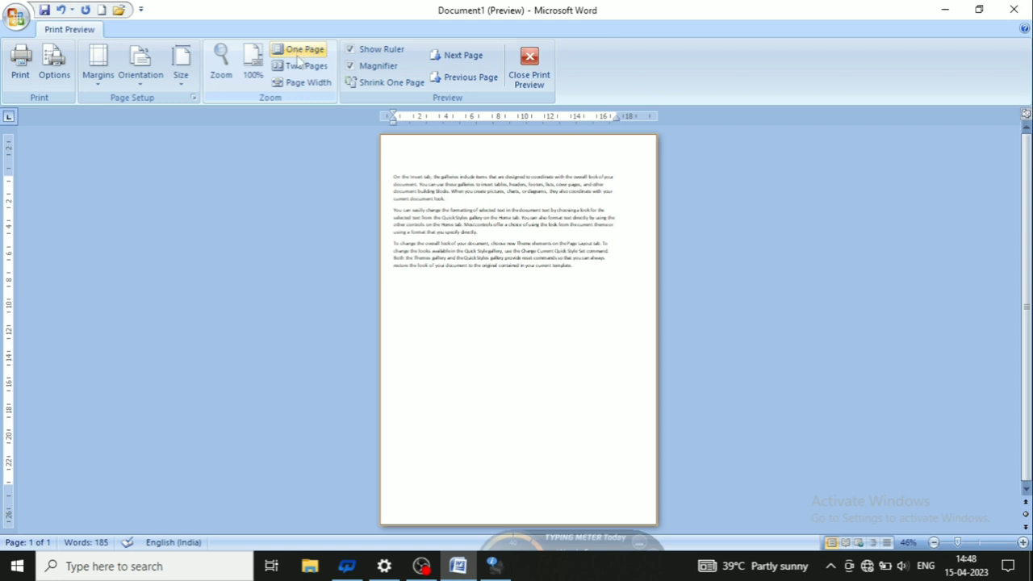
{"action": "left_click", "coordinate": [299, 68]}
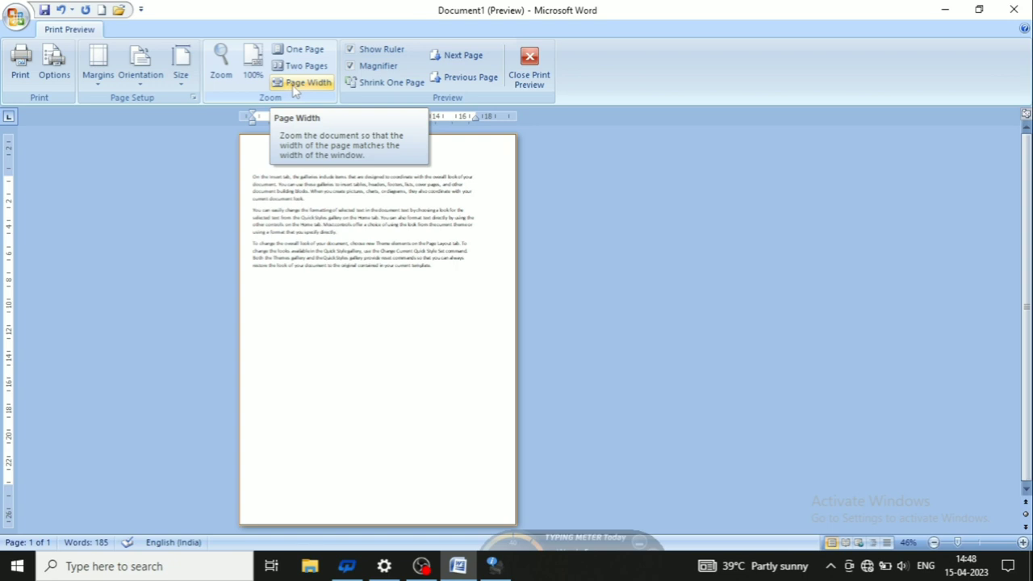
{"action": "left_click", "coordinate": [295, 92]}
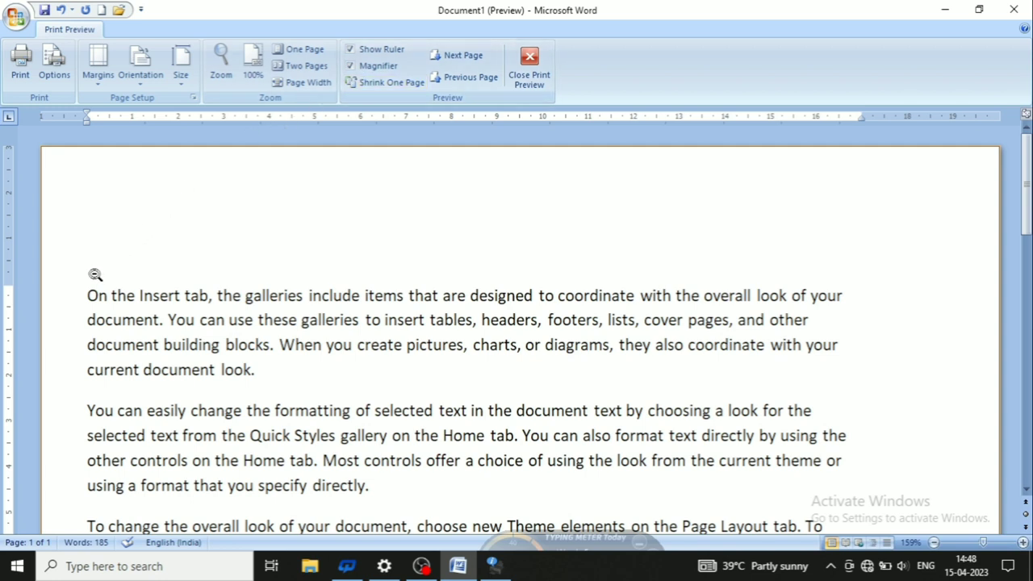
{"action": "left_click", "coordinate": [352, 52]}
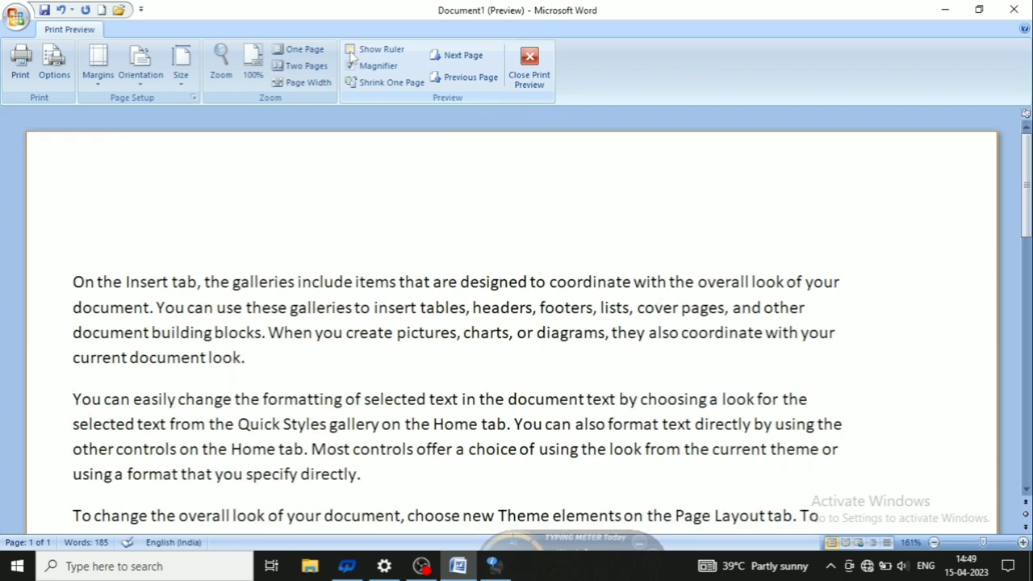
{"action": "left_click", "coordinate": [352, 51]}
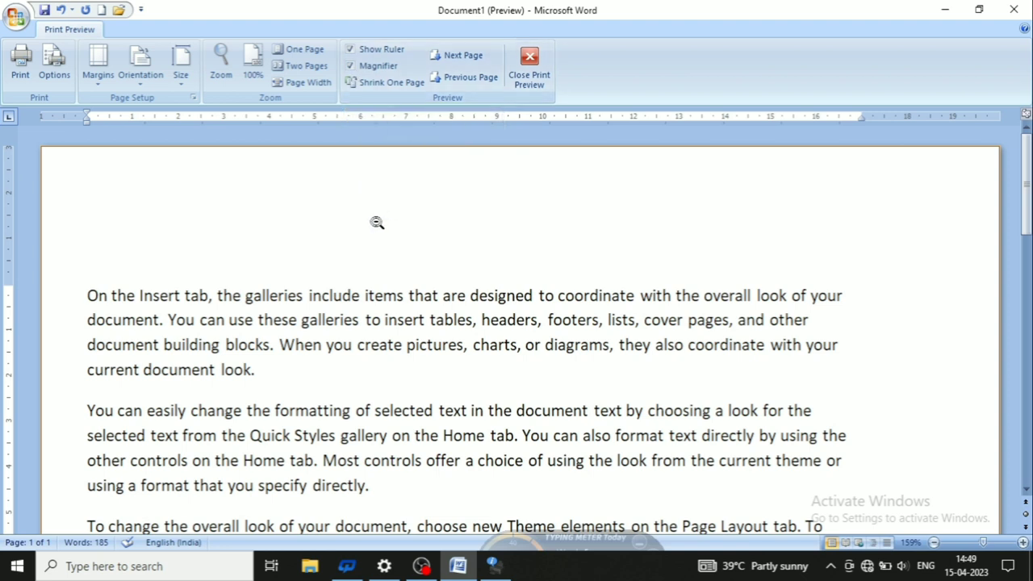
{"action": "left_click", "coordinate": [353, 72]}
{"action": "left_click", "coordinate": [350, 68]}
{"action": "left_click", "coordinate": [334, 224]}
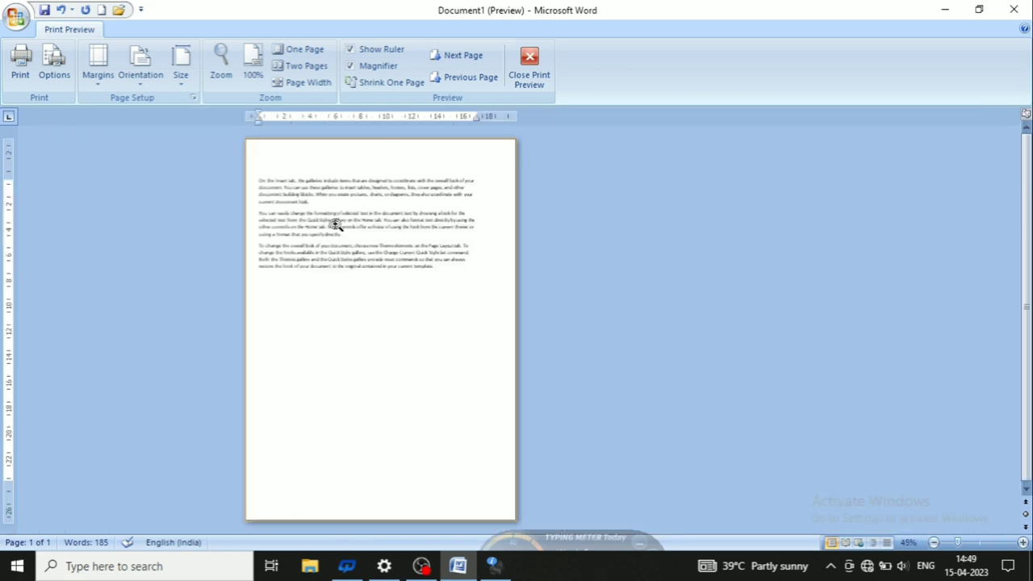
{"action": "left_click", "coordinate": [335, 224]}
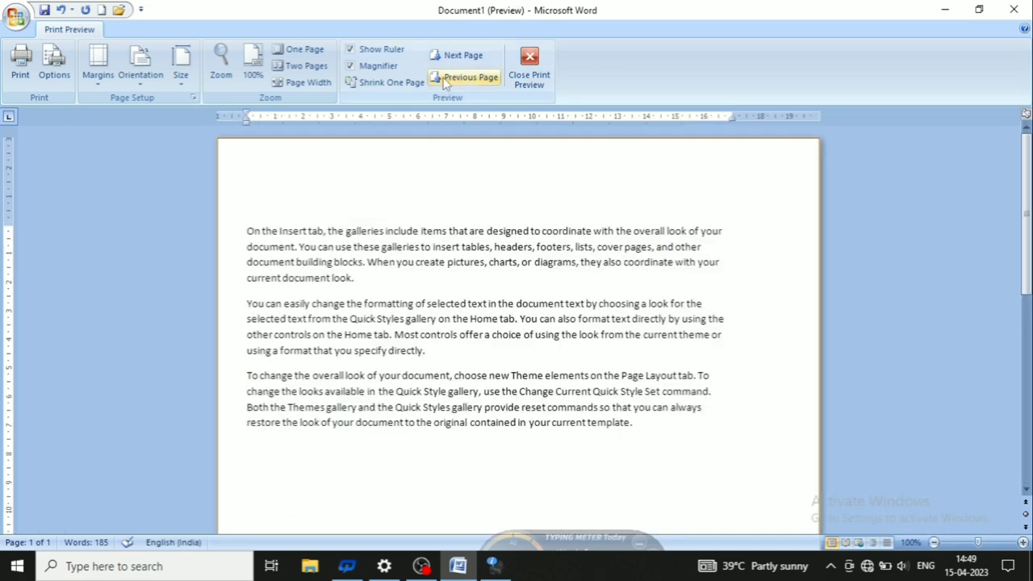
{"action": "left_click", "coordinate": [463, 56]}
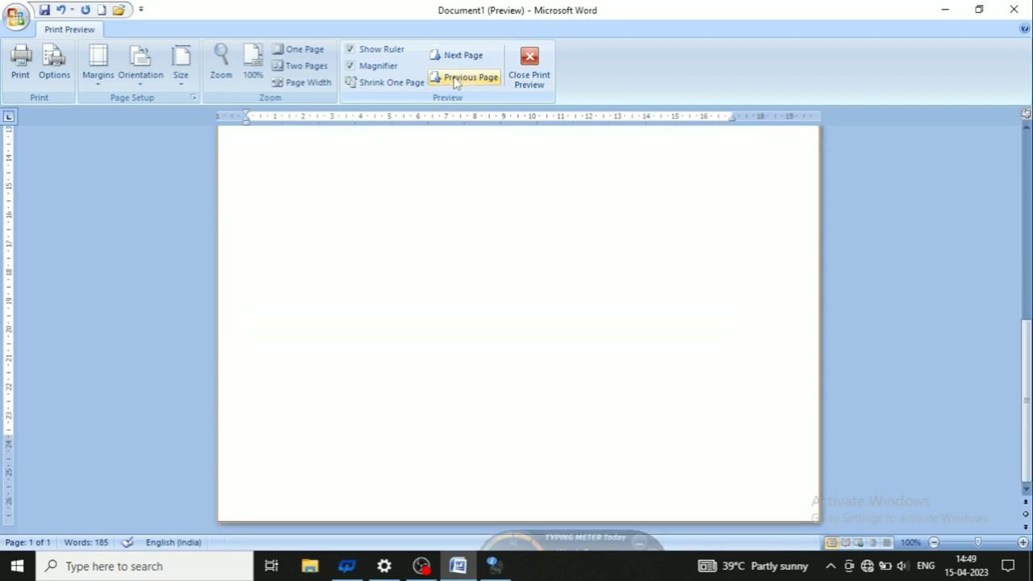
{"action": "left_click", "coordinate": [457, 79]}
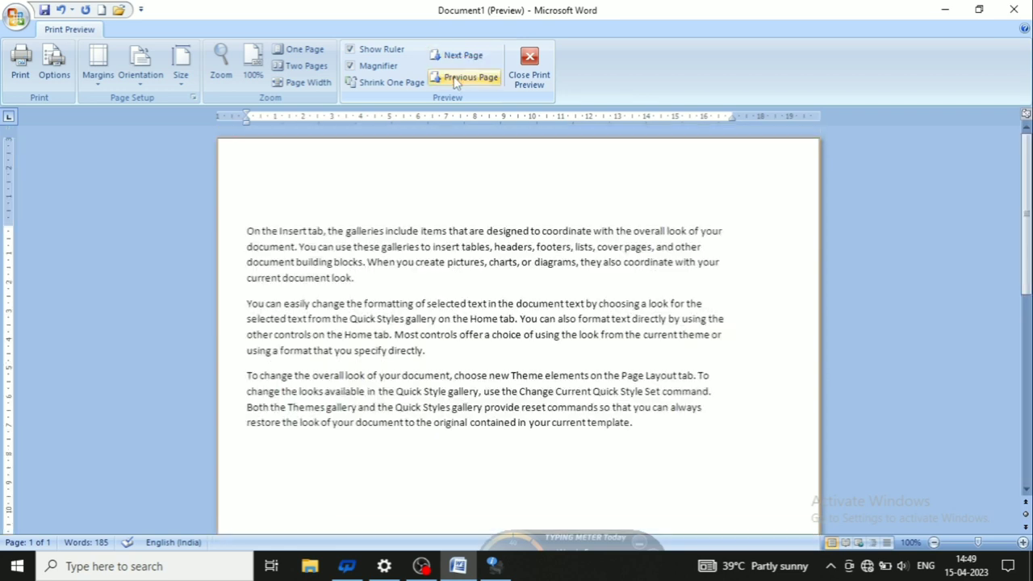
Close Print Preview and browse the Office menu's Prepare, Send and Publish entries without choosing any.
{"action": "left_click", "coordinate": [537, 77]}
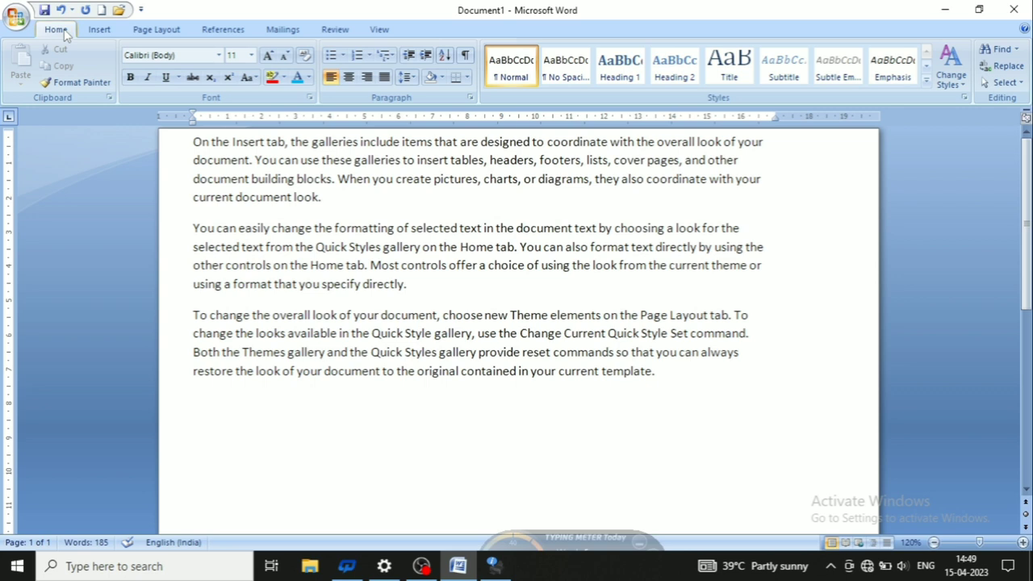
{"action": "left_click", "coordinate": [19, 19]}
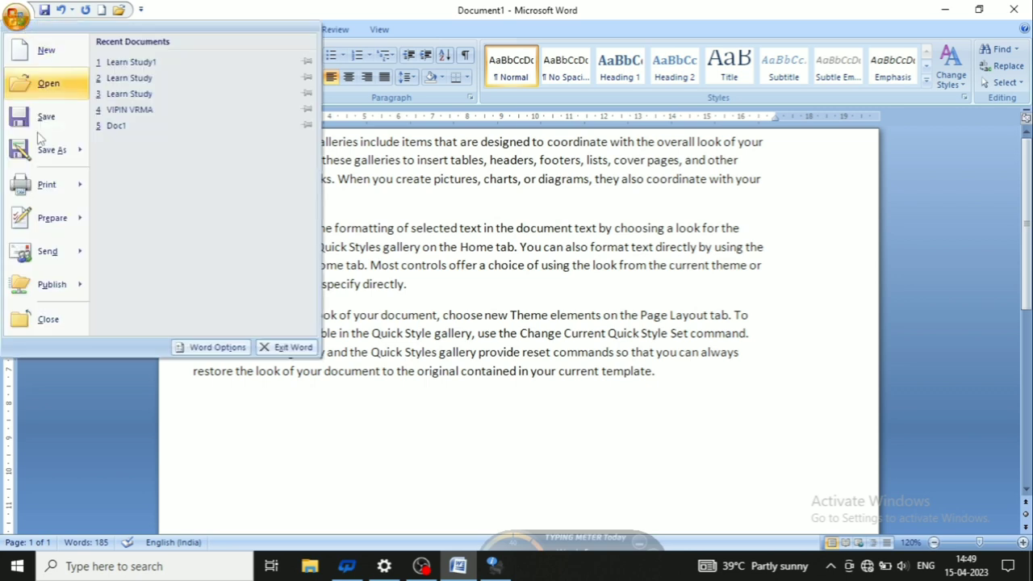
{"action": "mouse_move", "coordinate": [48, 215]}
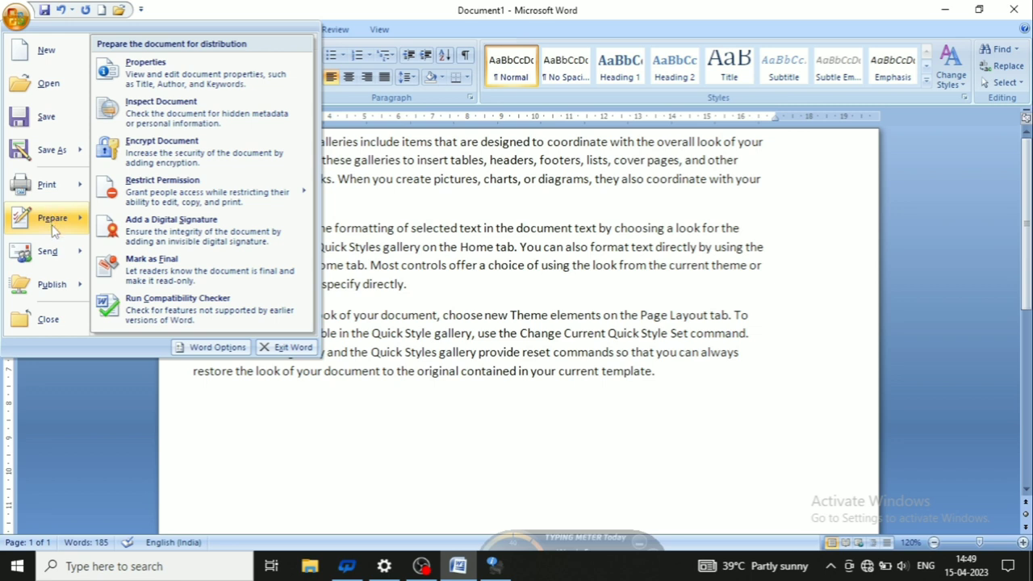
{"action": "mouse_move", "coordinate": [53, 255]}
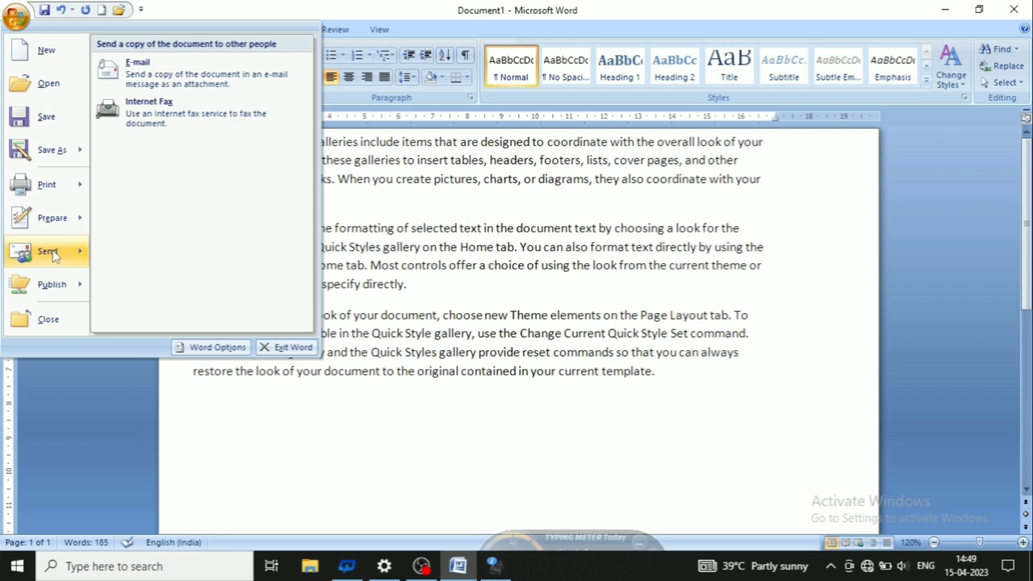
{"action": "mouse_move", "coordinate": [54, 282]}
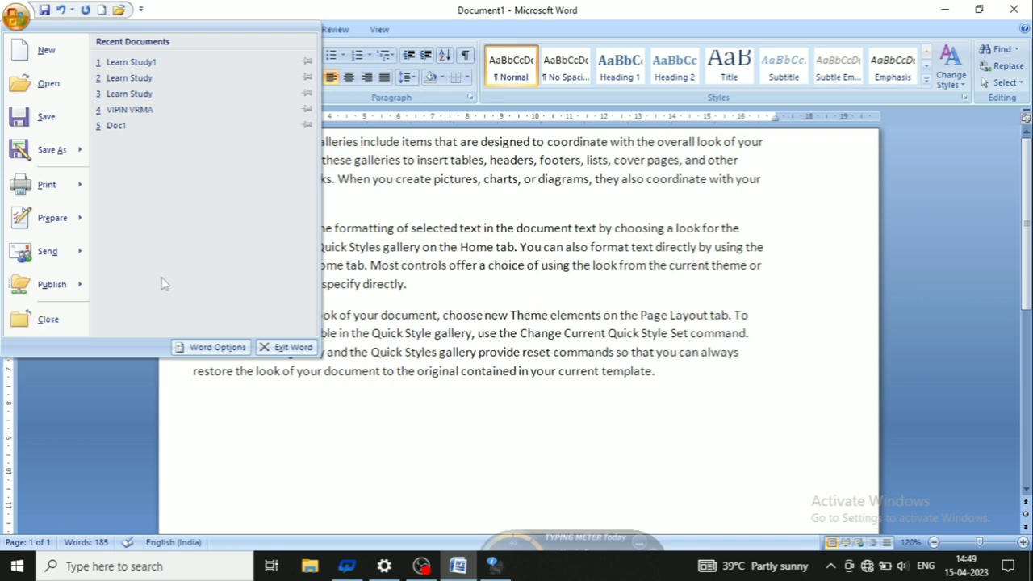
{"action": "left_click", "coordinate": [391, 460]}
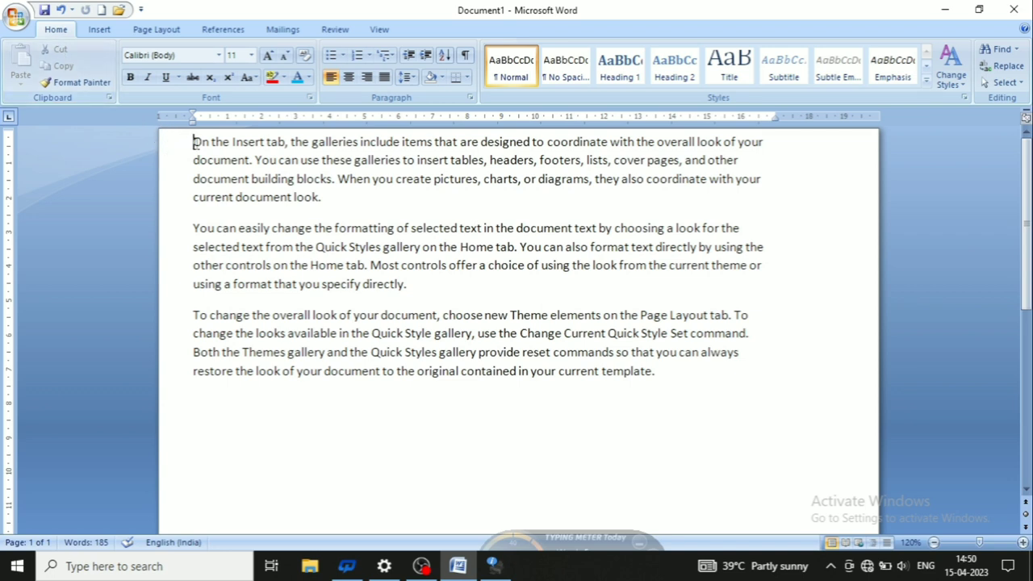
Cut 'On the Insert tab' from the first paragraph and paste it after the last paragraph.
{"action": "left_click_drag", "start_coordinate": [192, 141], "coordinate": [285, 142]}
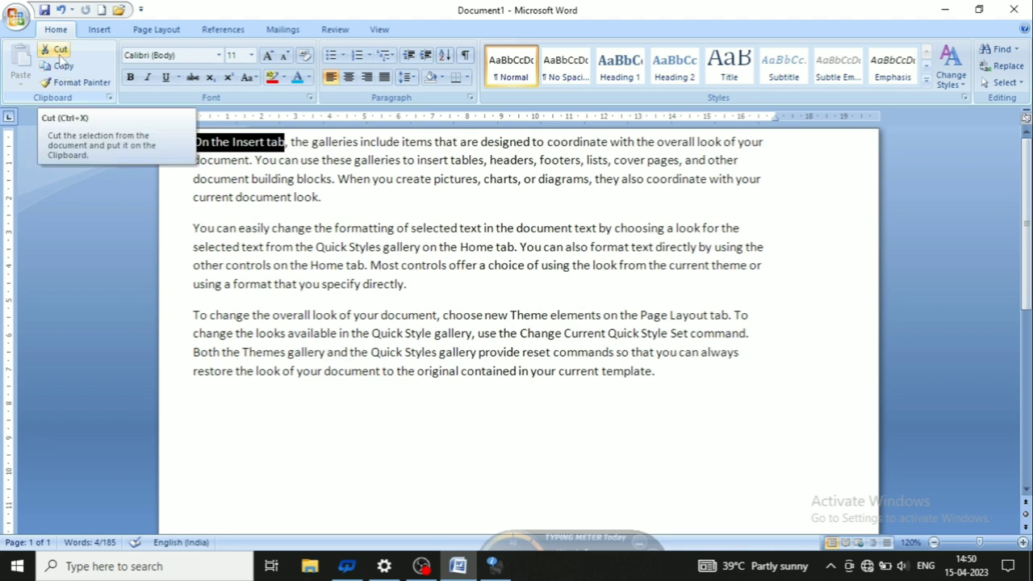
{"action": "left_click", "coordinate": [58, 56]}
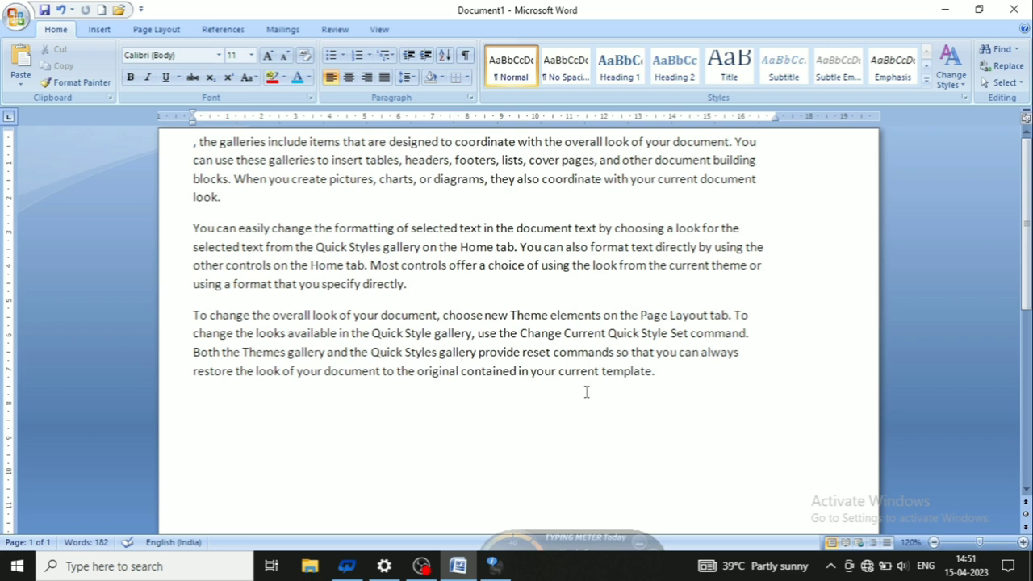
{"action": "left_click", "coordinate": [659, 377]}
{"action": "key", "text": "Return"}
{"action": "key", "text": "ctrl+z"}
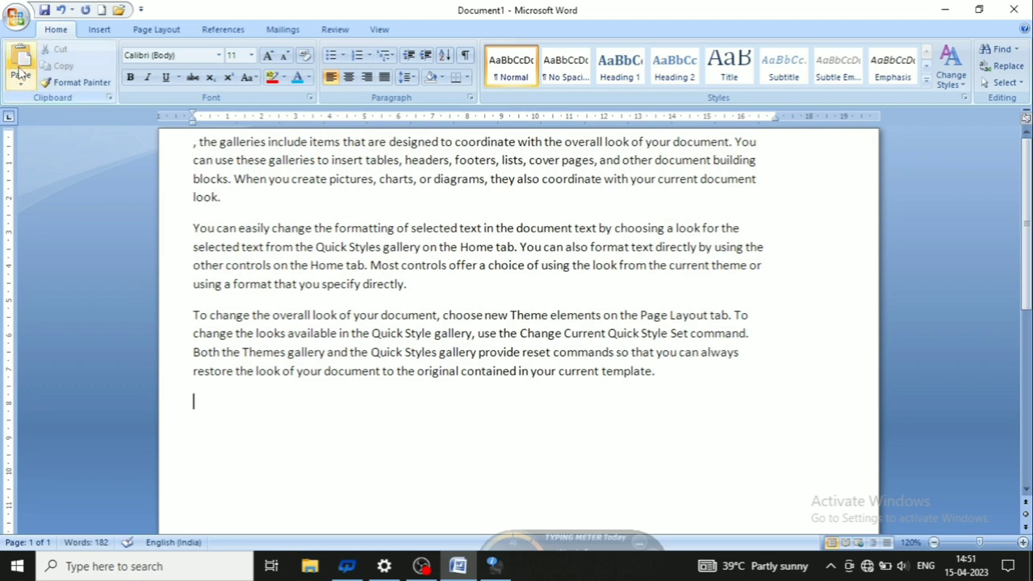
{"action": "left_click", "coordinate": [20, 73]}
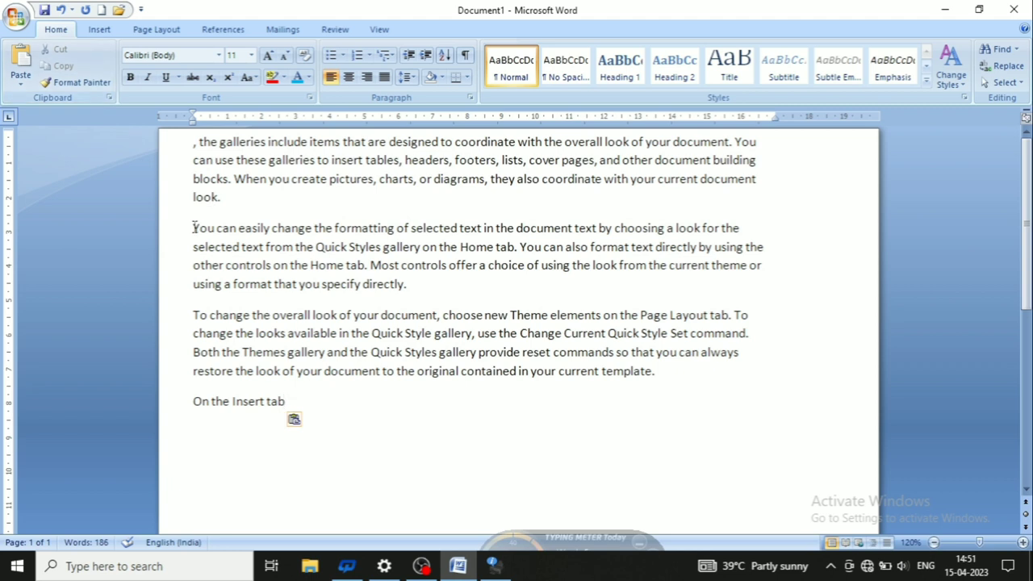
Copy the second paragraph's first line and paste it below 'On the Insert tab'.
{"action": "left_click_drag", "start_coordinate": [194, 228], "coordinate": [741, 230]}
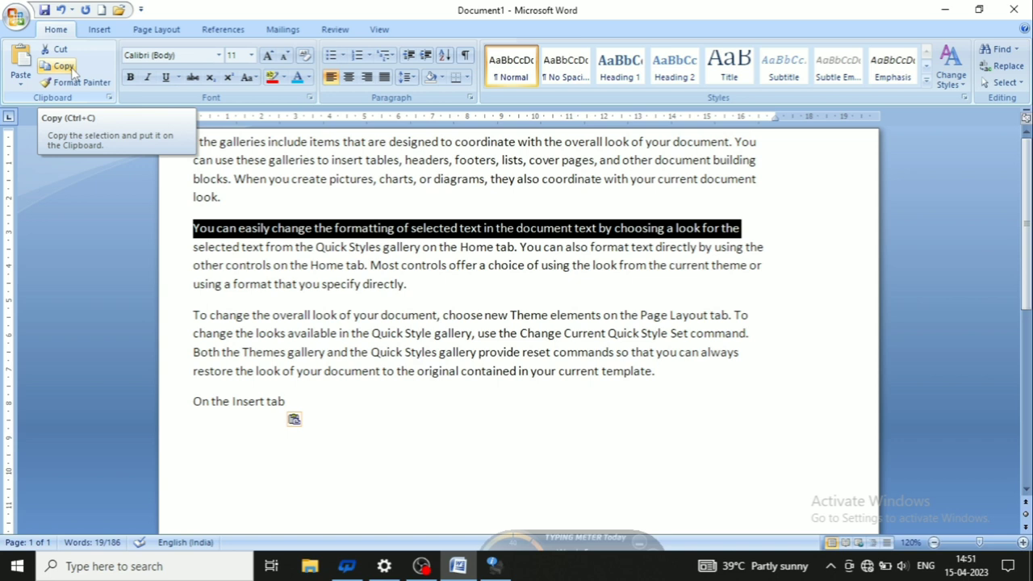
{"action": "left_click", "coordinate": [72, 71]}
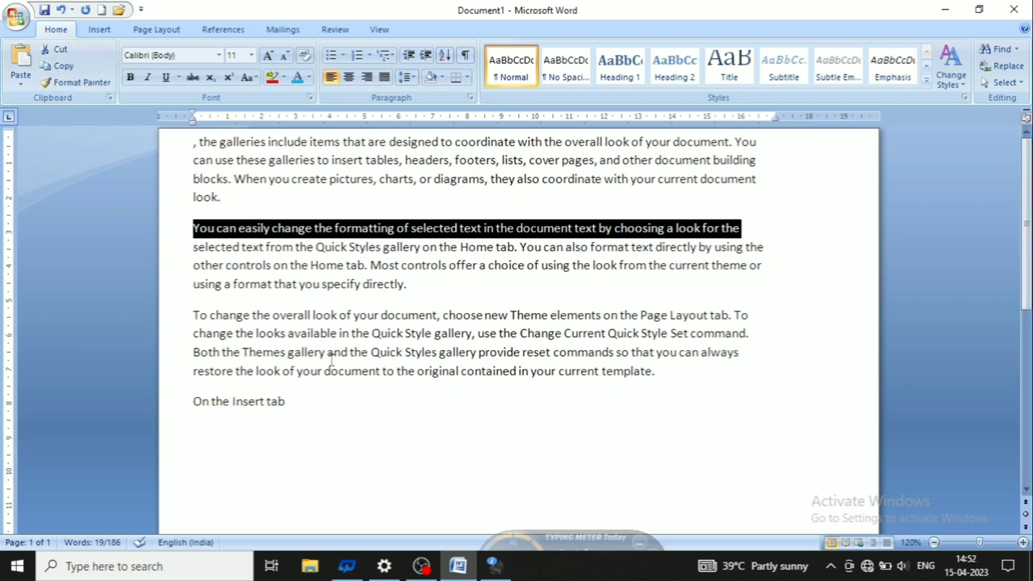
{"action": "left_click", "coordinate": [297, 400]}
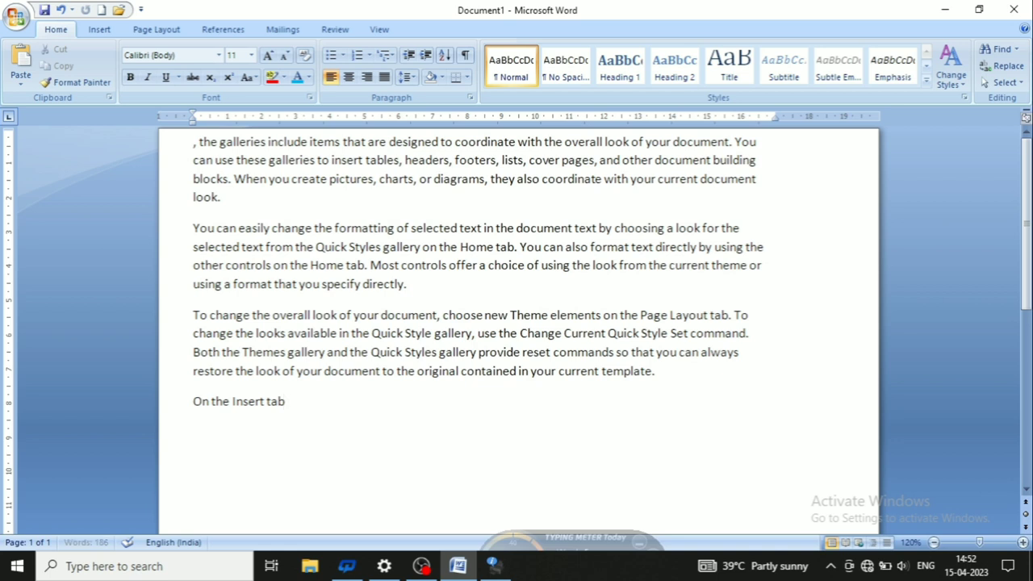
{"action": "key", "text": "Return"}
{"action": "left_click", "coordinate": [23, 65]}
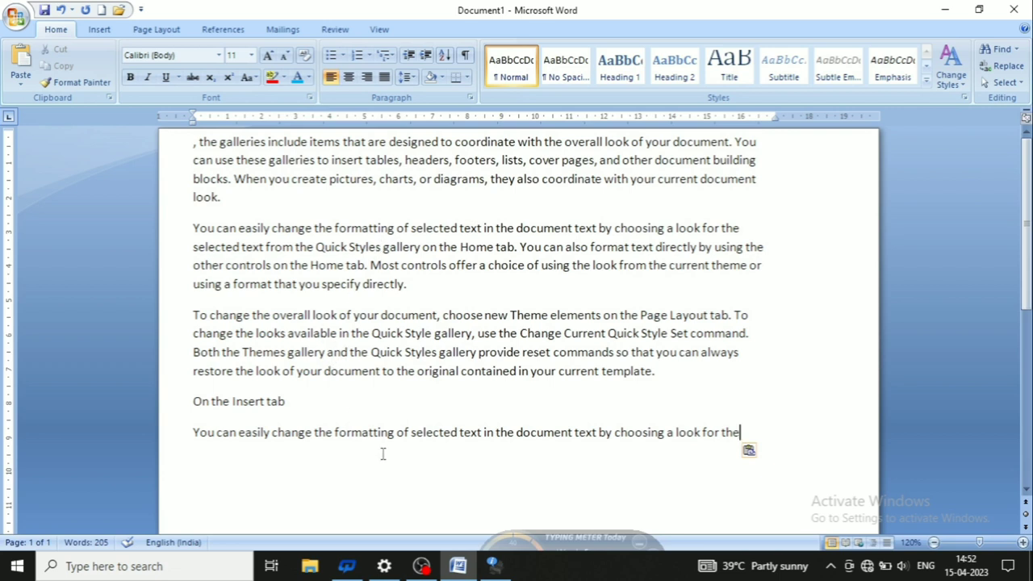
Add a new paragraph below it repeating the copied line several times.
{"action": "key", "text": "Return"}
{"action": "key", "text": "ctrl+v"}
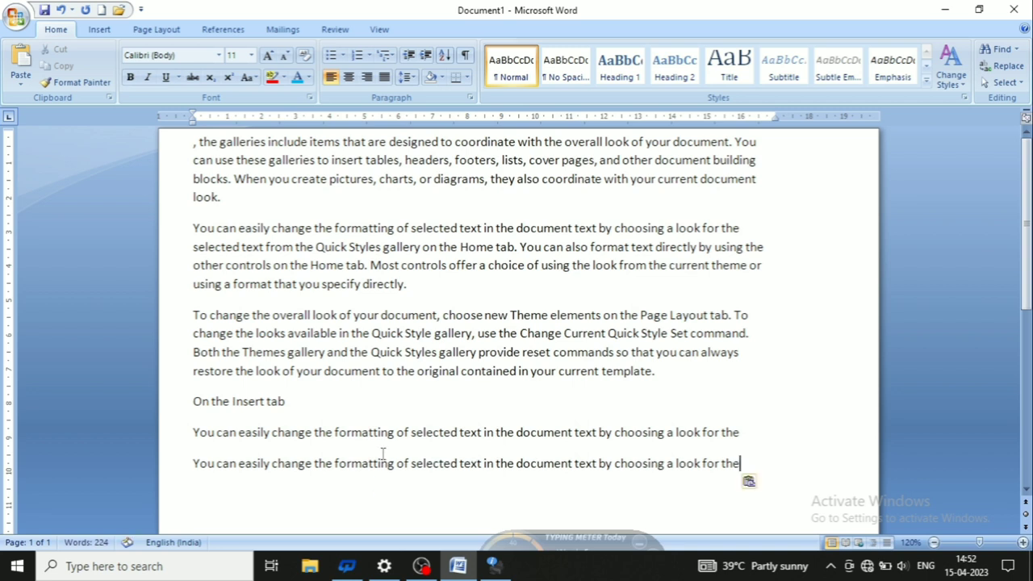
{"action": "key", "text": "ctrl+v"}
{"action": "key", "text": "ctrl+v"}
{"action": "key", "text": "ctrl+v"}
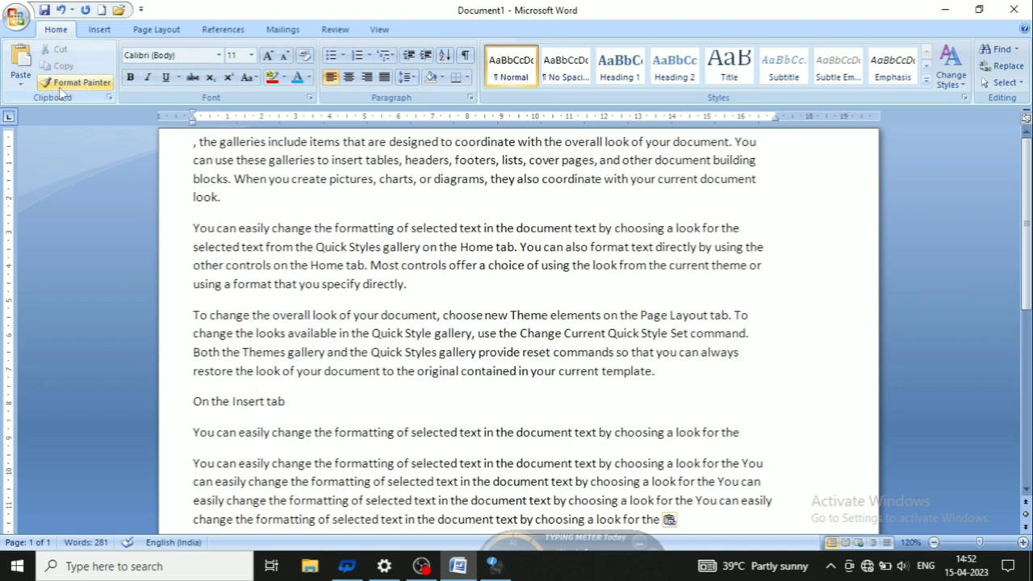
{"action": "left_click", "coordinate": [548, 352]}
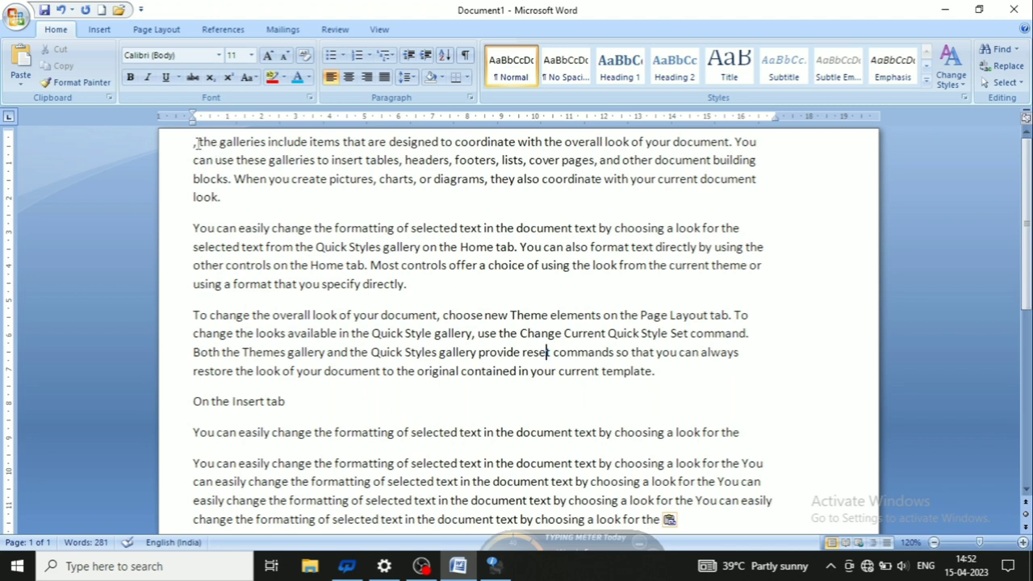
Set the phrase ', the galleries include' to Algerian, sized 16 then grown to 18 pt.
{"action": "left_click_drag", "start_coordinate": [195, 142], "coordinate": [309, 142]}
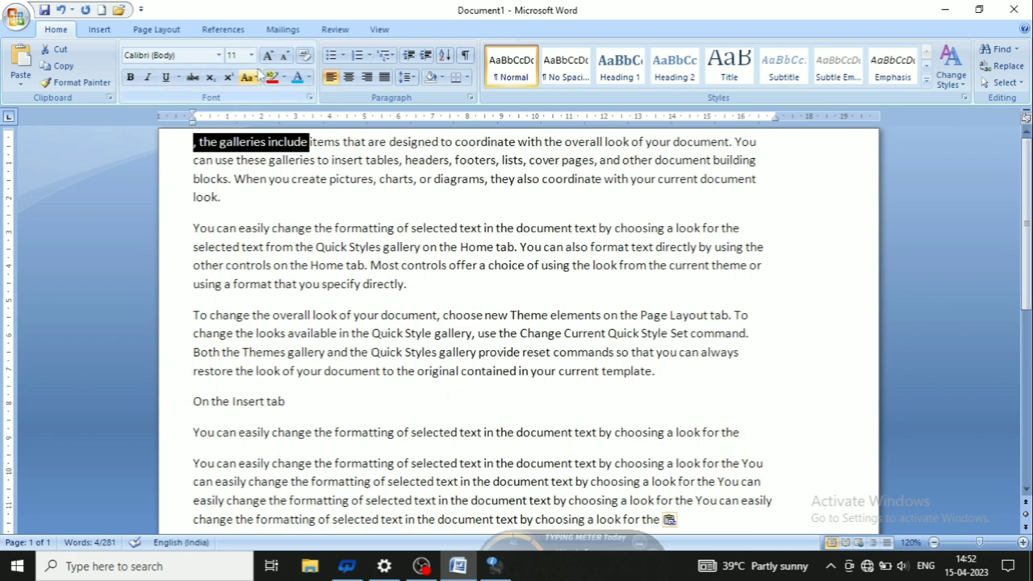
{"action": "left_click", "coordinate": [218, 55]}
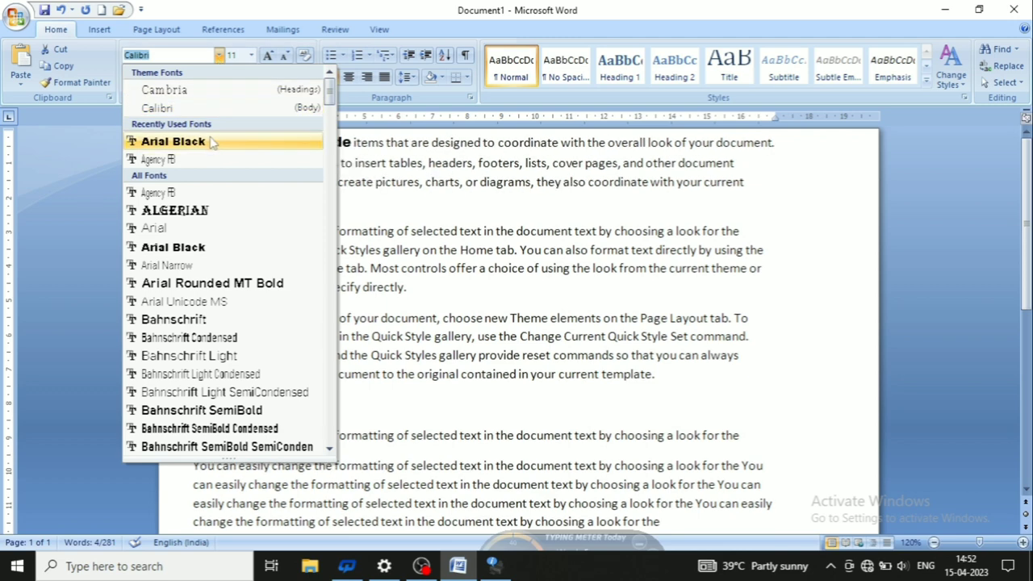
{"action": "left_click", "coordinate": [203, 212]}
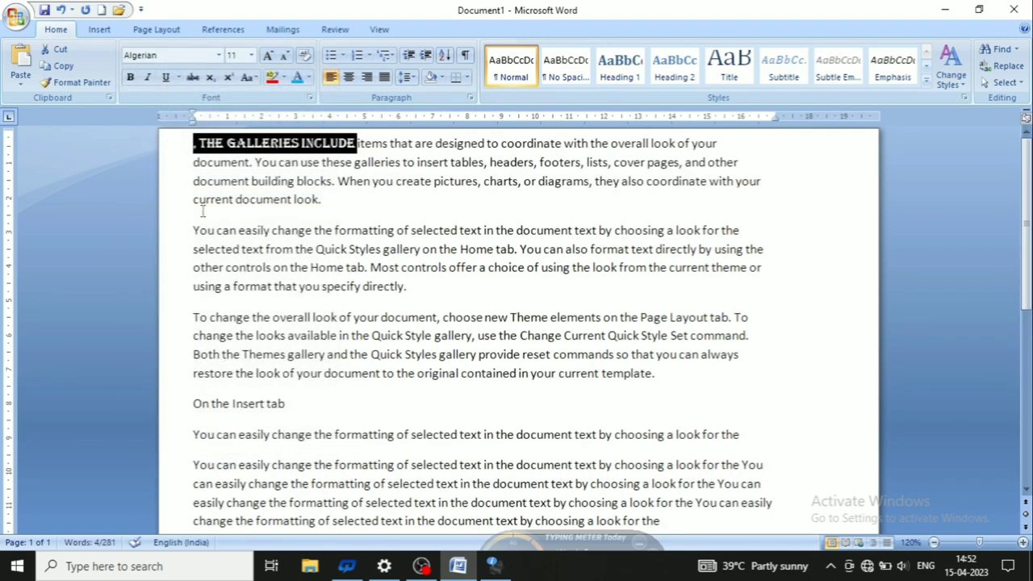
{"action": "left_click", "coordinate": [252, 55]}
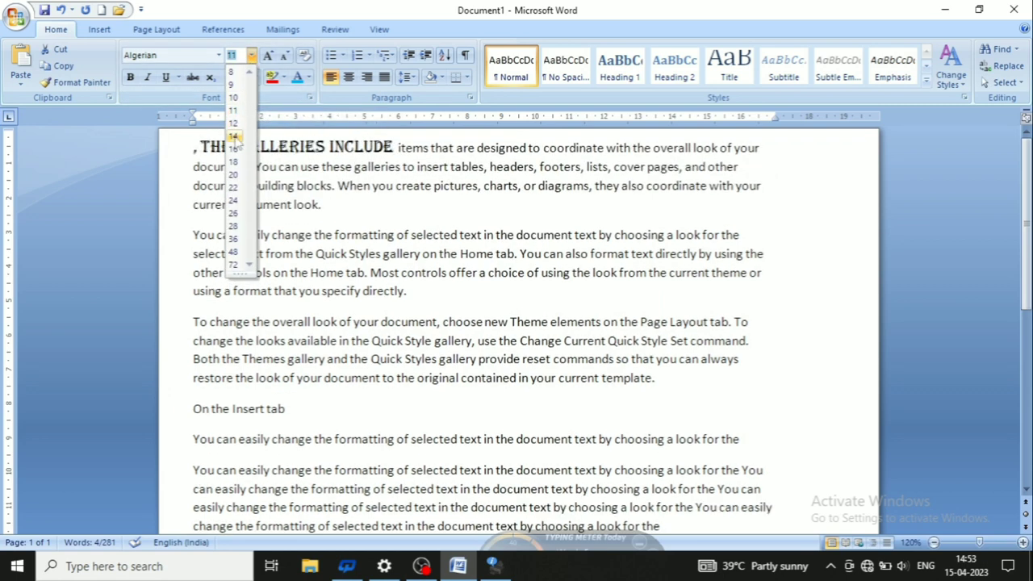
{"action": "left_click", "coordinate": [234, 149]}
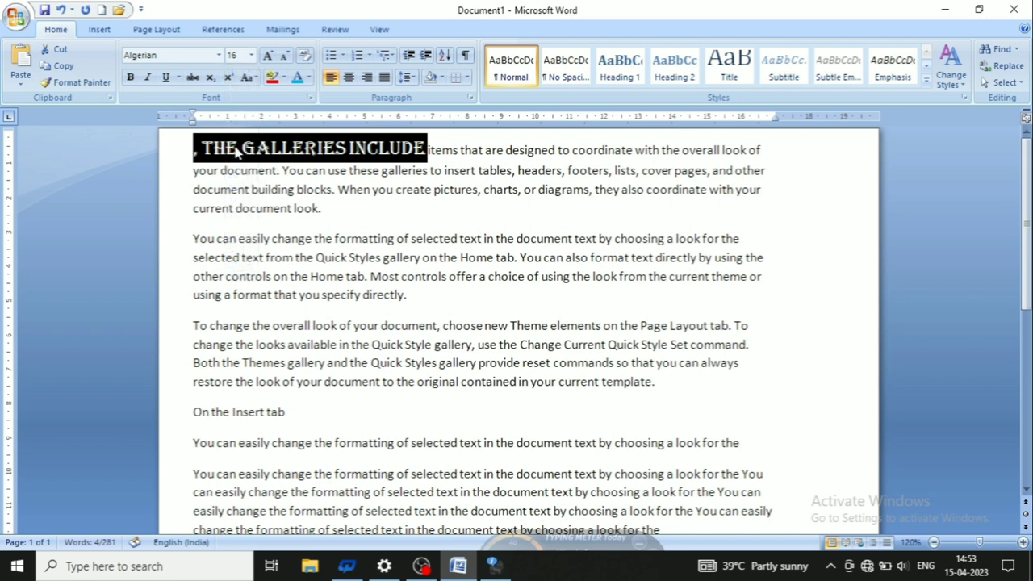
{"action": "left_click", "coordinate": [268, 56]}
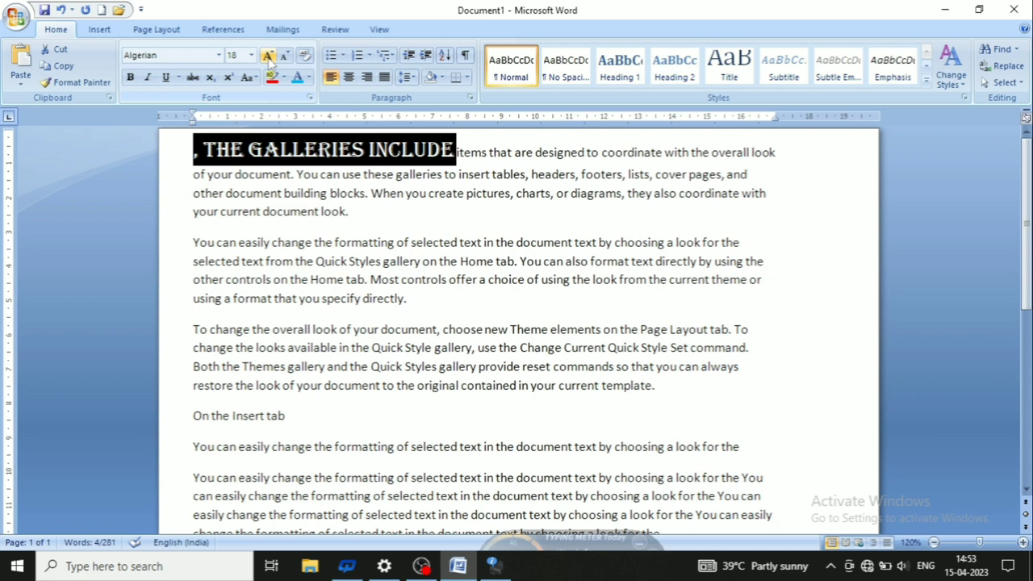
{"action": "left_click", "coordinate": [269, 57]}
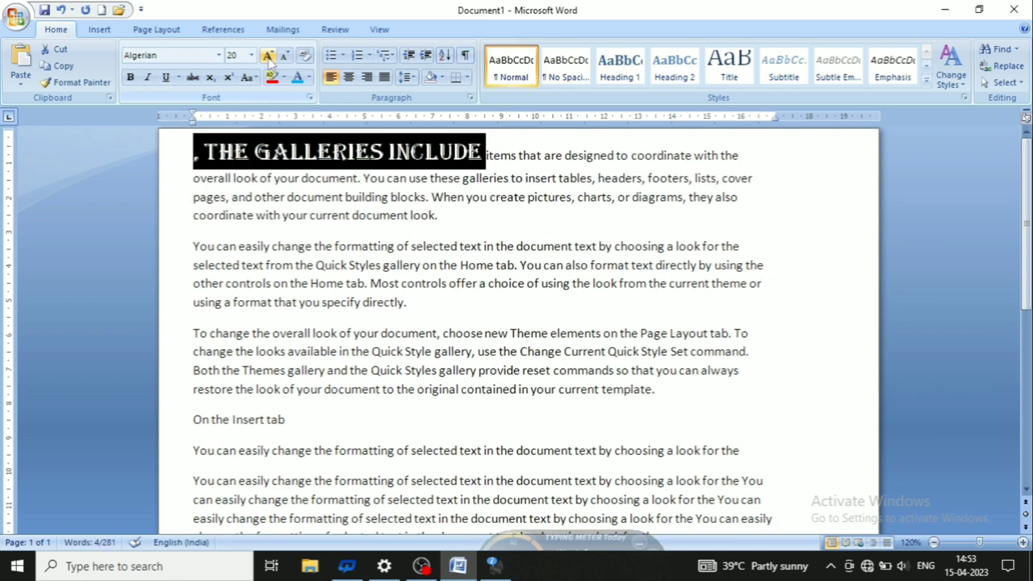
{"action": "key", "text": "ctrl+z"}
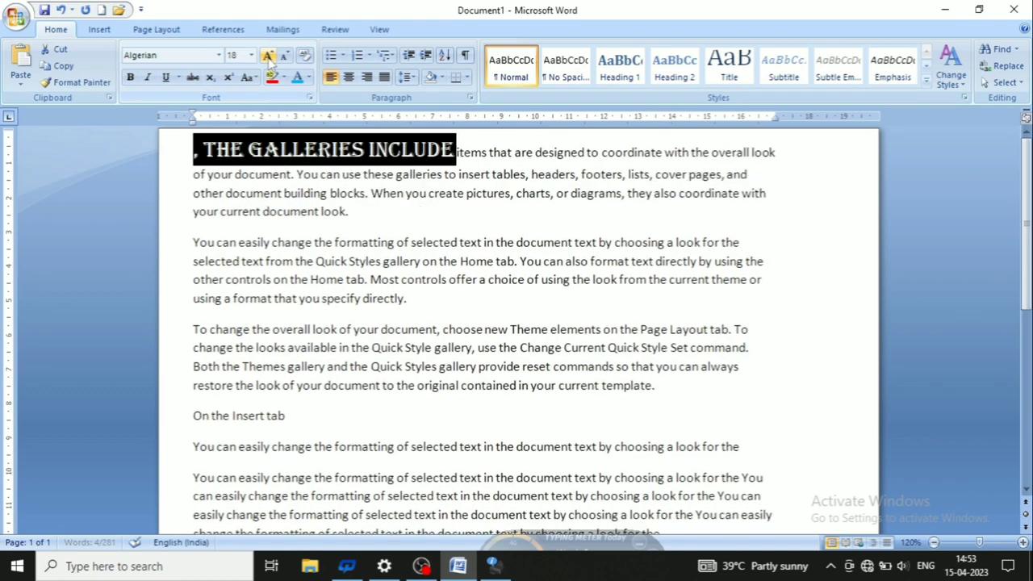
{"action": "left_click", "coordinate": [269, 57]}
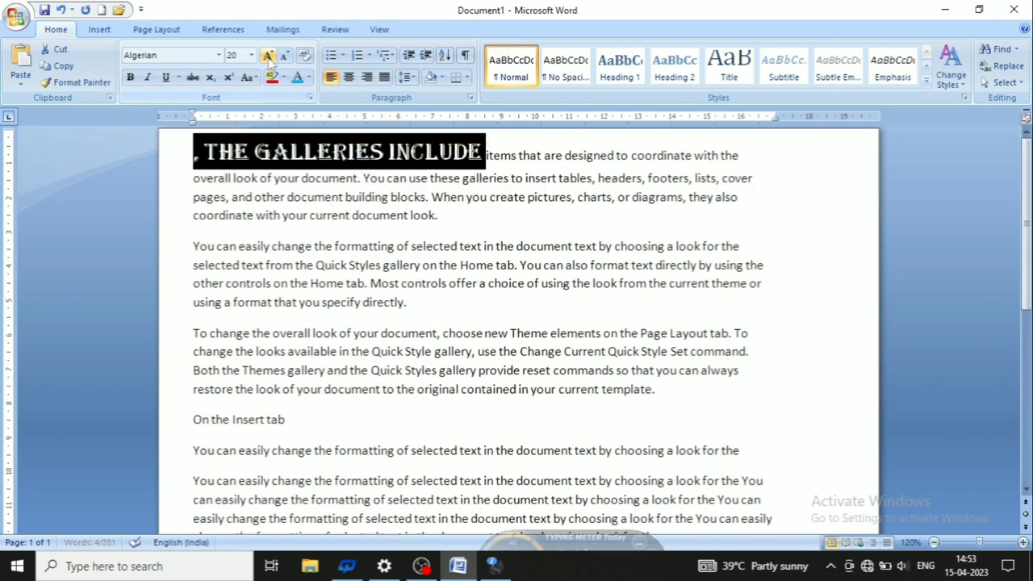
{"action": "key", "text": "ctrl+shift+comma"}
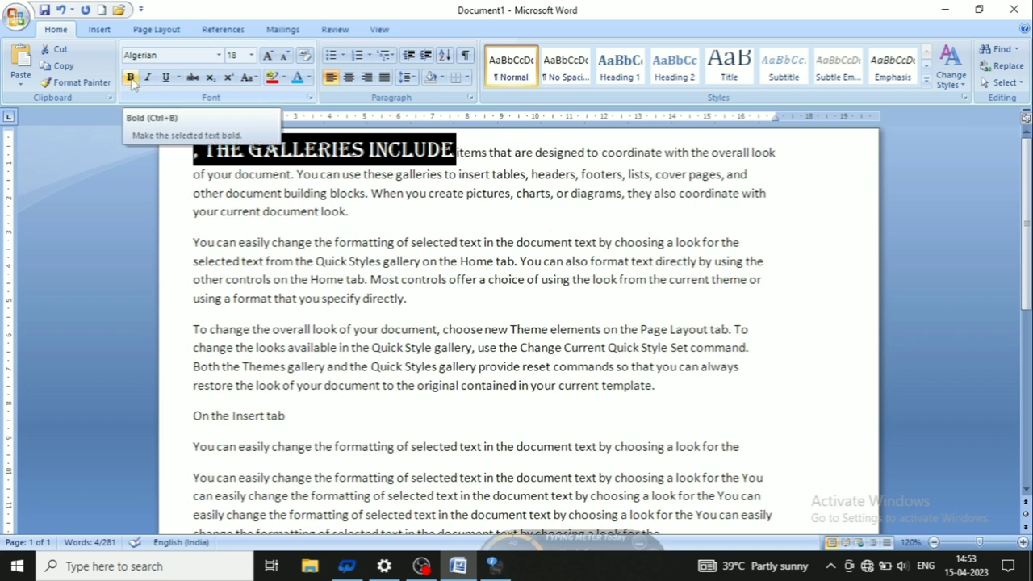
Make the THE GALLERIES INCLUDE heading bold, italic and underlined.
{"action": "left_click", "coordinate": [131, 78]}
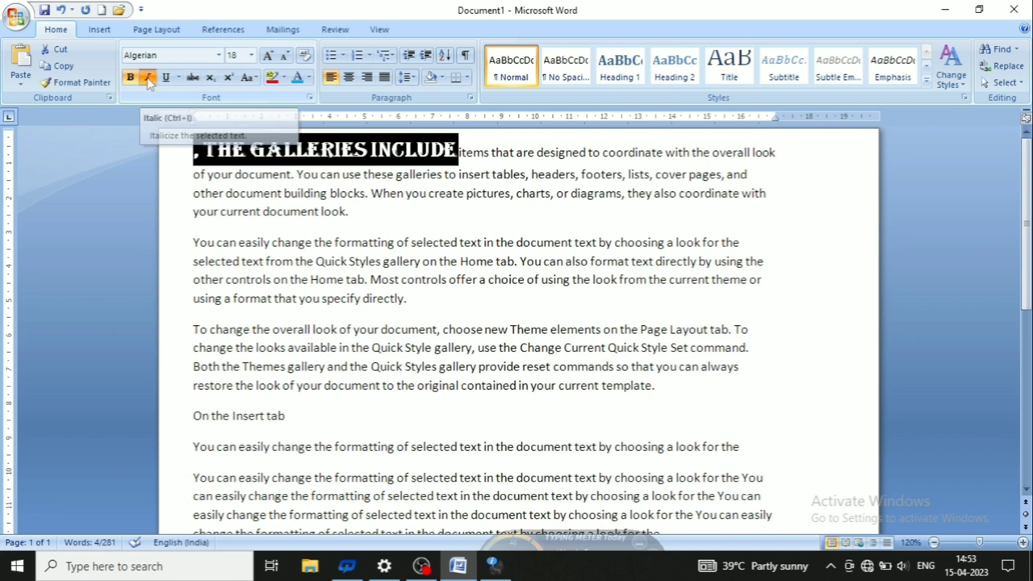
{"action": "left_click", "coordinate": [149, 78]}
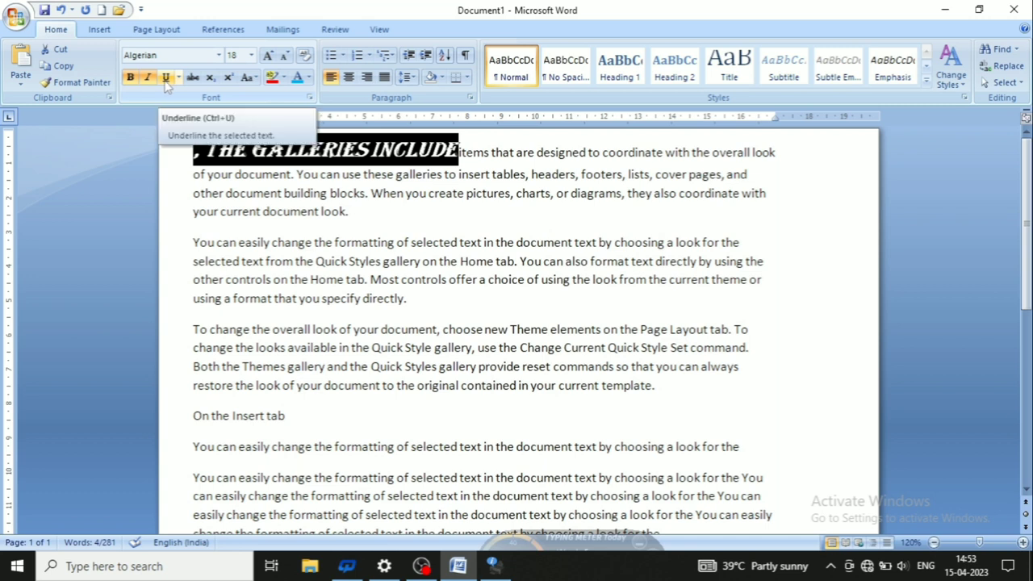
{"action": "left_click", "coordinate": [165, 81]}
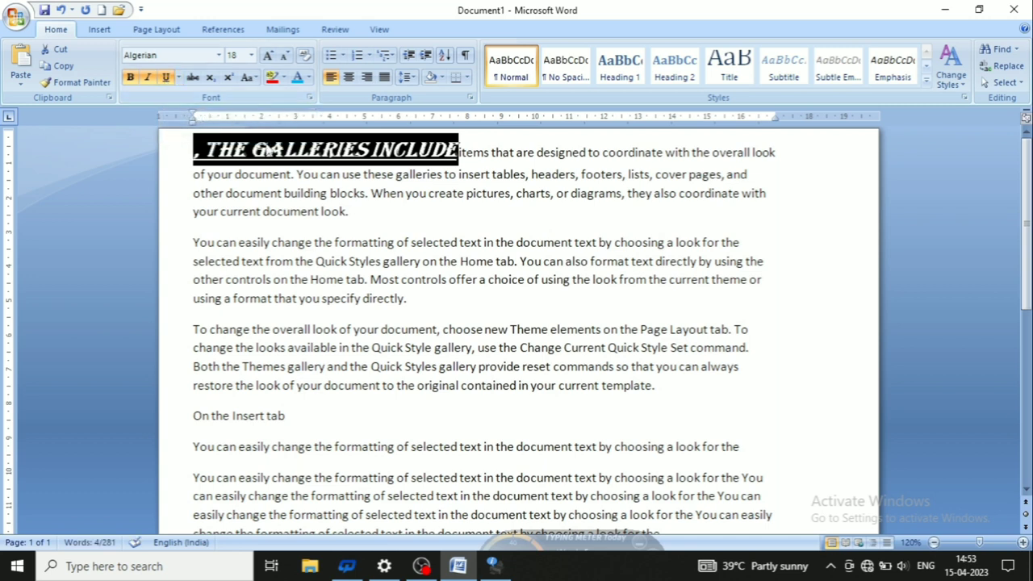
Put the heading on its own line without its comma, and break 'To change the overall' onto its own line.
{"action": "left_click", "coordinate": [462, 155]}
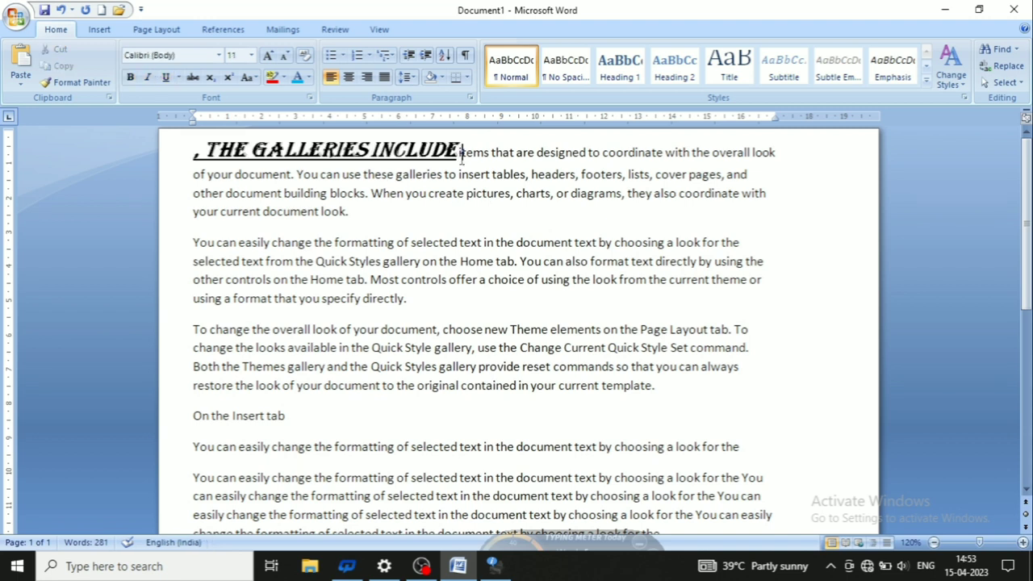
{"action": "left_click", "coordinate": [458, 152]}
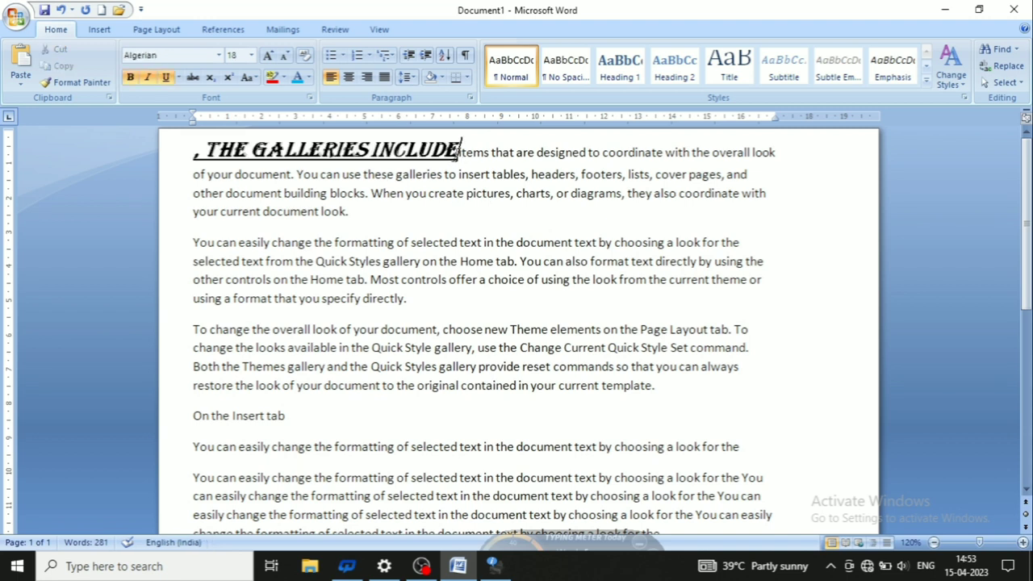
{"action": "key", "text": "Return"}
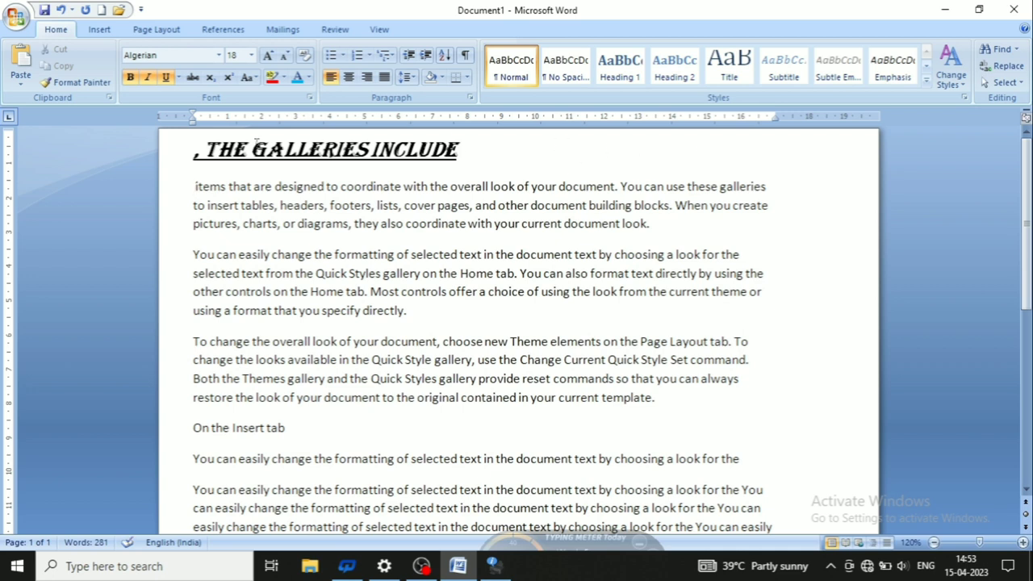
{"action": "key", "text": "ctrl+z"}
{"action": "key", "text": "ctrl+z"}
{"action": "key", "text": "Delete"}
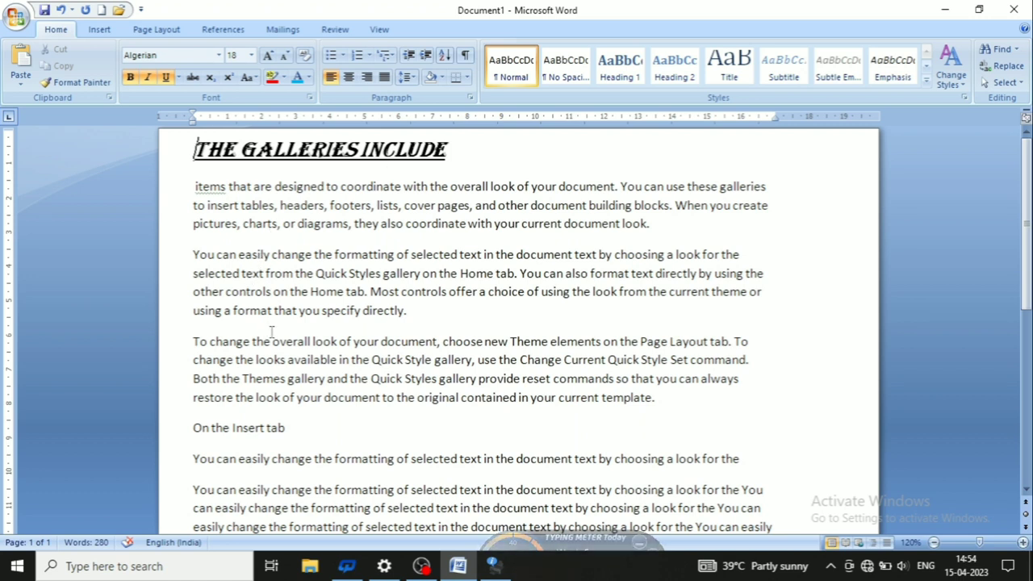
{"action": "left_click", "coordinate": [312, 341]}
{"action": "key", "text": "Return"}
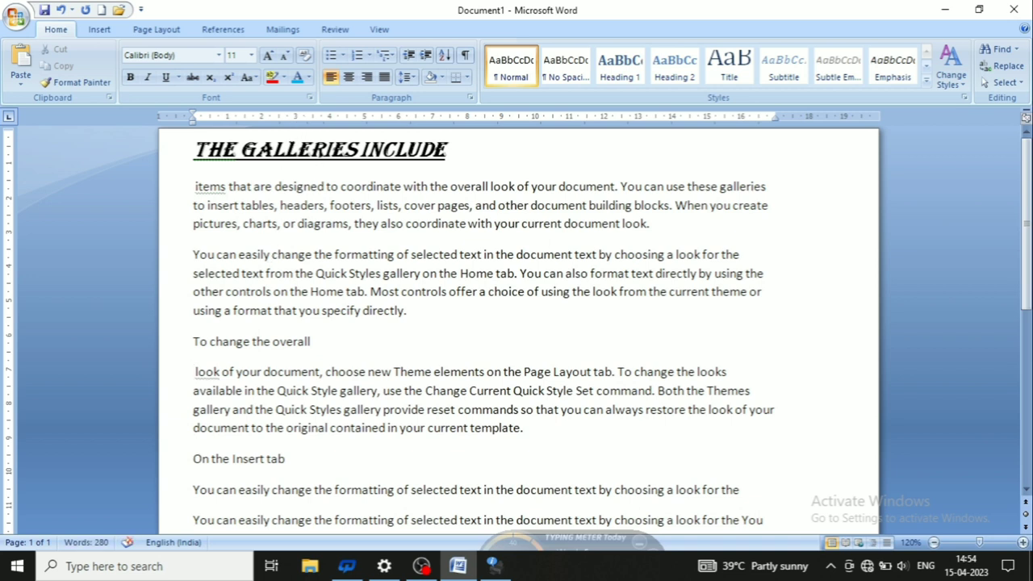
Copy the first heading's formatting onto 'To change the overall' with Format Painter.
{"action": "left_click", "coordinate": [286, 149]}
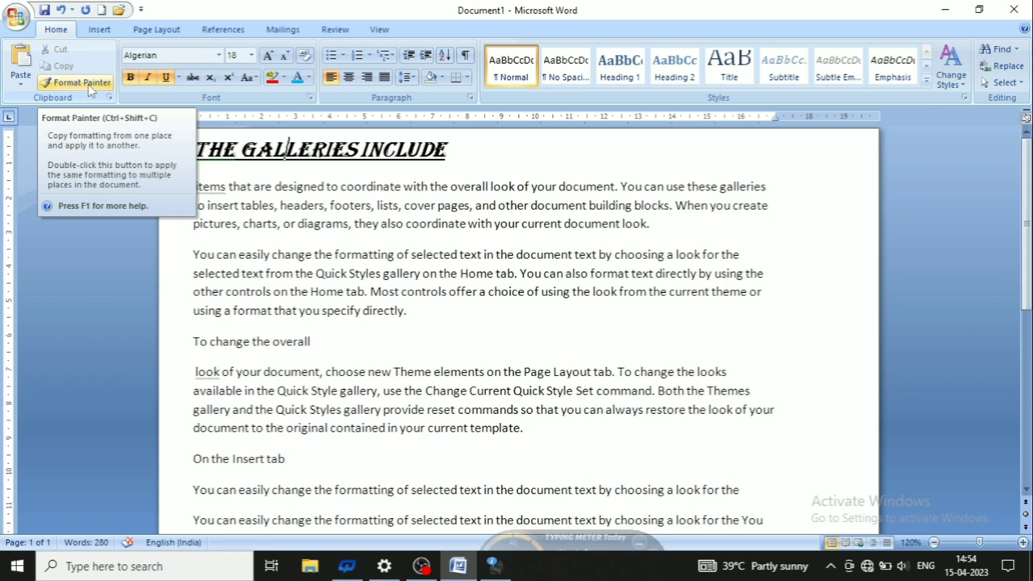
{"action": "left_click", "coordinate": [89, 87]}
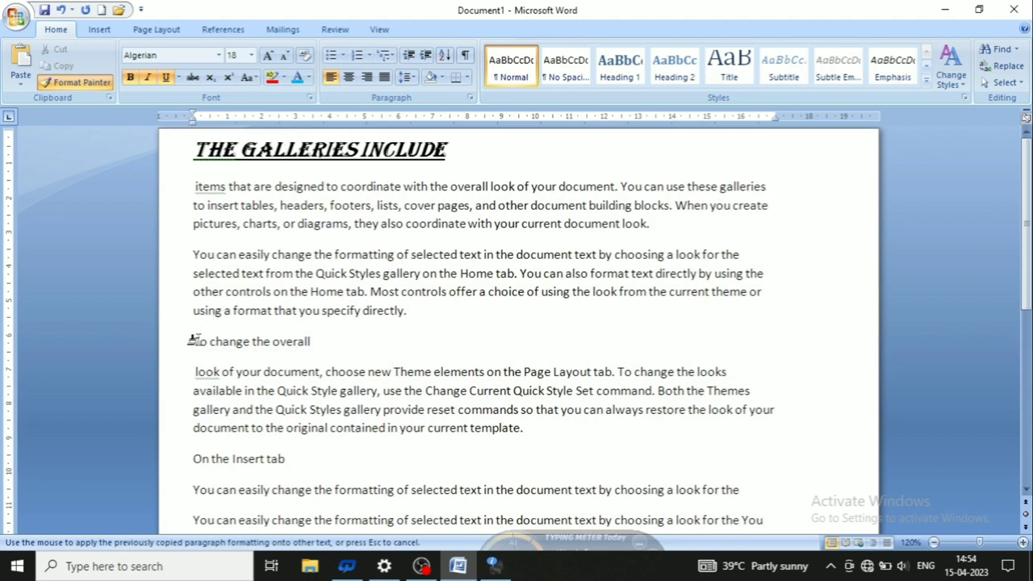
{"action": "left_click_drag", "start_coordinate": [193, 341], "coordinate": [300, 341]}
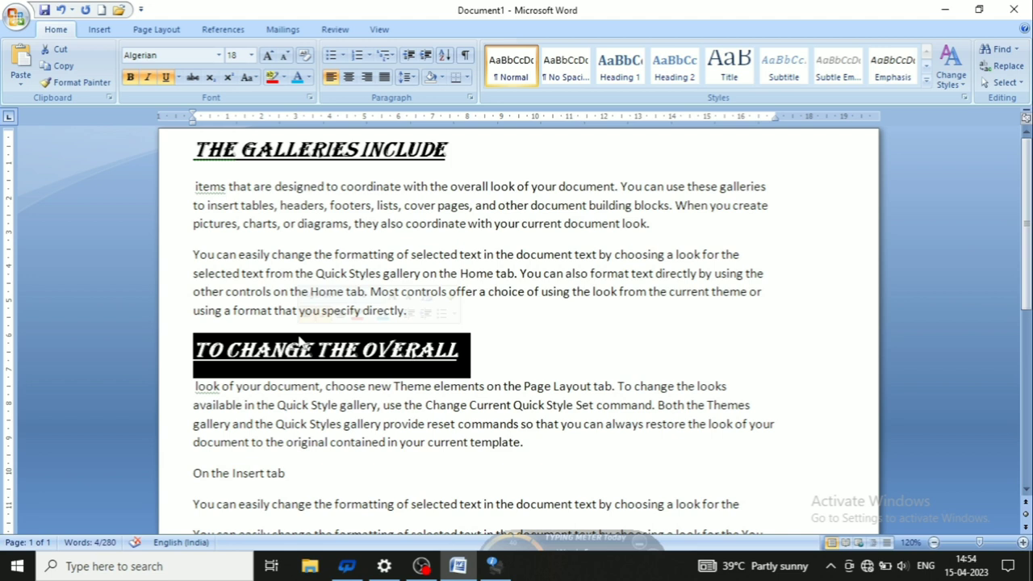
{"action": "left_click", "coordinate": [608, 357]}
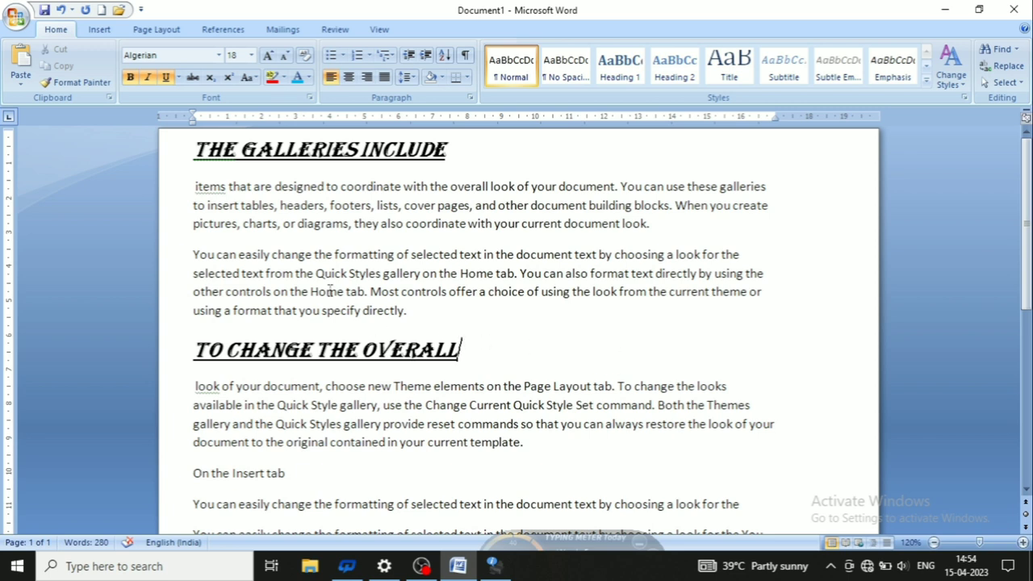
Underline the word 'formatting' with a coloured underline.
{"action": "left_click", "coordinate": [178, 79]}
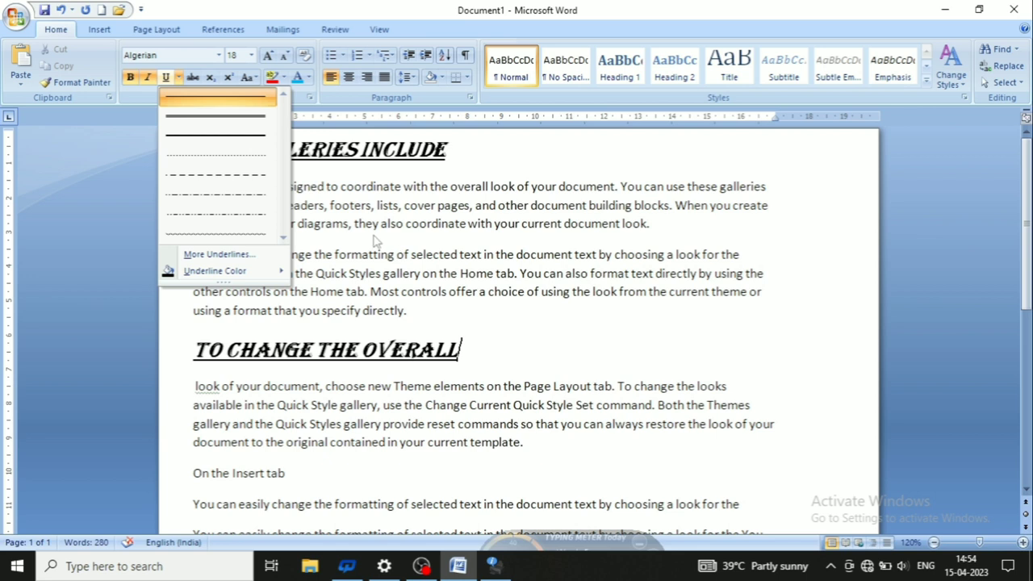
{"action": "left_click", "coordinate": [334, 253]}
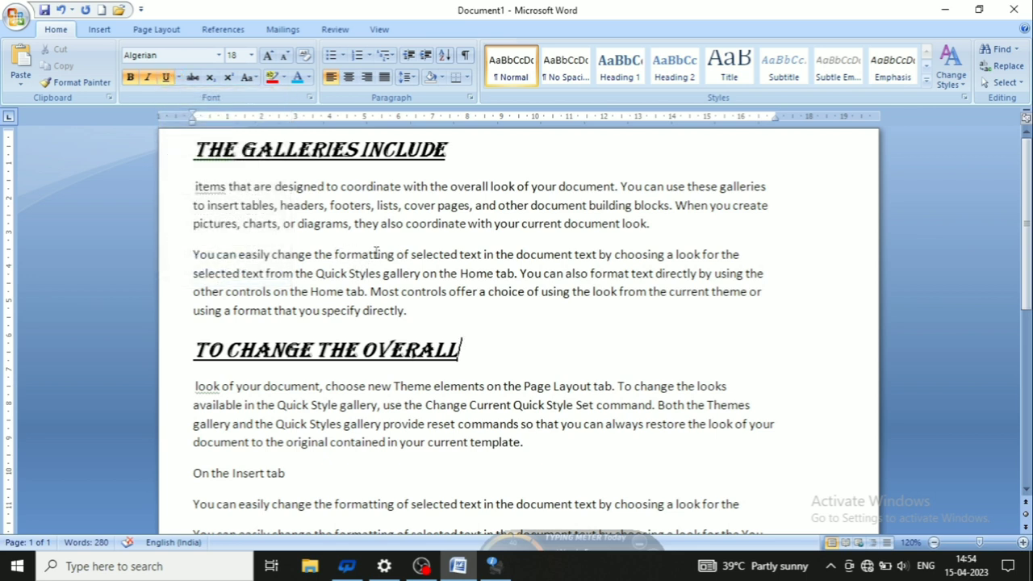
{"action": "left_click", "coordinate": [334, 254]}
{"action": "double_click", "coordinate": [339, 255]}
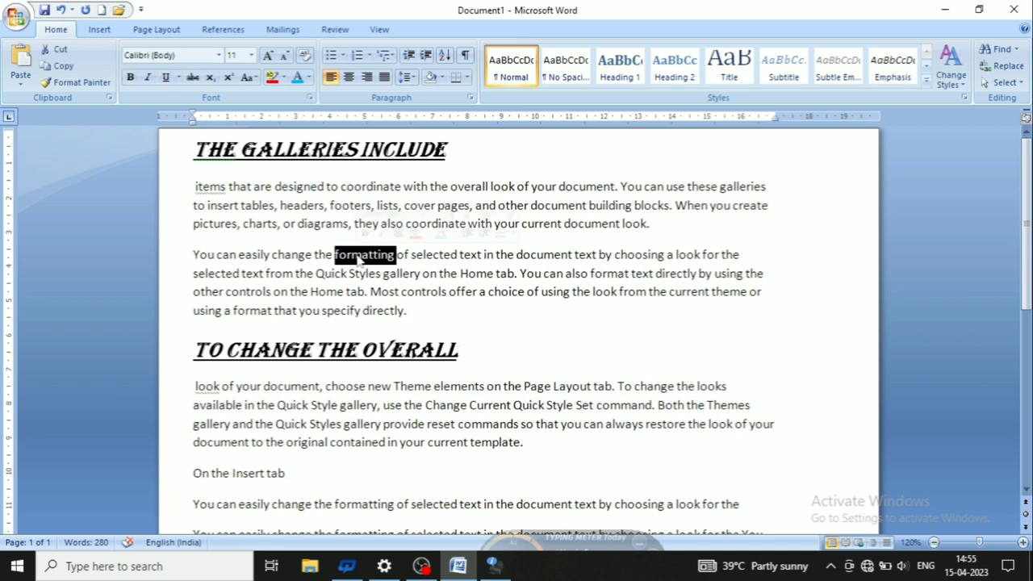
{"action": "left_click", "coordinate": [177, 77]}
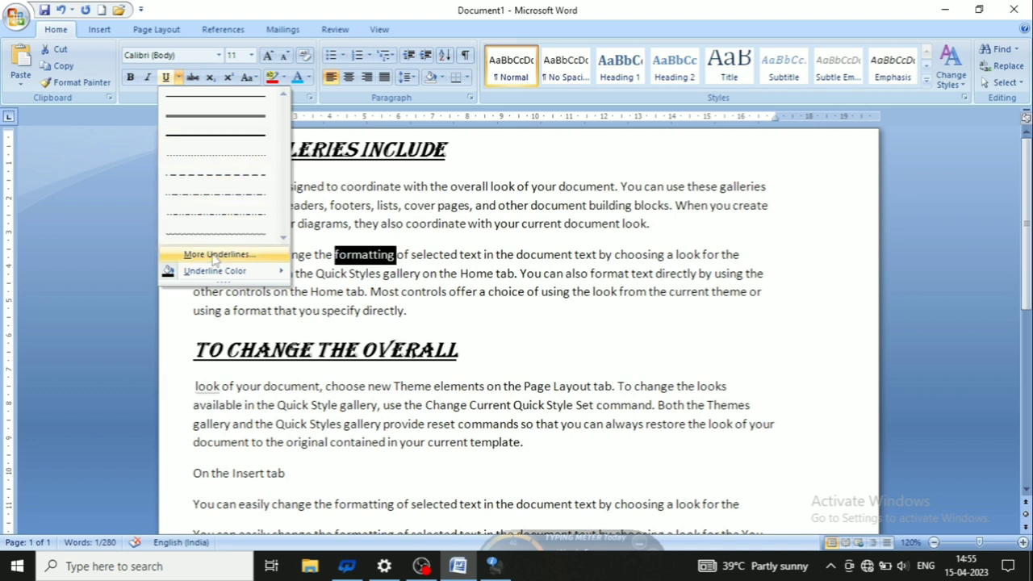
{"action": "mouse_move", "coordinate": [218, 272]}
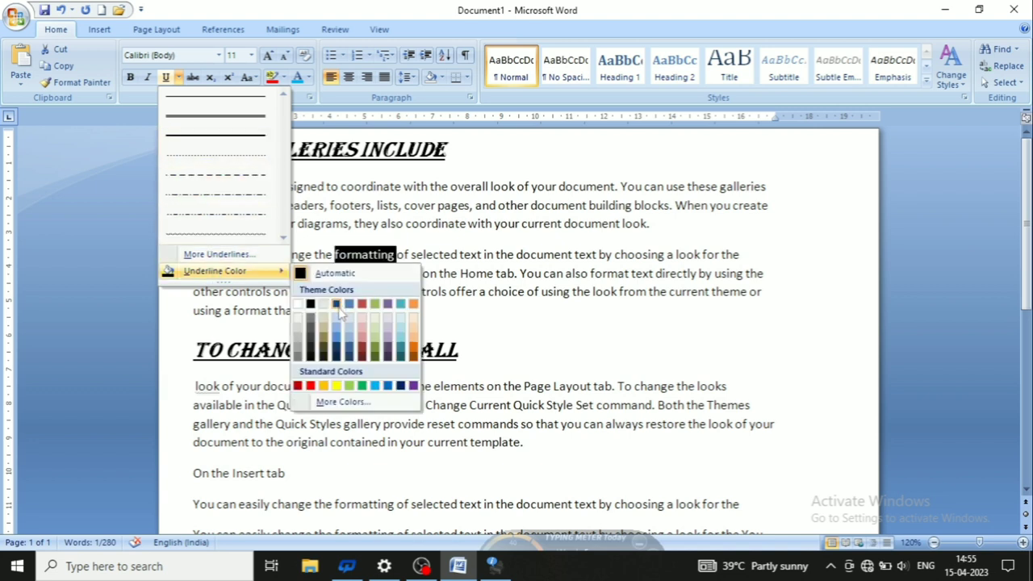
{"action": "left_click", "coordinate": [362, 339]}
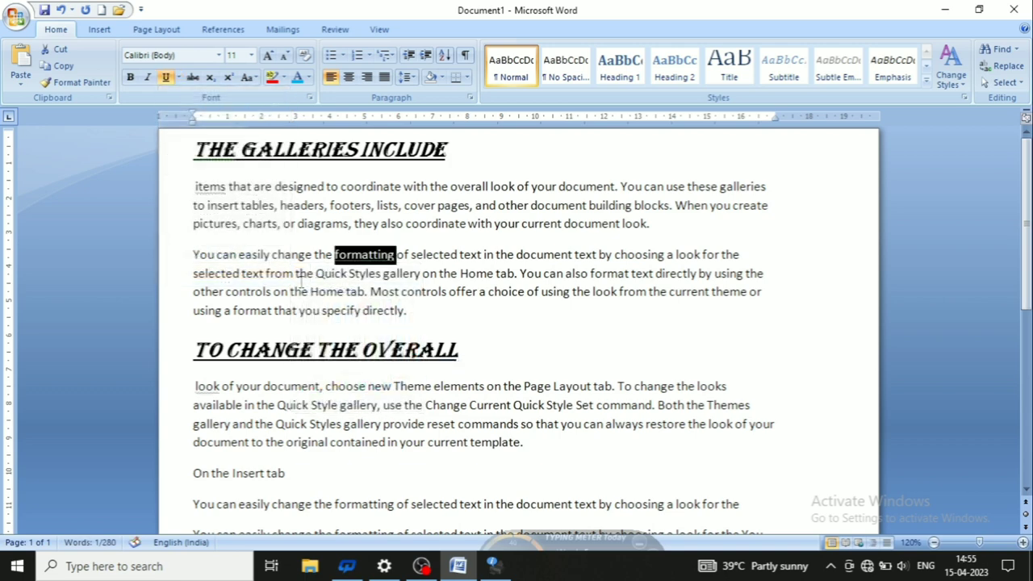
{"action": "left_click", "coordinate": [300, 274]}
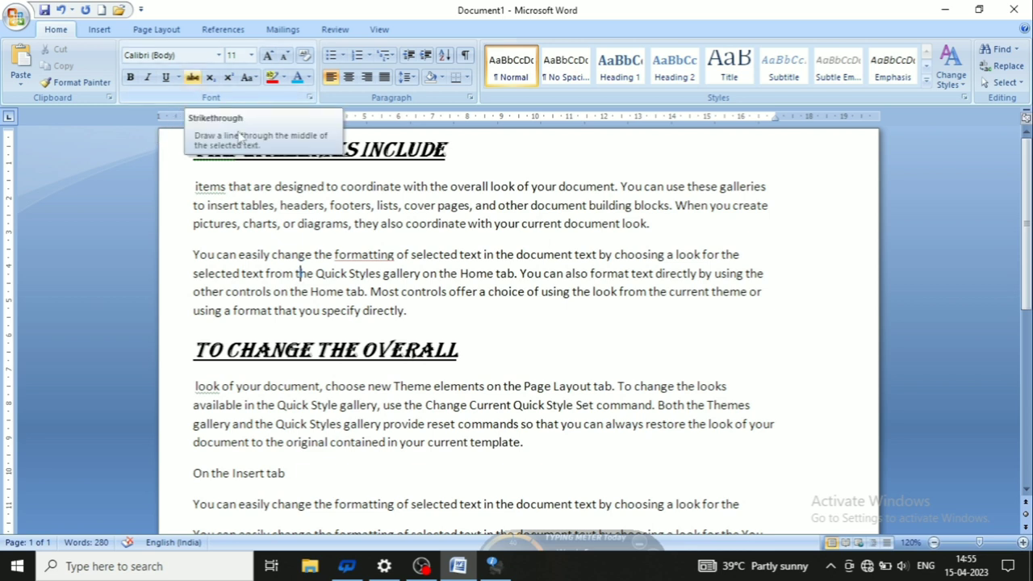
Change the word 'Home' to 'Hame' in that paragraph.
{"action": "left_click", "coordinate": [476, 274]}
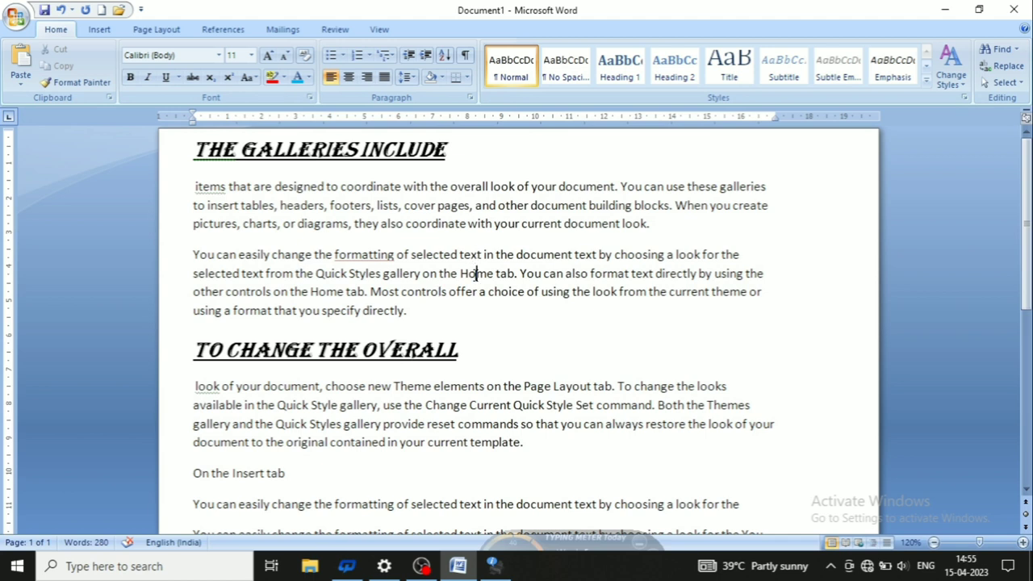
{"action": "key", "text": "BackSpace"}
{"action": "type", "text": "a"}
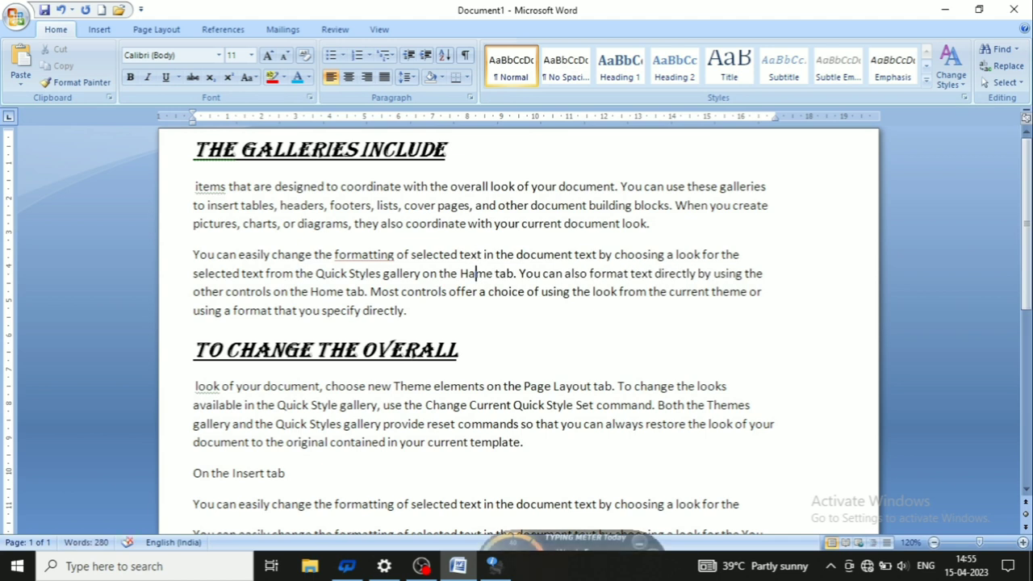
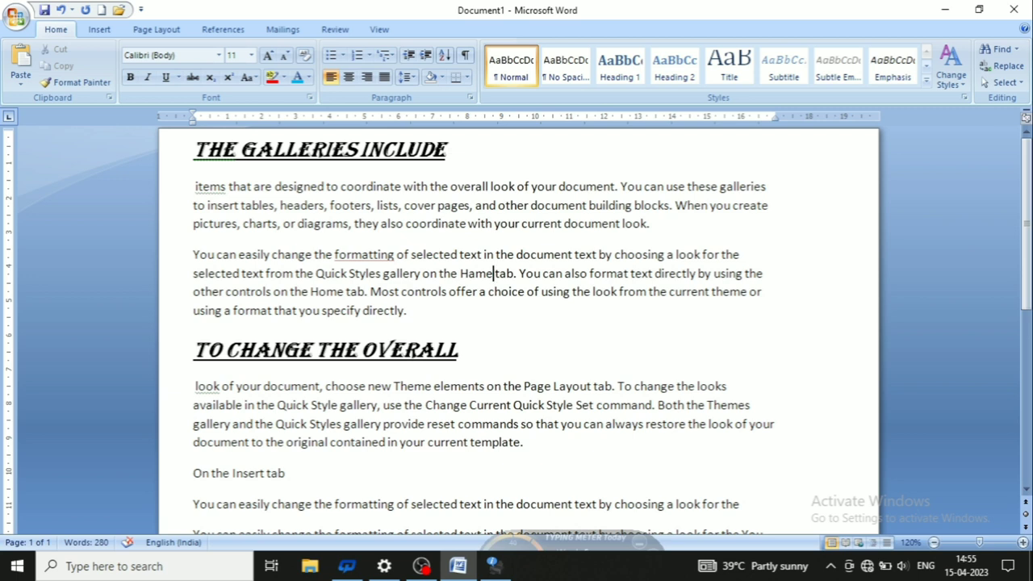
Strike through the word 'Hame'.
{"action": "key", "text": "shift+Left"}
{"action": "key", "text": "shift+Left"}
{"action": "key", "text": "shift+Left"}
{"action": "key", "text": "shift+Left"}
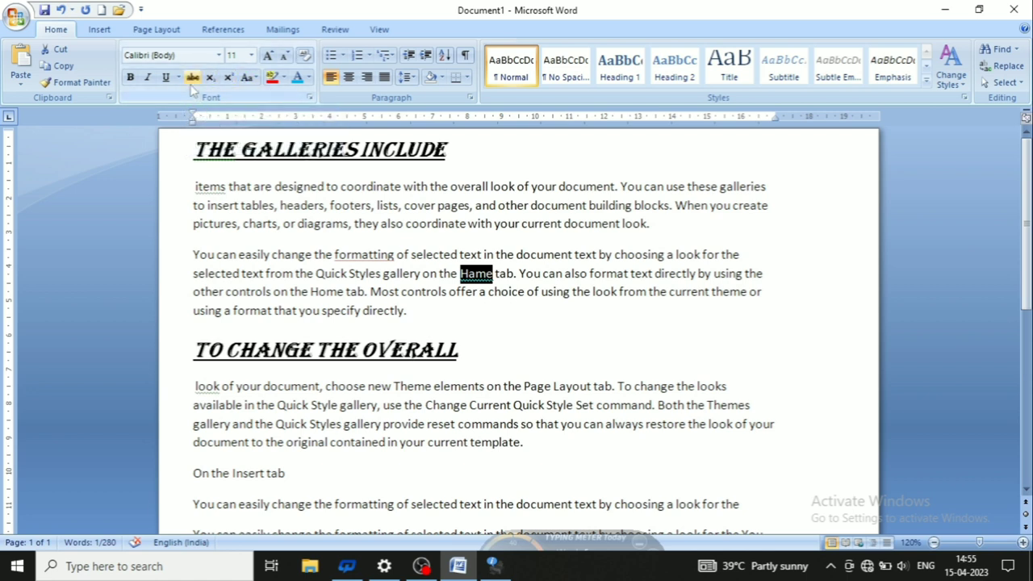
{"action": "left_click", "coordinate": [191, 79]}
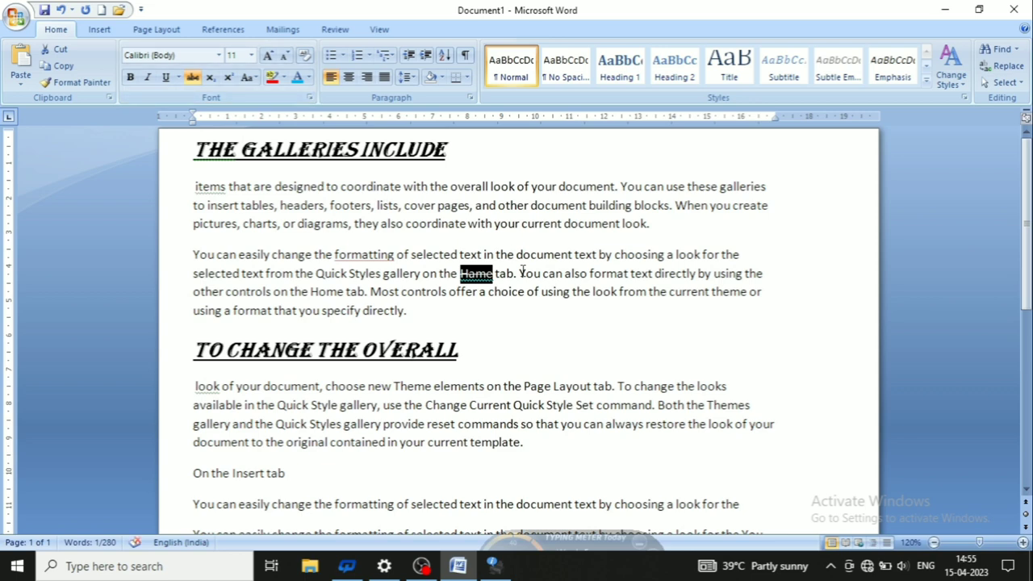
{"action": "left_click", "coordinate": [586, 331]}
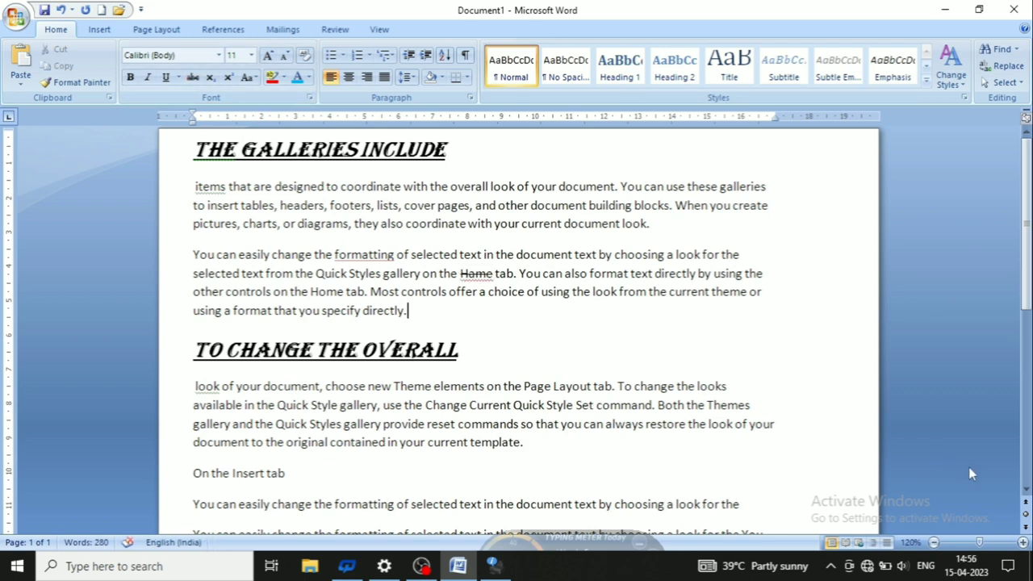
At 140% zoom, insert an empty line after the paragraph ending in 'directly.'.
{"action": "left_click", "coordinate": [1023, 542]}
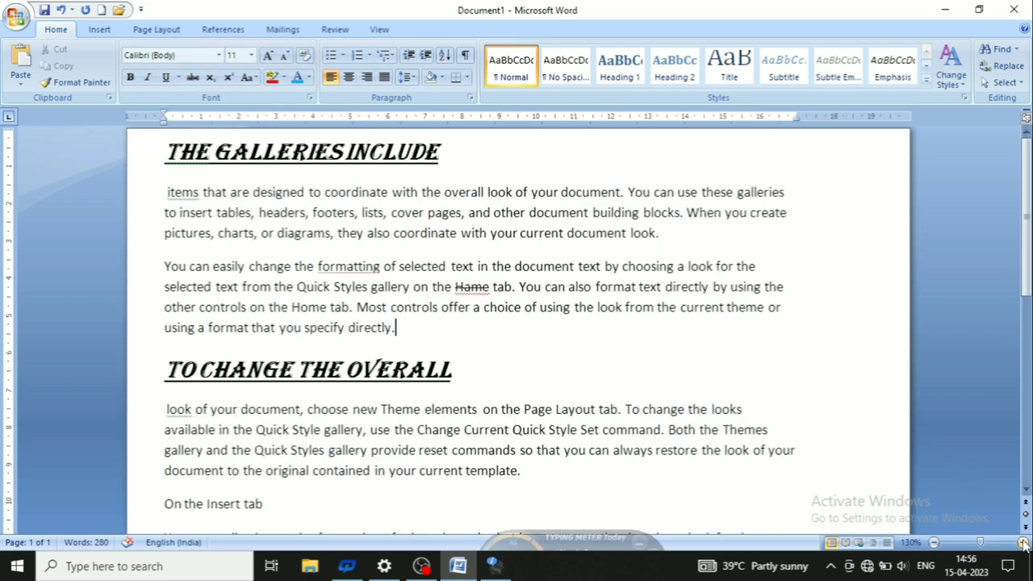
{"action": "left_click", "coordinate": [1022, 542]}
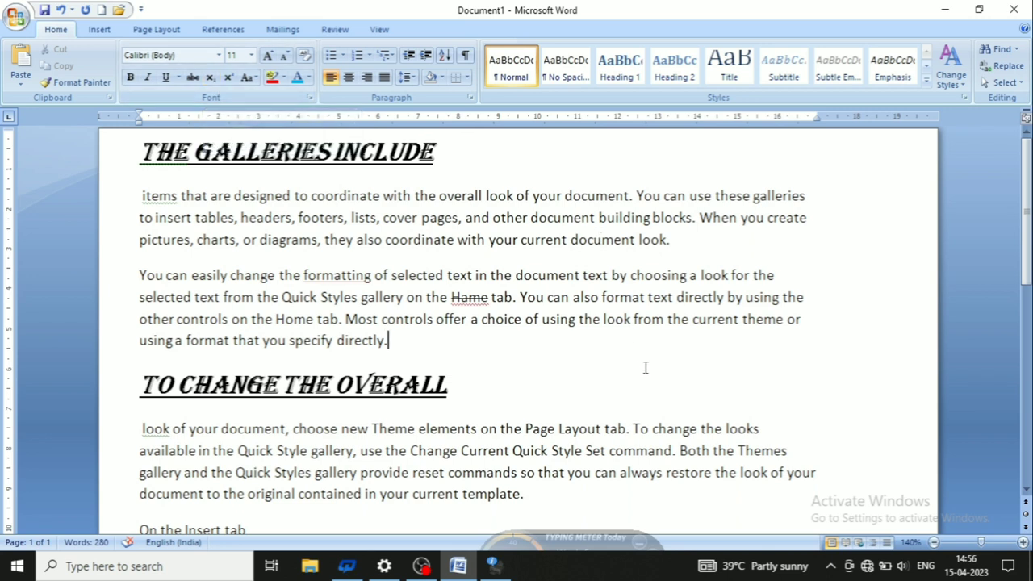
{"action": "key", "text": "Return"}
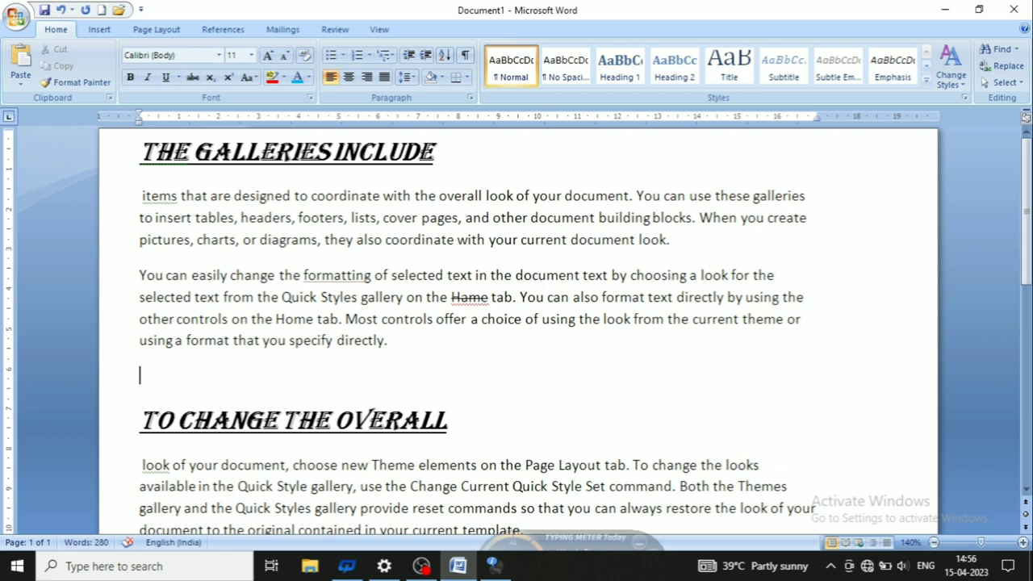
Type H2O on the blank line and enlarge it to 26 pt.
{"action": "type", "text": "H"}
{"action": "type", "text": "2"}
{"action": "type", "text": "O"}
{"action": "left_click", "coordinate": [530, 368]}
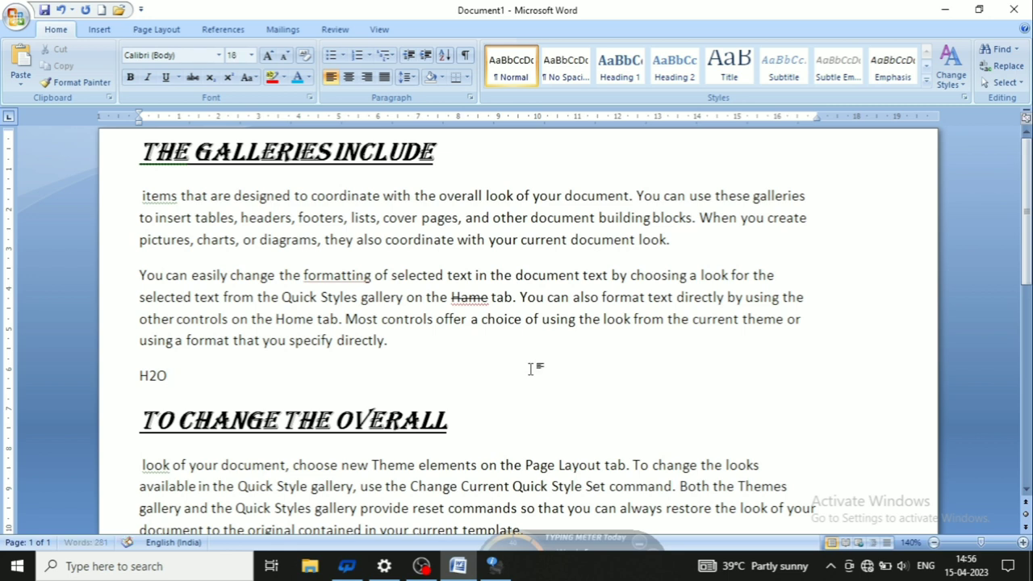
{"action": "key", "text": "ctrl+shift+period"}
{"action": "key", "text": "ctrl+shift+period"}
{"action": "key", "text": "ctrl+shift+period"}
{"action": "type", "text": ">"}
{"action": "key", "text": "BackSpace"}
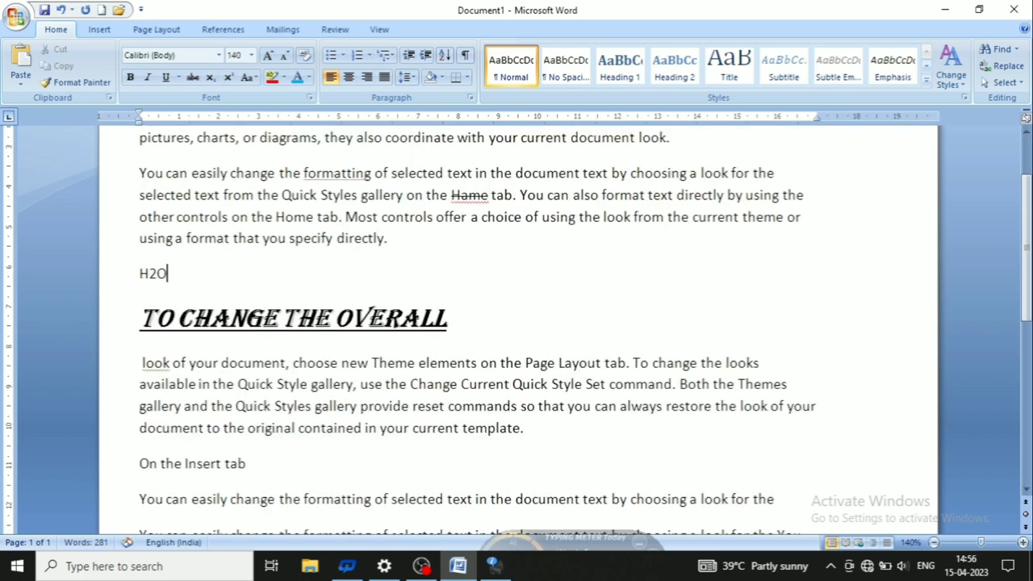
{"action": "key", "text": "Left"}
{"action": "key", "text": "Left"}
{"action": "key", "text": "Left"}
{"action": "key", "text": "shift+Right"}
{"action": "key", "text": "shift+Right"}
{"action": "key", "text": "shift+Right"}
{"action": "key", "text": "shift+Right"}
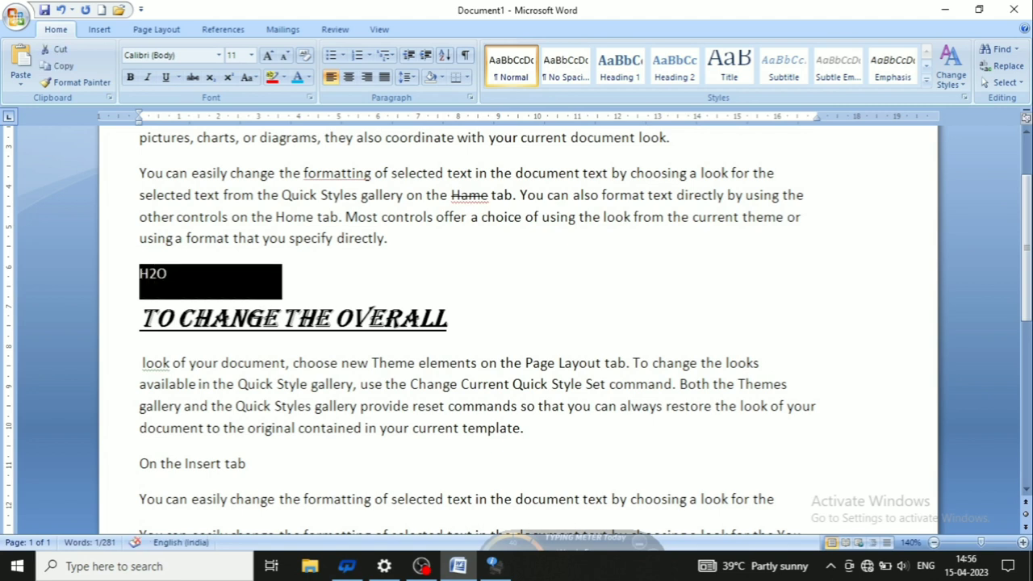
{"action": "key", "text": "ctrl+shift+period"}
{"action": "key", "text": "ctrl+shift+period"}
{"action": "key", "text": "ctrl+shift+period"}
{"action": "key", "text": "ctrl+shift+period"}
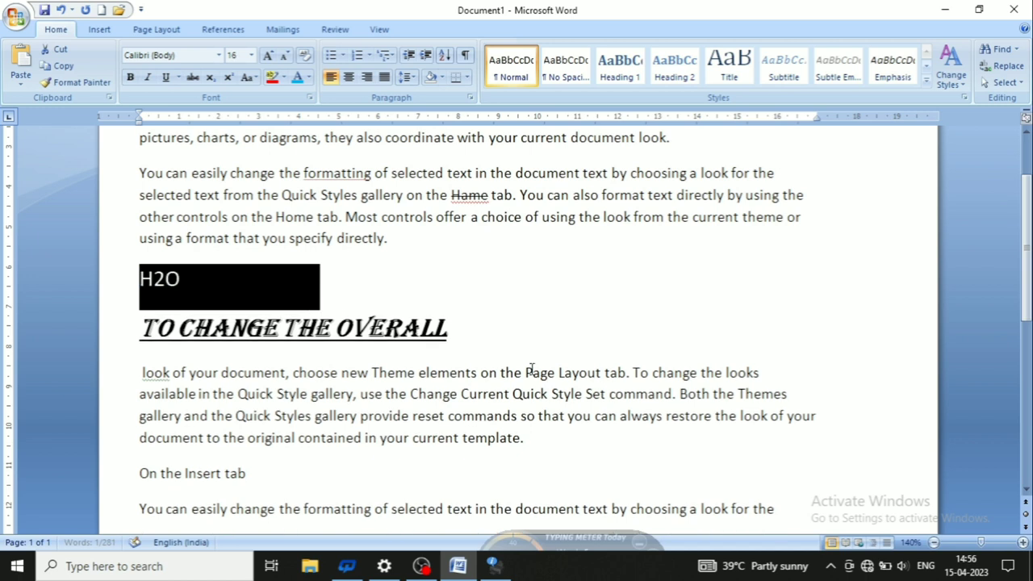
{"action": "key", "text": "ctrl+shift+period"}
{"action": "key", "text": "ctrl+shift+period"}
{"action": "key", "text": "ctrl+shift+period"}
{"action": "key", "text": "ctrl+shift+period"}
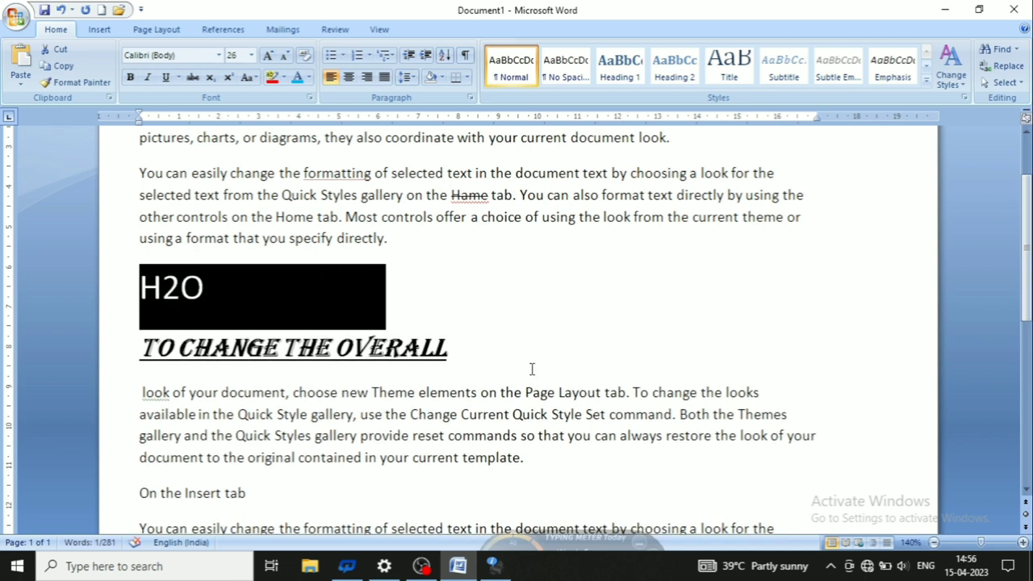
Make the 2 in H2O a subscript.
{"action": "key", "text": "Left"}
{"action": "key", "text": "Right"}
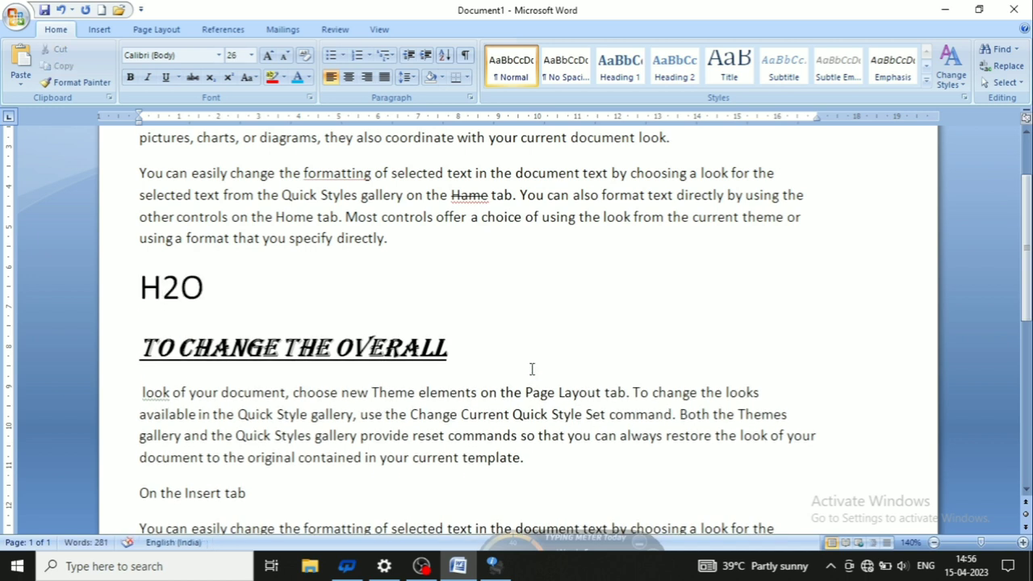
{"action": "key", "text": "shift+Right"}
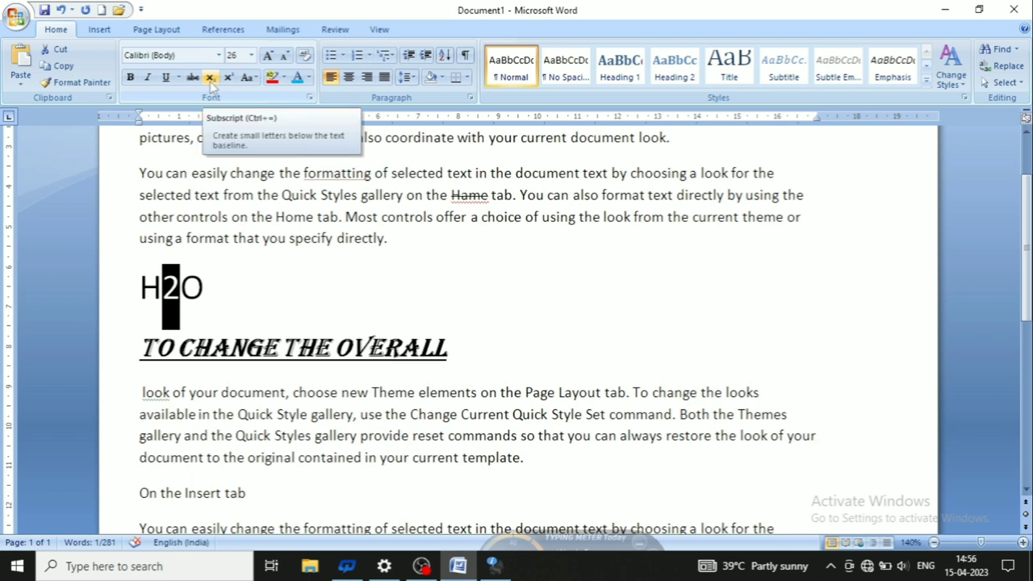
{"action": "left_click", "coordinate": [210, 78]}
{"action": "left_click", "coordinate": [290, 314]}
{"action": "scroll", "coordinate": [290, 307], "scroll_direction": "up", "scroll_amount": 2}
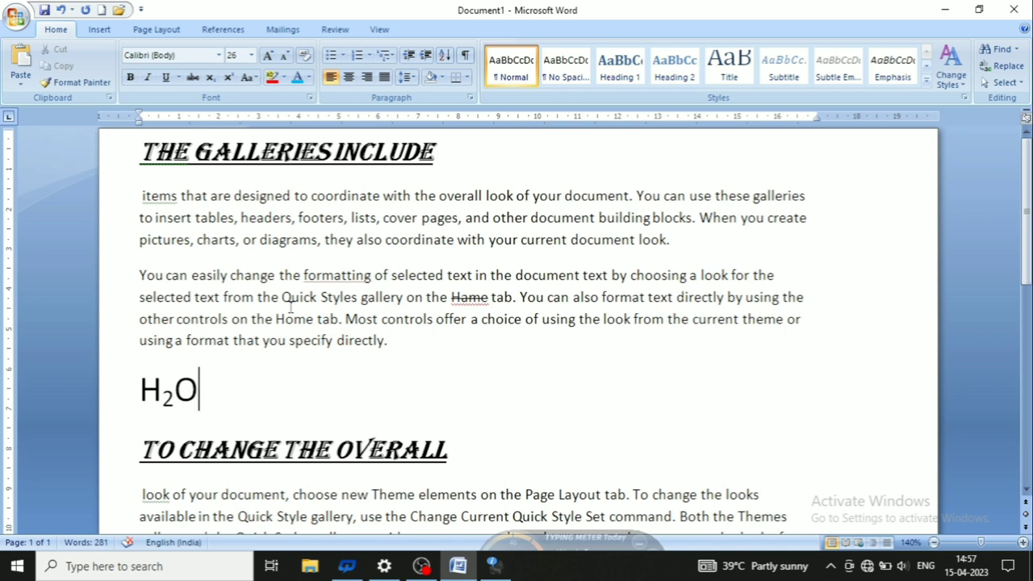
Start a new line below H₂O, removing an accidental page break.
{"action": "key", "text": "ctrl+Return"}
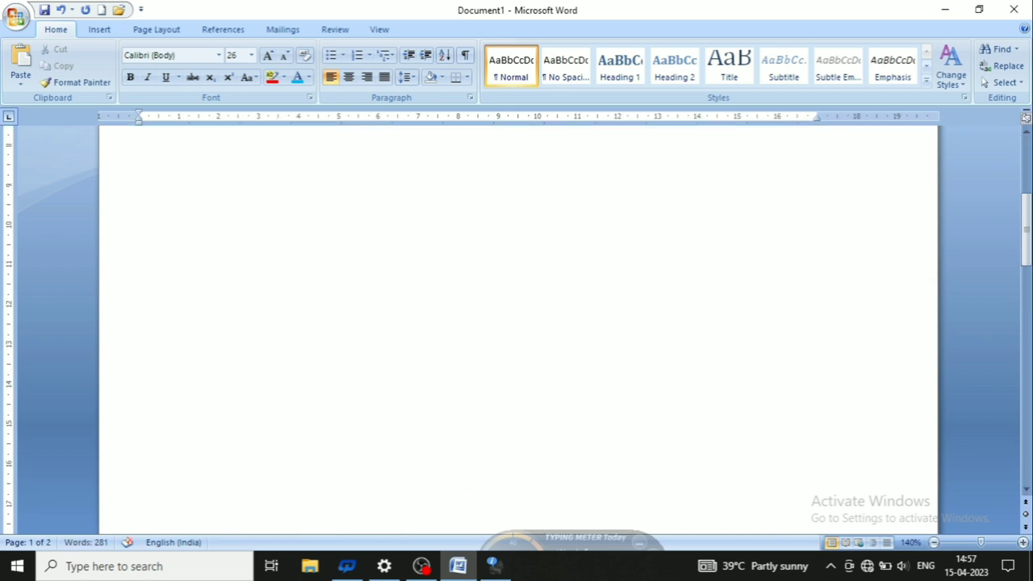
{"action": "key", "text": "BackSpace"}
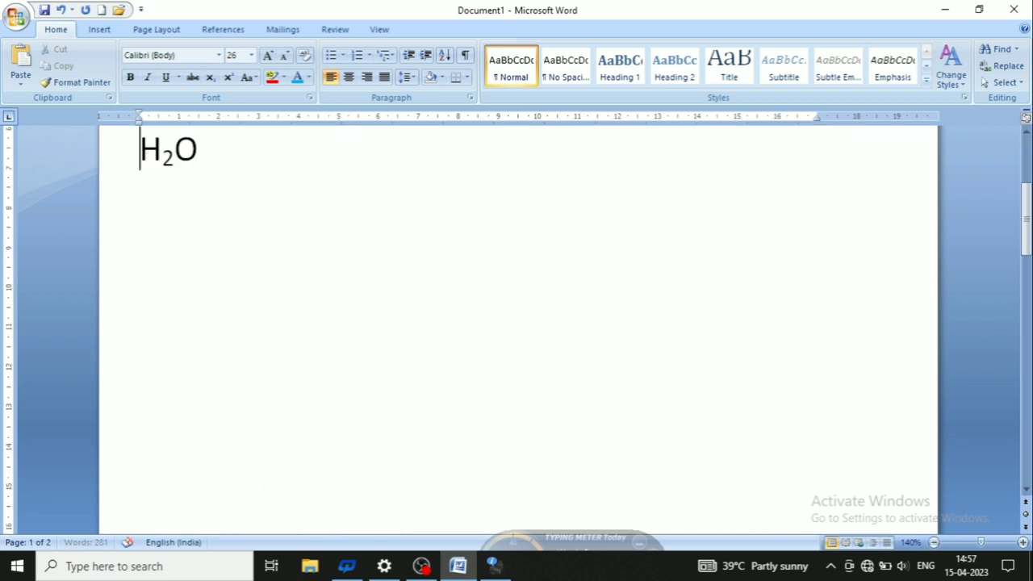
{"action": "key", "text": "Up"}
{"action": "key", "text": "Up"}
{"action": "key", "text": "Up"}
{"action": "key", "text": "Up"}
{"action": "key", "text": "Up"}
{"action": "key", "text": "Down"}
{"action": "key", "text": "Down"}
{"action": "key", "text": "Down"}
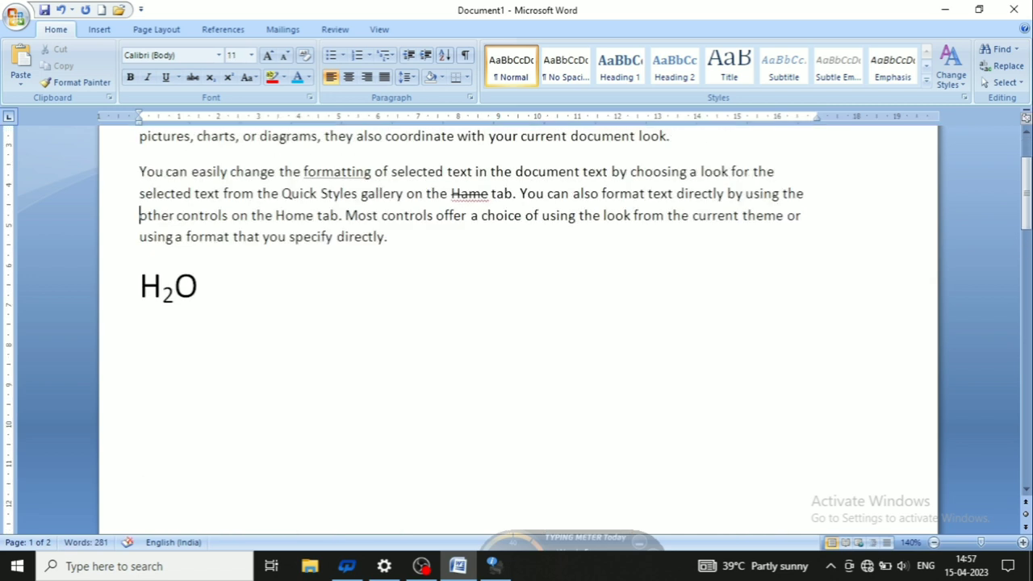
{"action": "key", "text": "Down"}
{"action": "key", "text": "Down"}
{"action": "key", "text": "Down"}
{"action": "key", "text": "Up"}
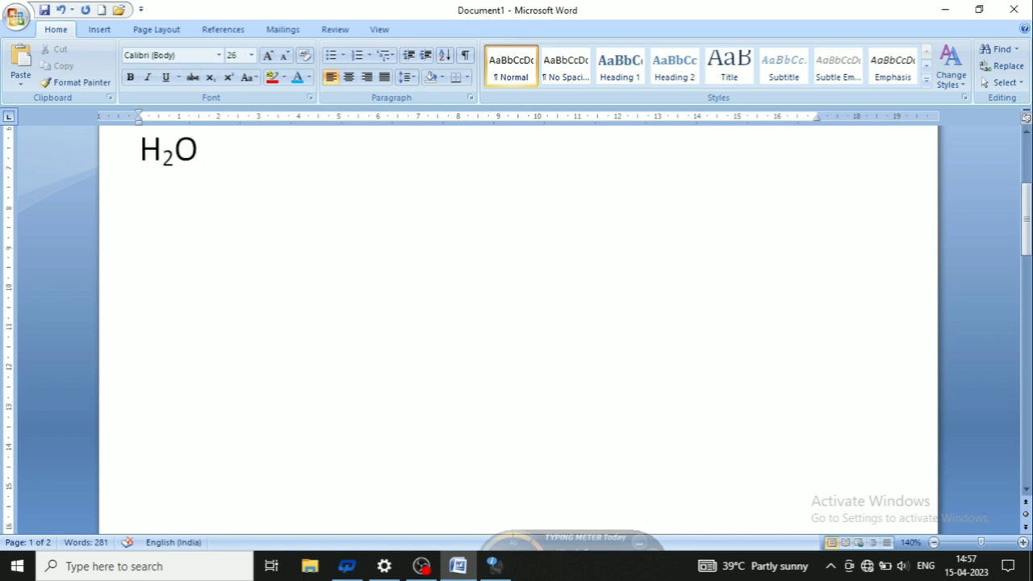
{"action": "key", "text": "Right"}
{"action": "key", "text": "Right"}
{"action": "key", "text": "Right"}
{"action": "key", "text": "Return"}
Write 2² with the second 2 superscripted, then a new line reading 10th.
{"action": "type", "text": "22"}
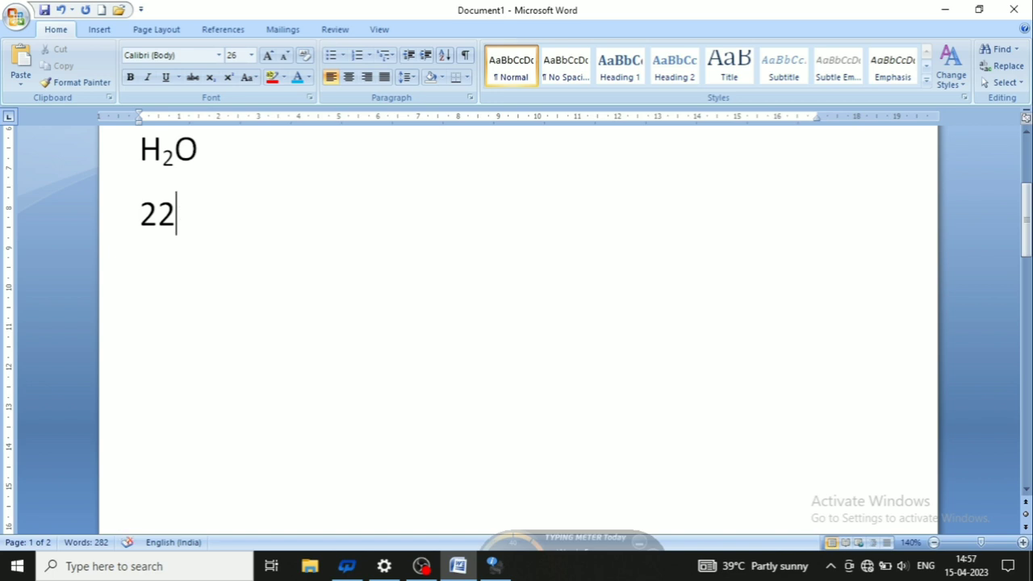
{"action": "key", "text": "shift+Left"}
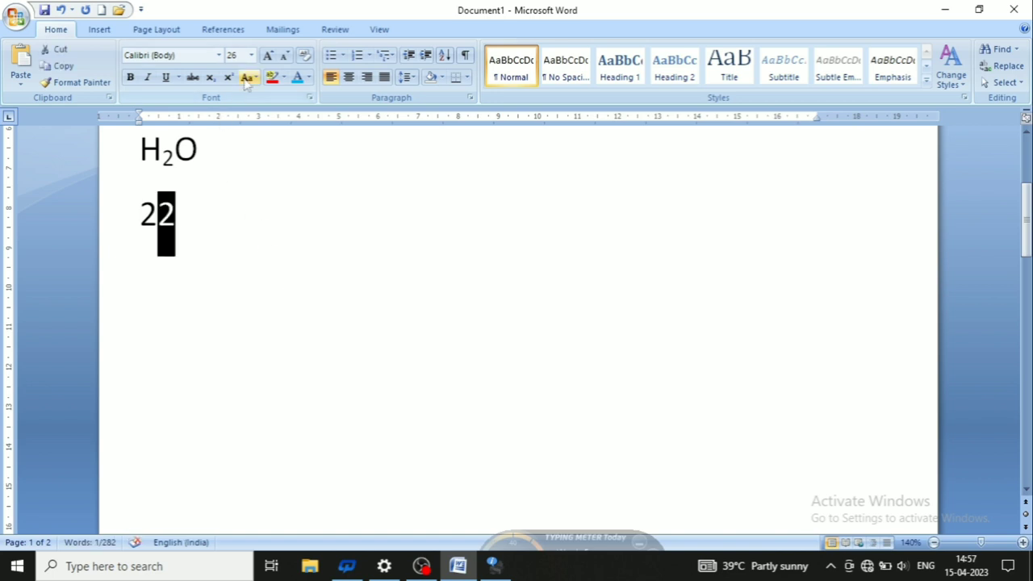
{"action": "left_click", "coordinate": [231, 80]}
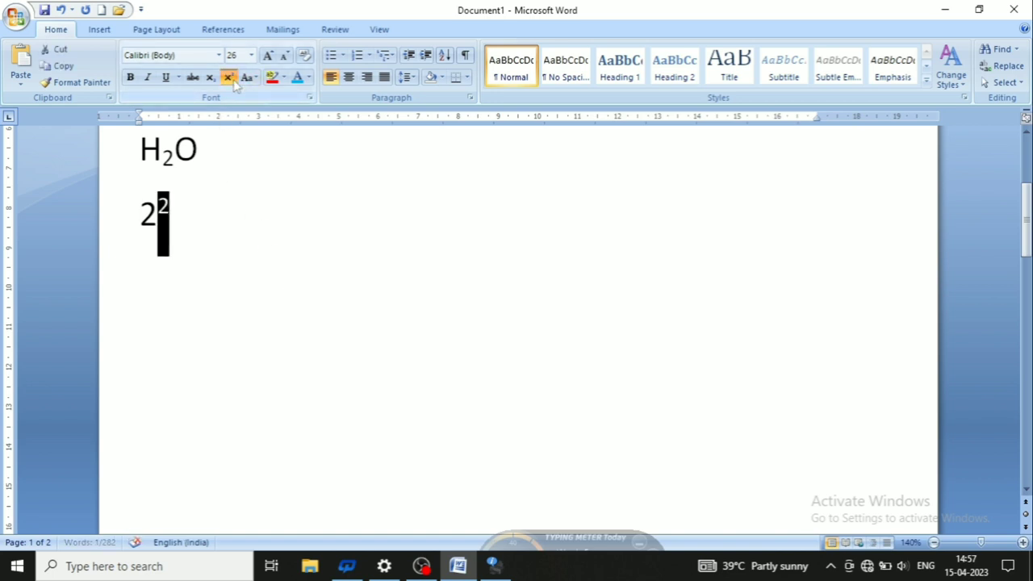
{"action": "left_click", "coordinate": [265, 218]}
{"action": "key", "text": "Return"}
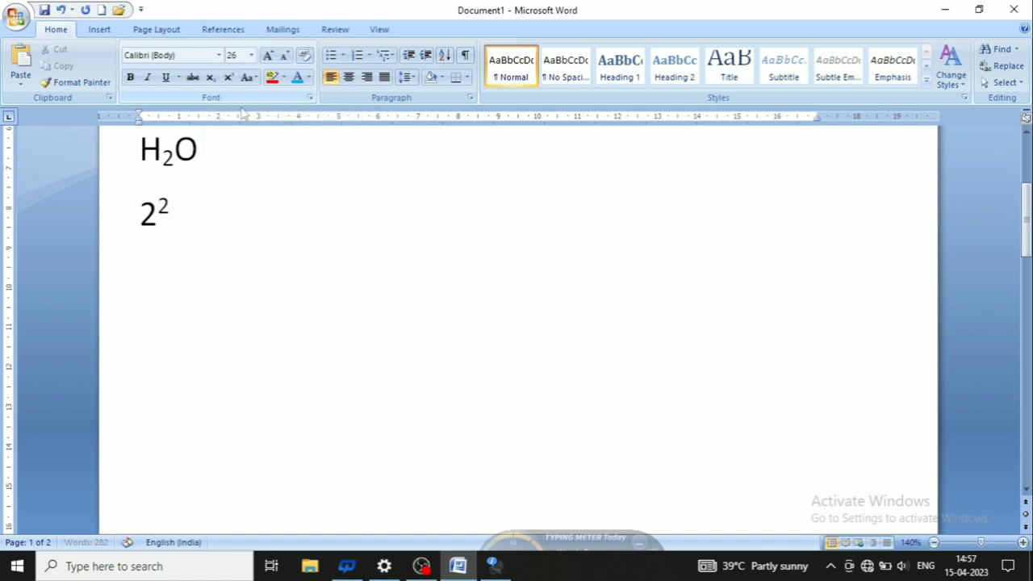
{"action": "type", "text": "10"}
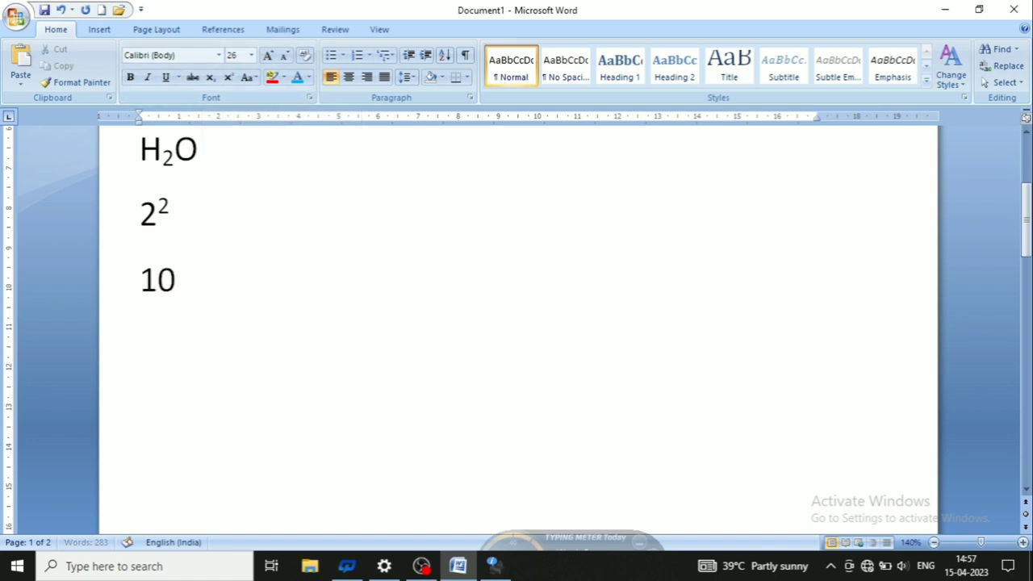
{"action": "type", "text": "th"}
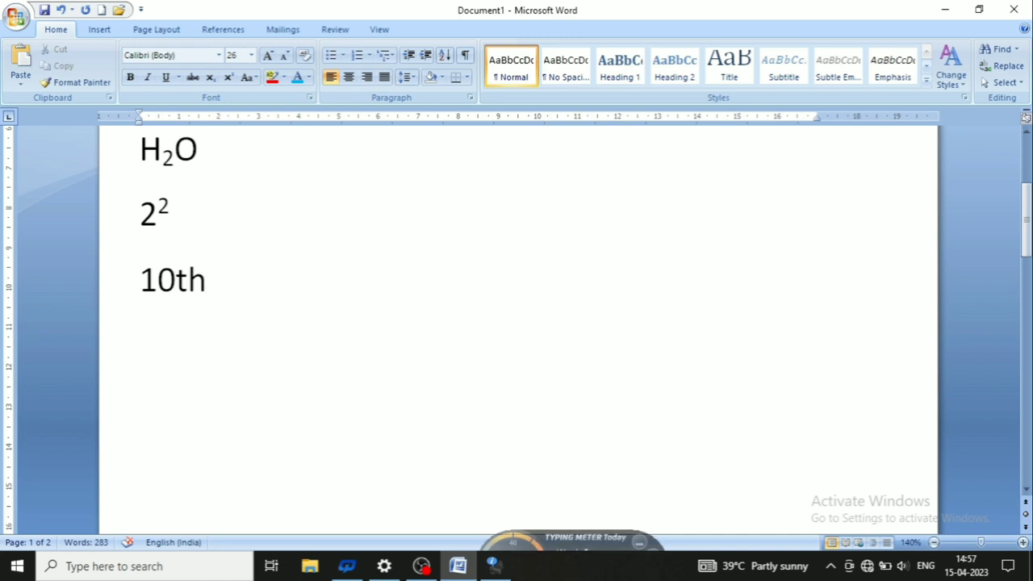
Raise the 'th' of 10th to superscript.
{"action": "key", "text": "shift+Left"}
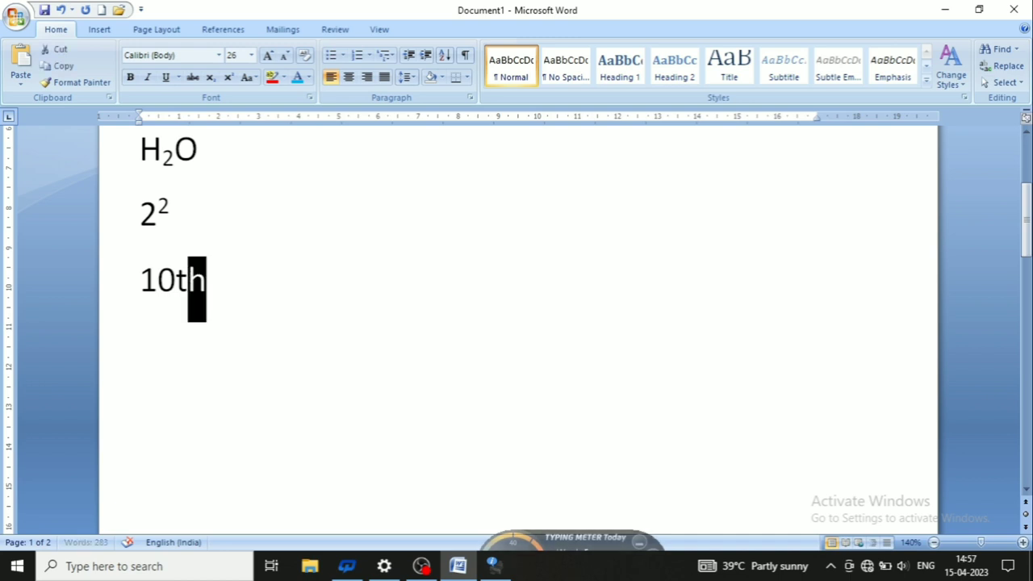
{"action": "key", "text": "shift+Left"}
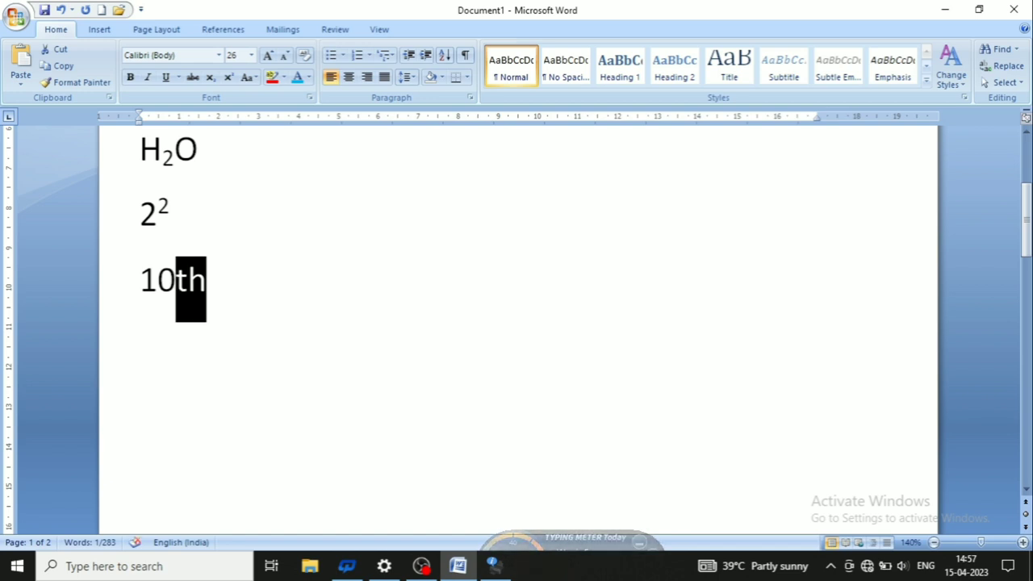
{"action": "left_click", "coordinate": [229, 77]}
{"action": "left_click", "coordinate": [295, 274]}
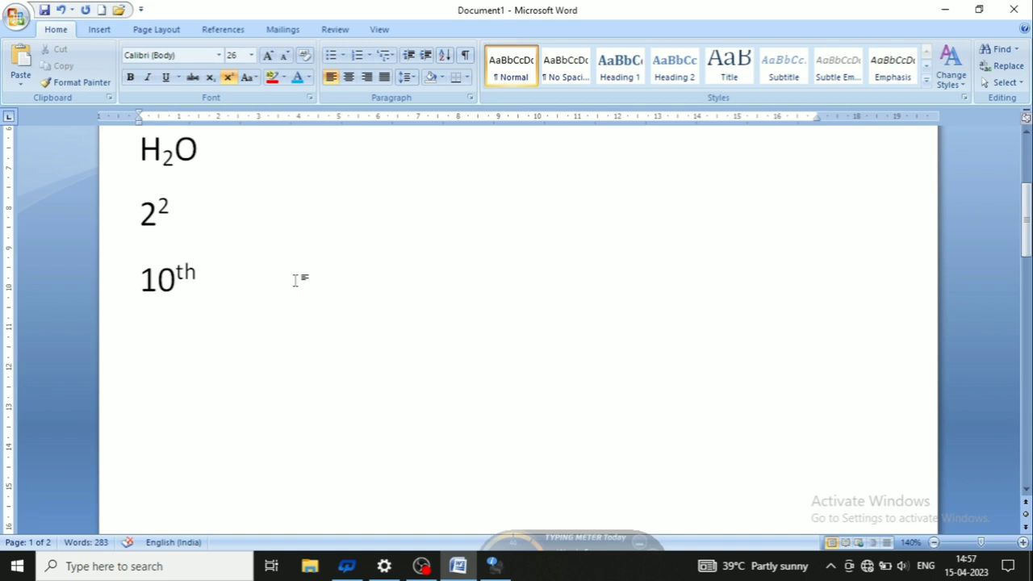
{"action": "scroll", "coordinate": [287, 260], "scroll_direction": "up", "scroll_amount": 5}
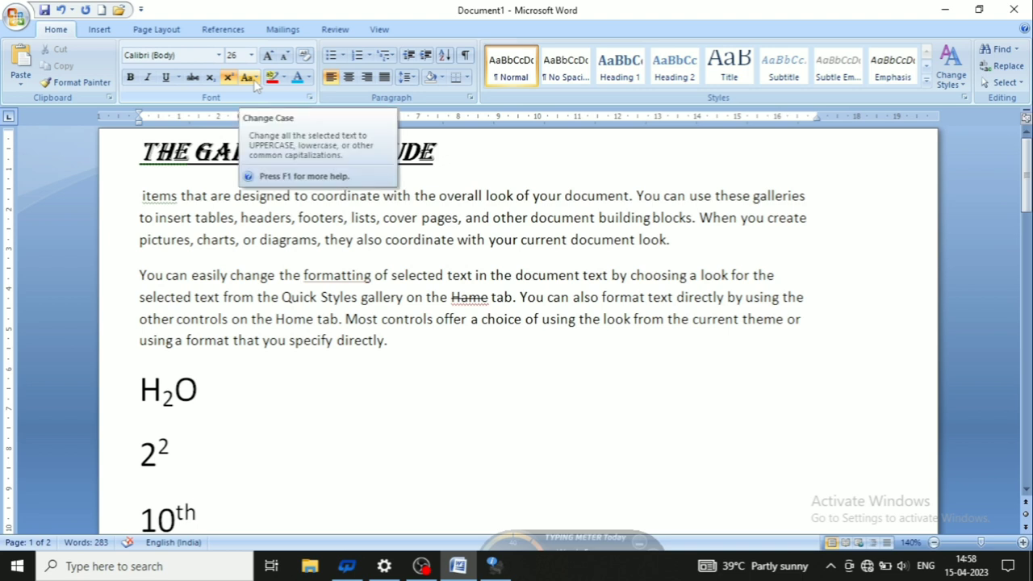
Change the capital Y of 'You' to a lowercase y.
{"action": "left_click", "coordinate": [164, 276]}
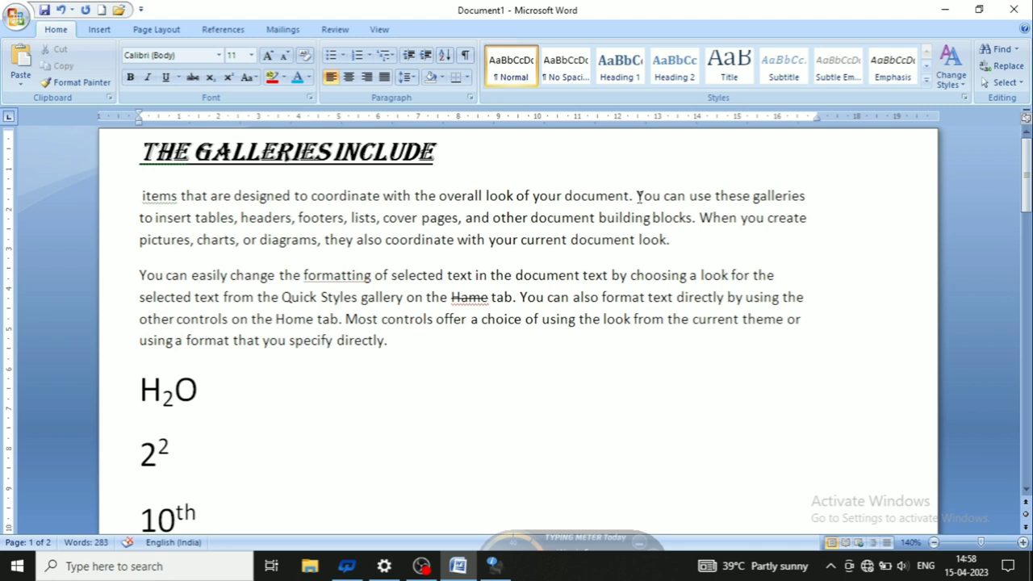
{"action": "left_click", "coordinate": [645, 202]}
{"action": "key", "text": "BackSpace"}
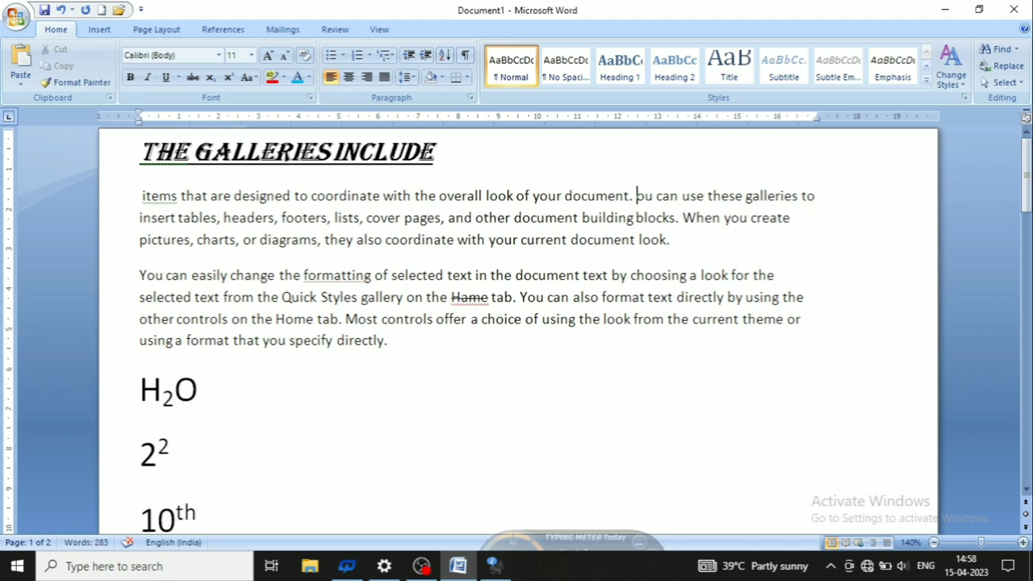
{"action": "type", "text": "y"}
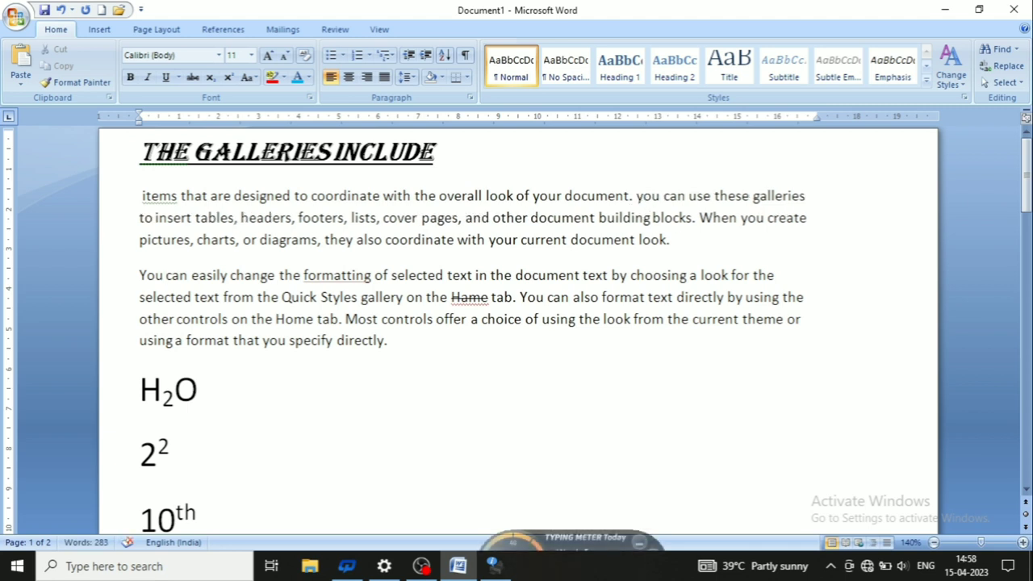
{"action": "left_click", "coordinate": [646, 217]}
Apply Sentence case to both body paragraphs.
{"action": "mouse_move", "coordinate": [143, 196]}
{"action": "left_mouse_down"}
{"action": "mouse_move", "coordinate": [349, 357]}
{"action": "mouse_move", "coordinate": [386, 343]}
{"action": "left_mouse_up"}
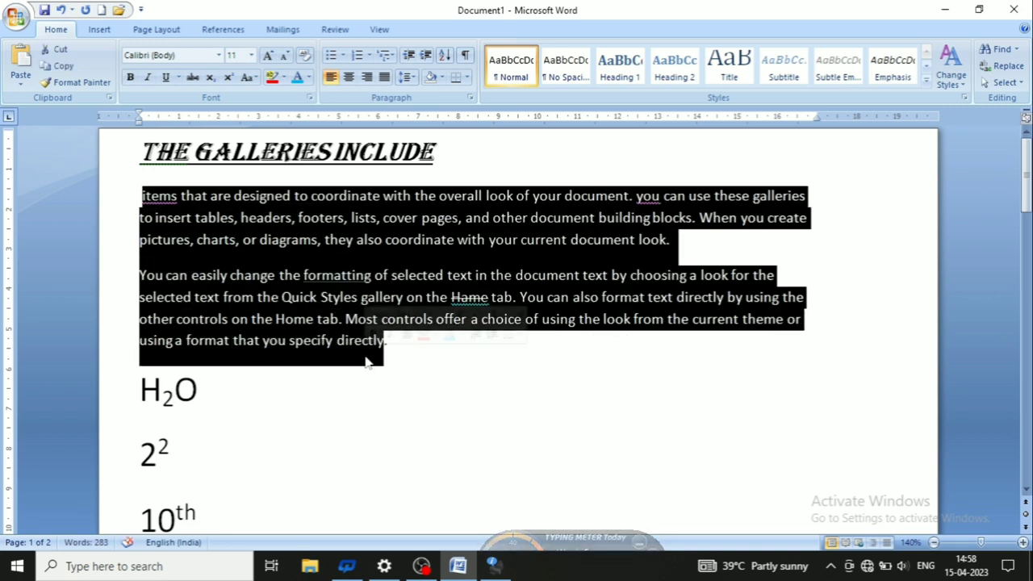
{"action": "left_click", "coordinate": [256, 80]}
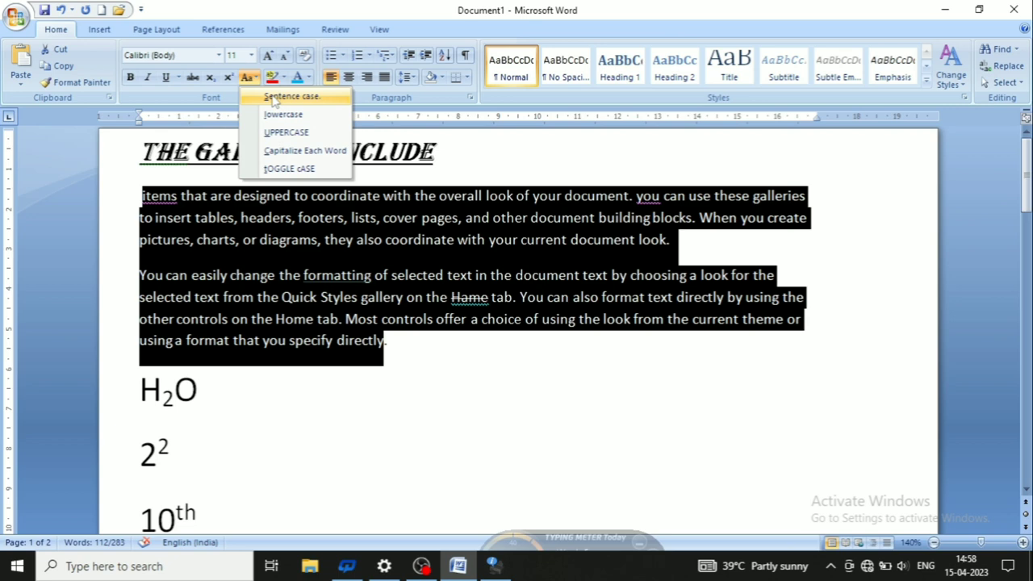
{"action": "left_click", "coordinate": [291, 96]}
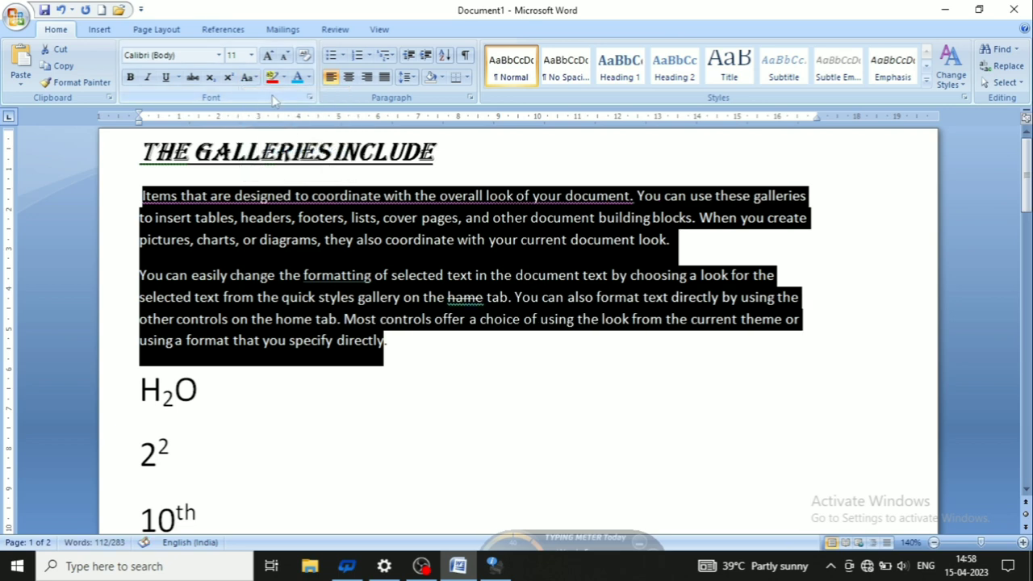
{"action": "left_click", "coordinate": [321, 240]}
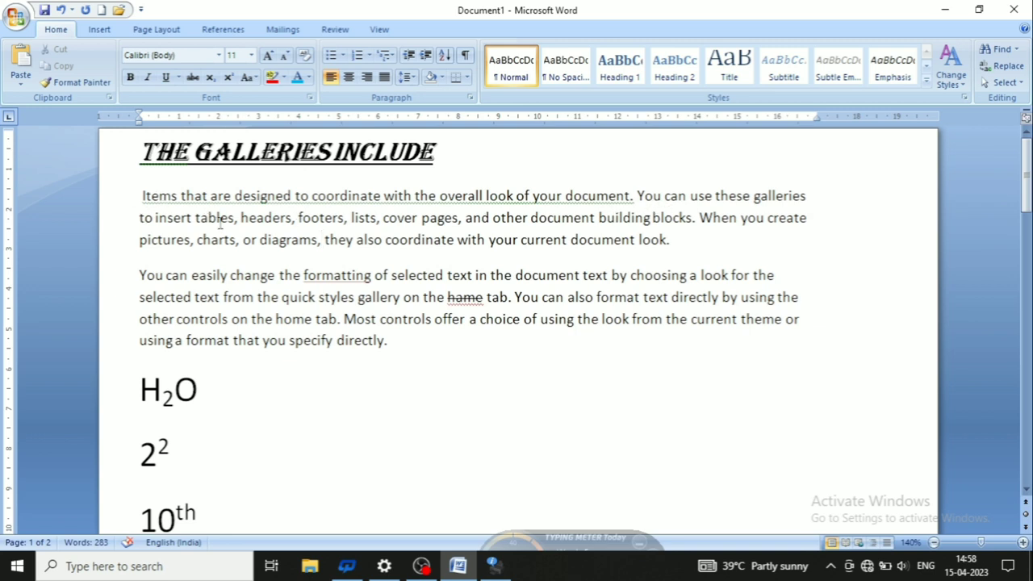
Ignore the grammar warning on the first paragraph's opening line.
{"action": "left_click", "coordinate": [274, 216]}
{"action": "right_click", "coordinate": [230, 200]}
{"action": "left_click", "coordinate": [279, 230]}
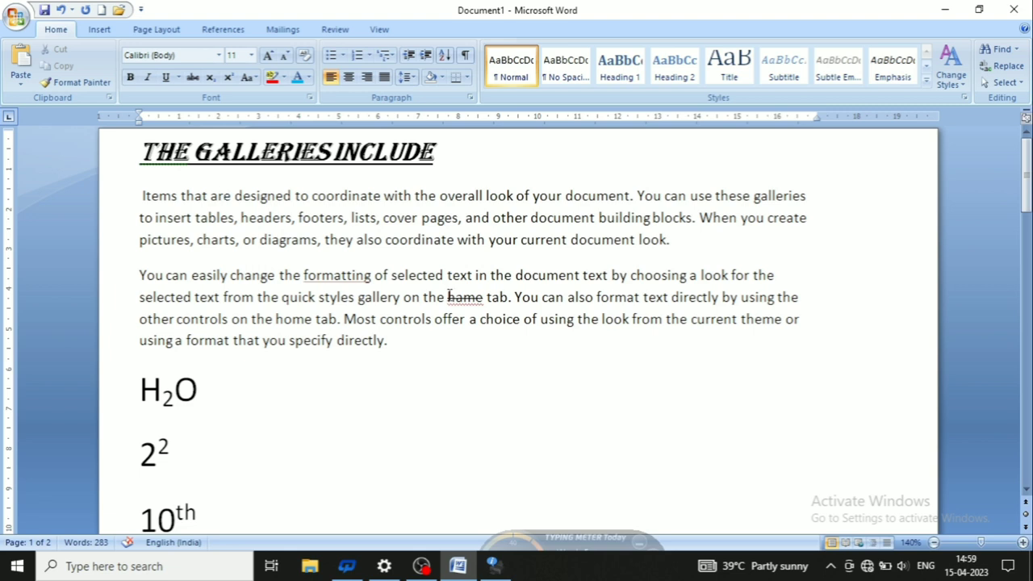
{"action": "left_click_drag", "start_coordinate": [449, 297], "coordinate": [475, 298]}
{"action": "double_click", "coordinate": [464, 297]}
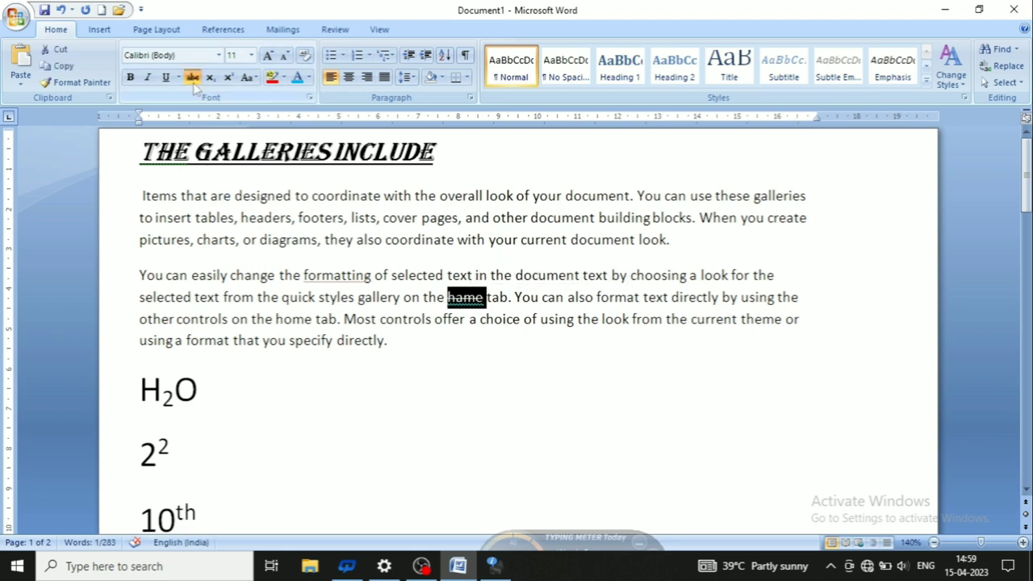
{"action": "left_click", "coordinate": [316, 275]}
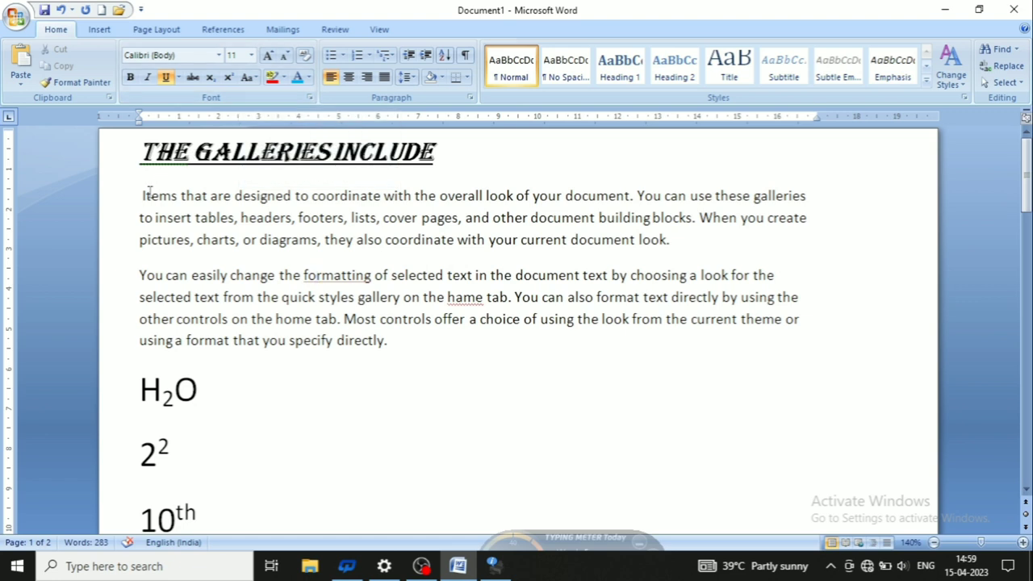
Switch the text from 'Items' through 'charts' to lowercase, then to UPPERCASE.
{"action": "mouse_move", "coordinate": [142, 196]}
{"action": "left_mouse_down"}
{"action": "mouse_move", "coordinate": [190, 249]}
{"action": "mouse_move", "coordinate": [236, 242]}
{"action": "left_mouse_up"}
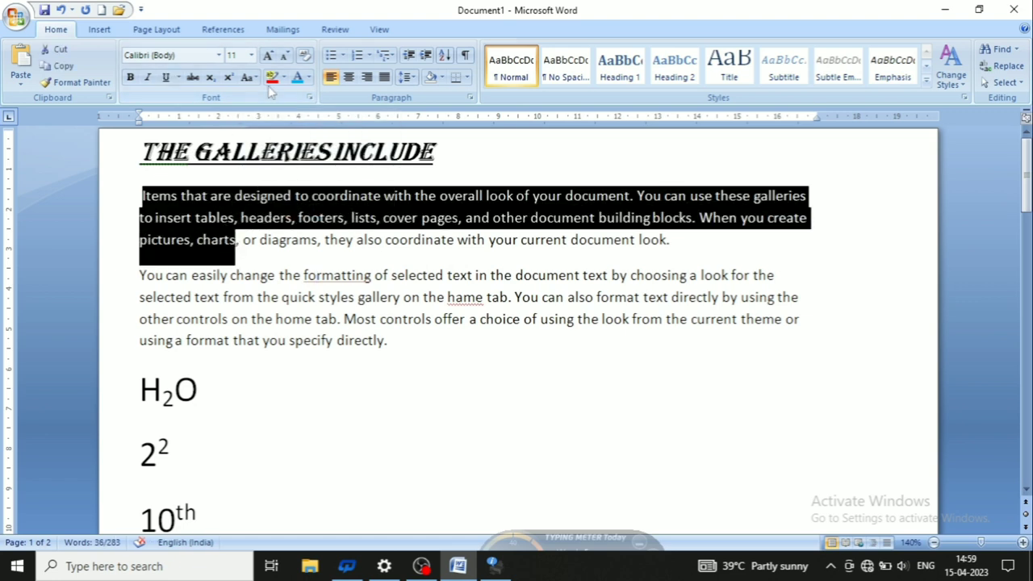
{"action": "left_click", "coordinate": [247, 78]}
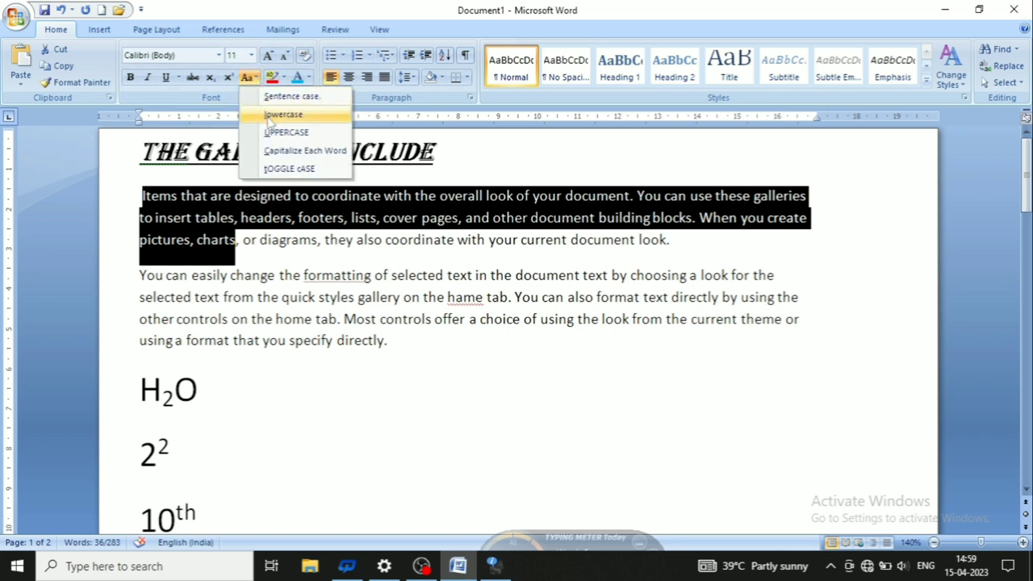
{"action": "left_click", "coordinate": [271, 115]}
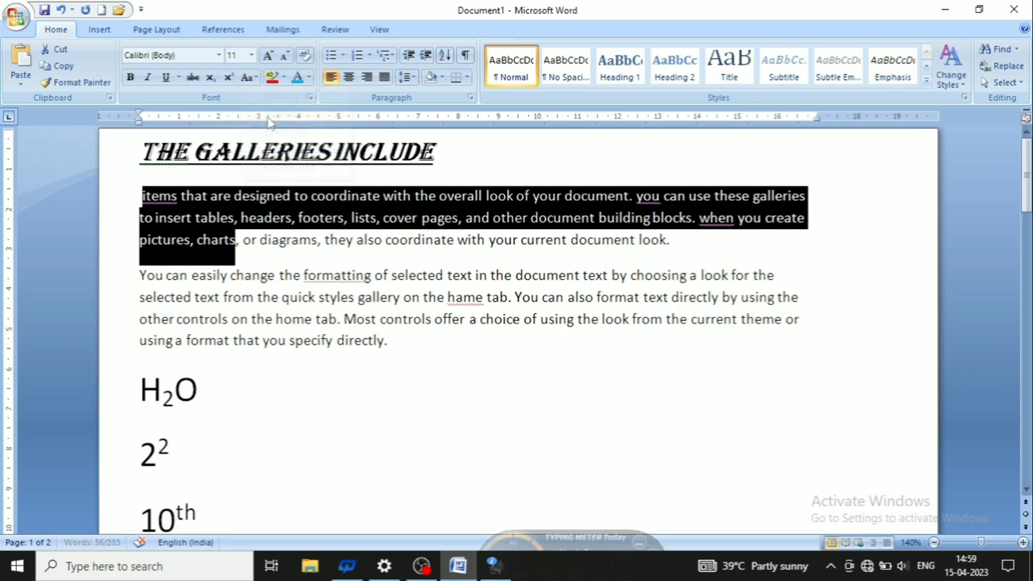
{"action": "left_click", "coordinate": [251, 79]}
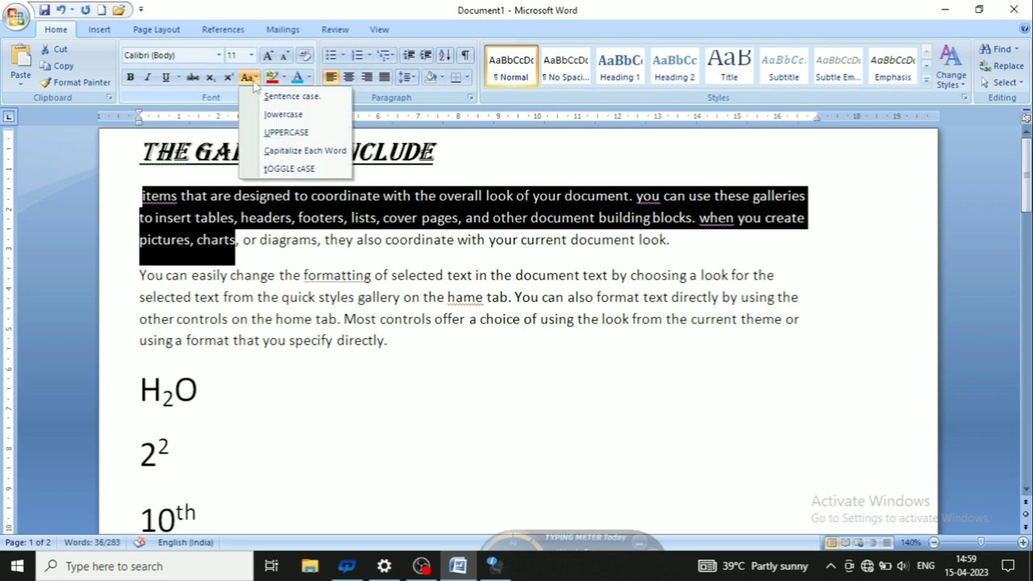
{"action": "left_click", "coordinate": [273, 132]}
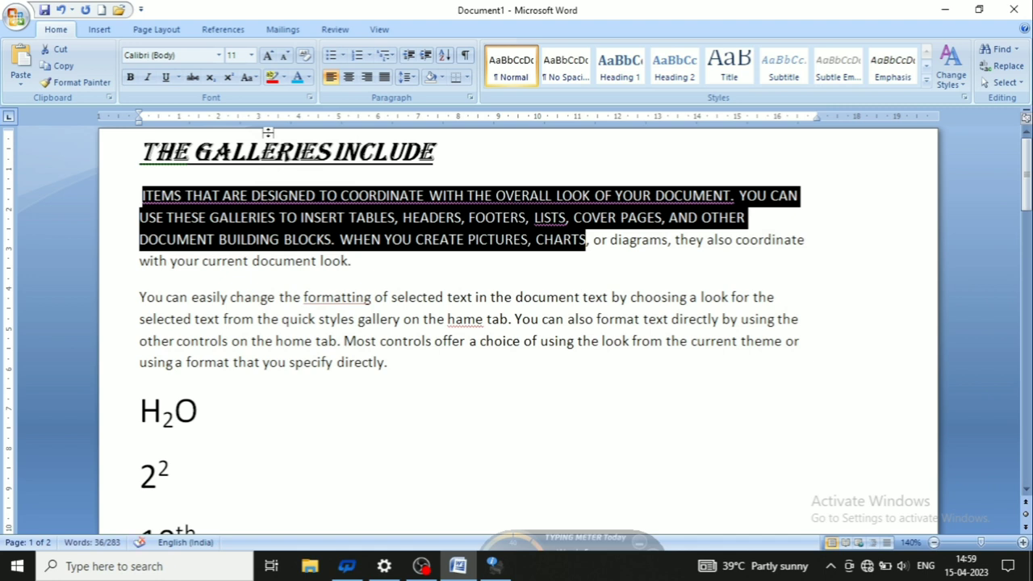
Apply Capitalize Each Word, then tOGGLE cASE, to that text.
{"action": "left_click", "coordinate": [255, 78]}
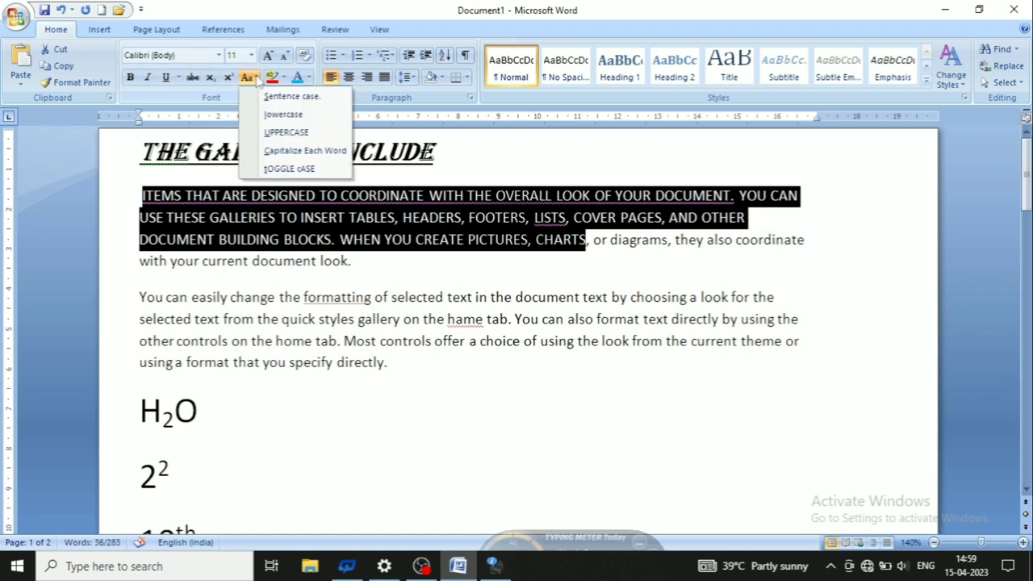
{"action": "left_click", "coordinate": [265, 152]}
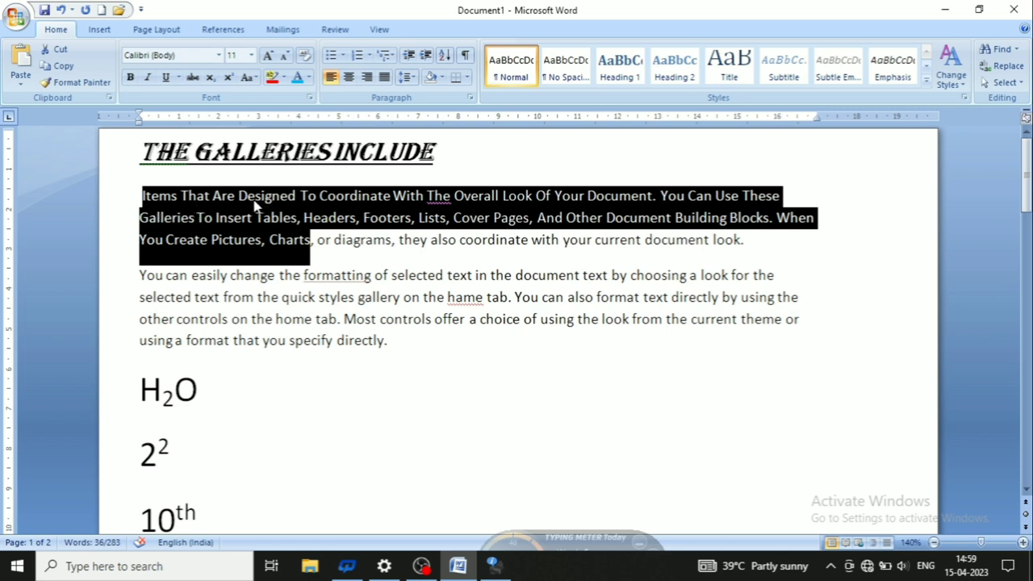
{"action": "left_click", "coordinate": [255, 79]}
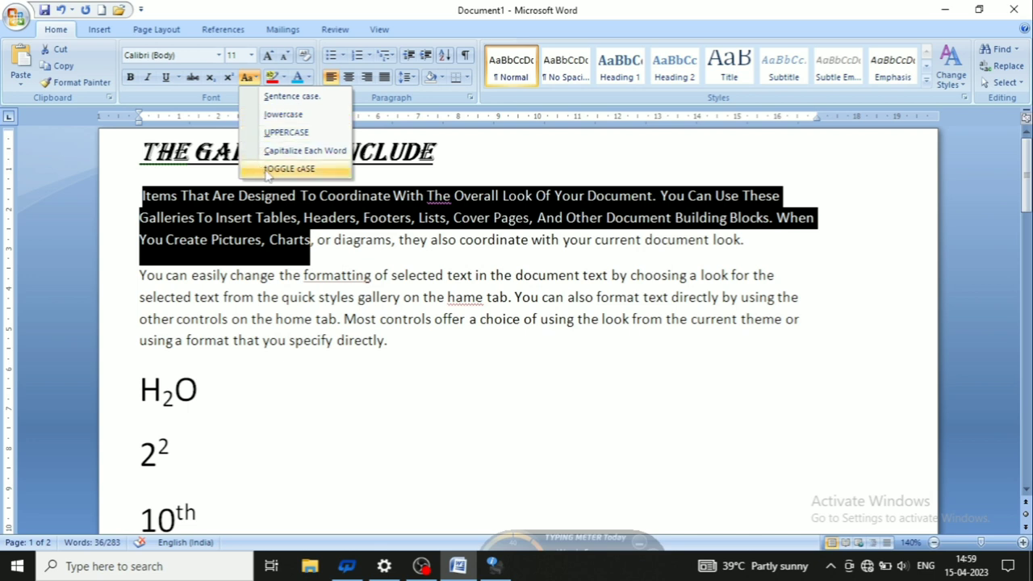
{"action": "left_click", "coordinate": [267, 171]}
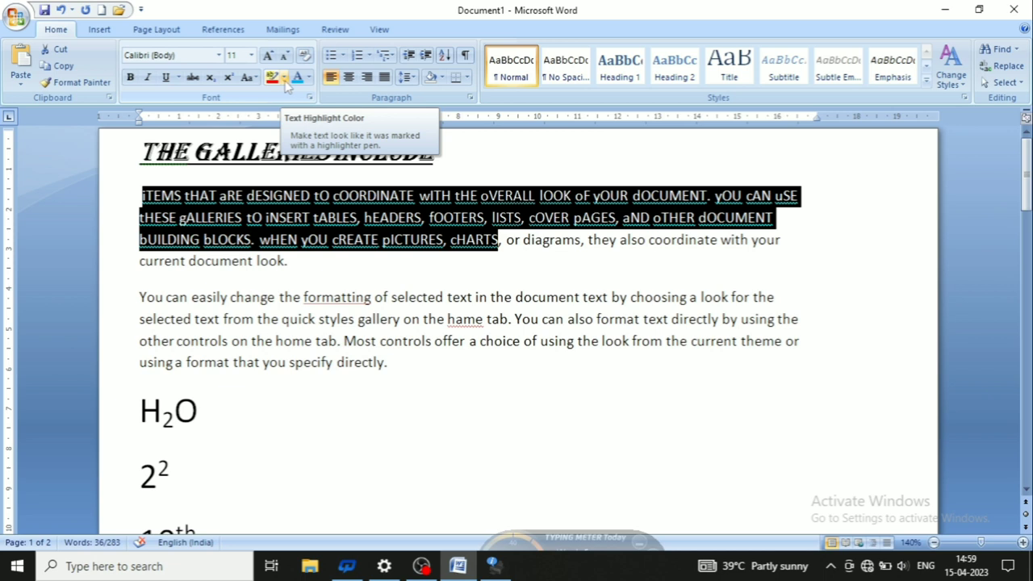
{"action": "left_click", "coordinate": [305, 297]}
Highlight 'of selected text … hame tab.' in yellow.
{"action": "left_click_drag", "start_coordinate": [375, 297], "coordinate": [513, 321]}
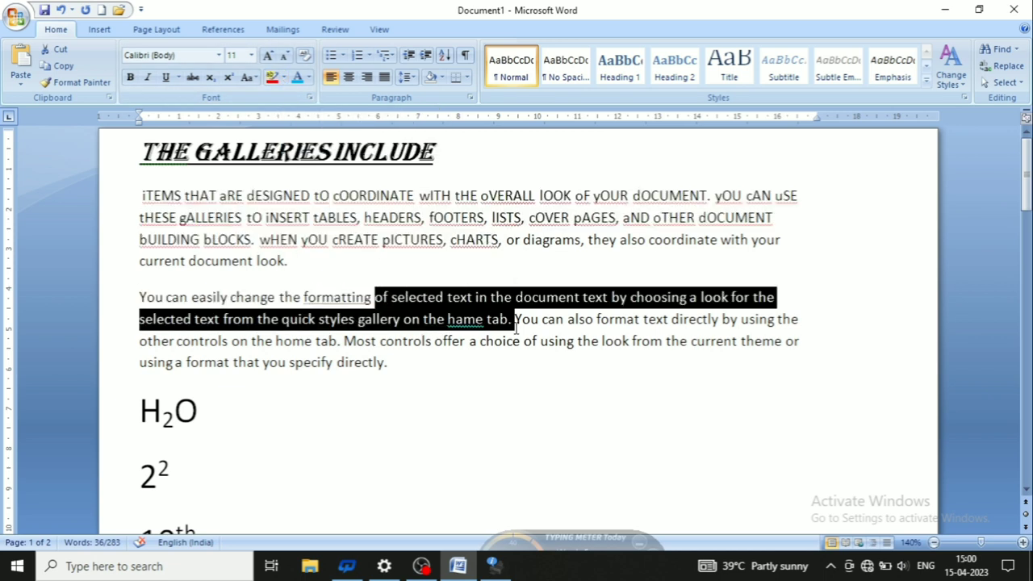
{"action": "left_click", "coordinate": [283, 77]}
{"action": "left_click", "coordinate": [278, 99]}
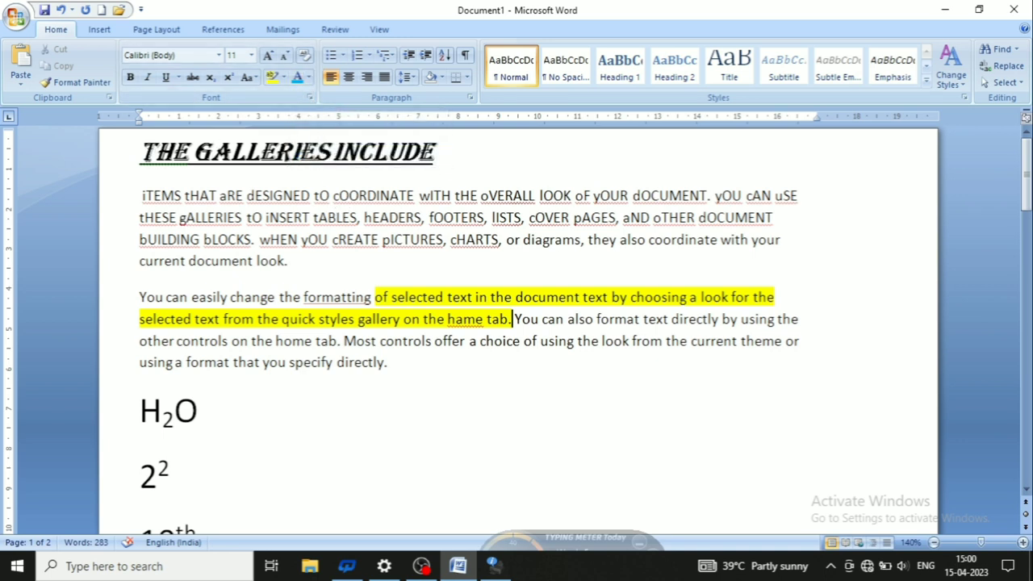
Color the title THE GALLERIES INCLUDE red.
{"action": "left_click_drag", "start_coordinate": [139, 152], "coordinate": [359, 150]}
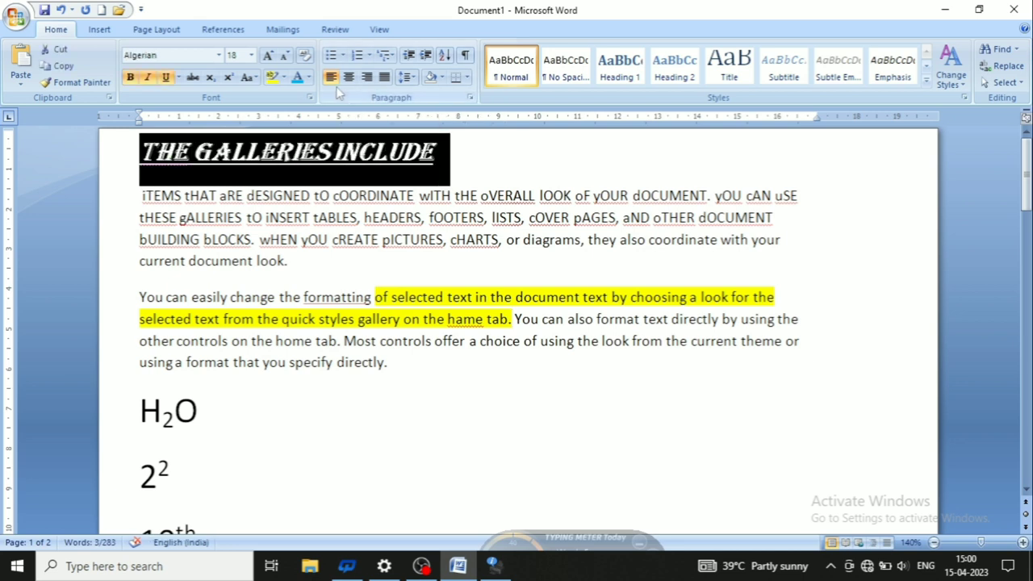
{"action": "left_click", "coordinate": [308, 77]}
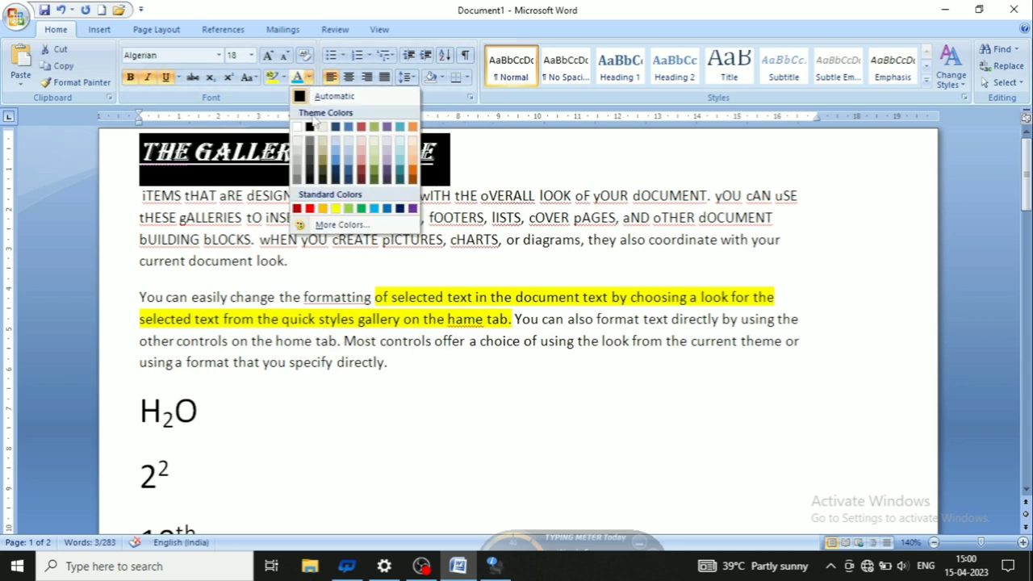
{"action": "left_click", "coordinate": [310, 209]}
{"action": "left_click", "coordinate": [380, 277]}
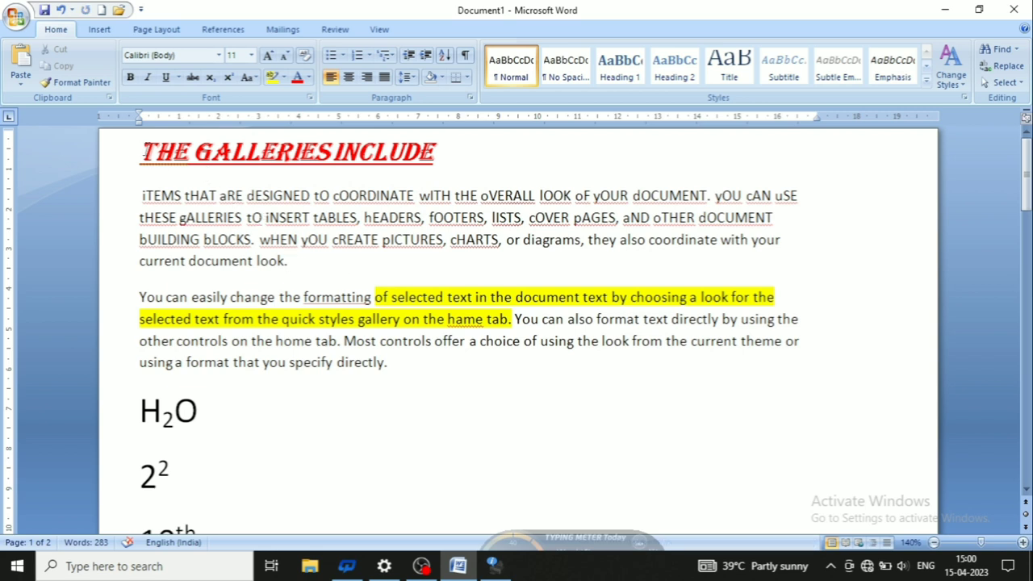
Reset the title to Automatic color, then make it dark green.
{"action": "left_click_drag", "start_coordinate": [140, 152], "coordinate": [385, 126]}
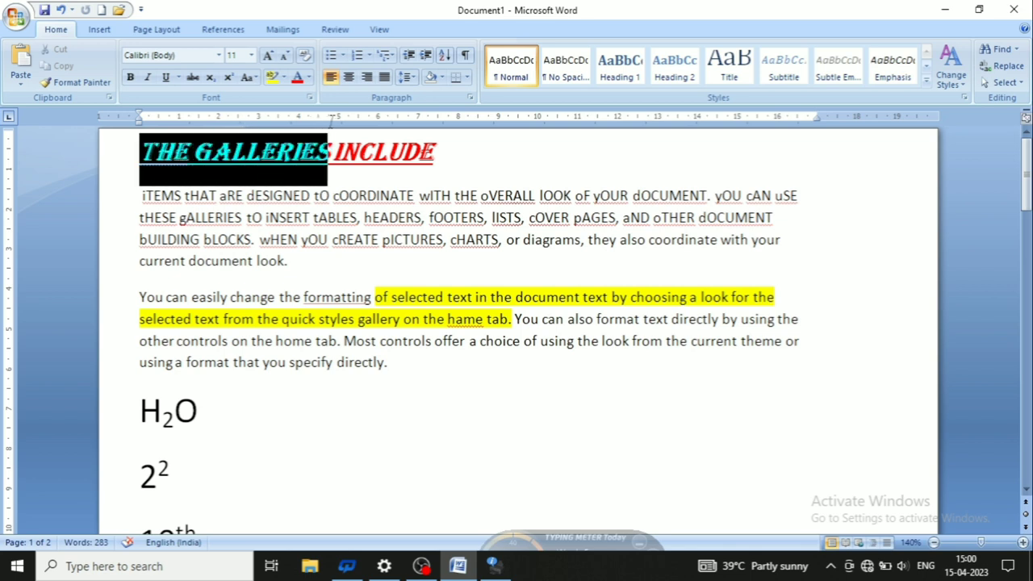
{"action": "left_click", "coordinate": [309, 77]}
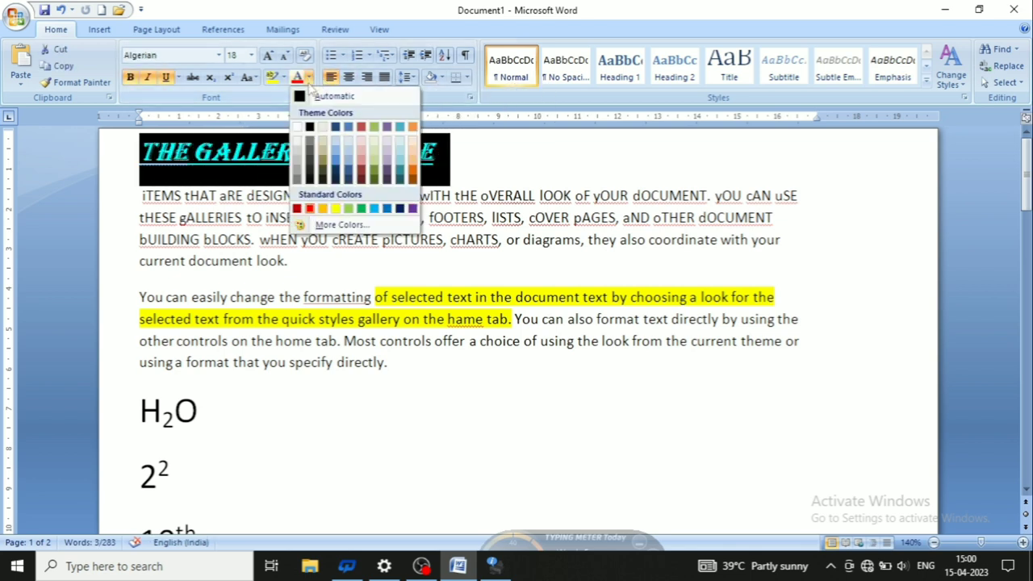
{"action": "left_click", "coordinate": [311, 97]}
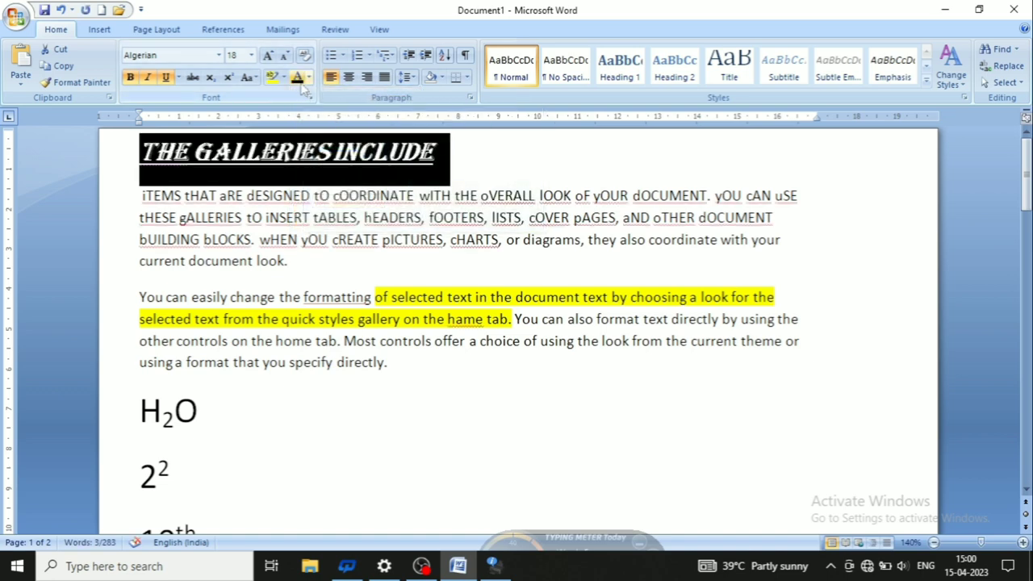
{"action": "left_click", "coordinate": [309, 78]}
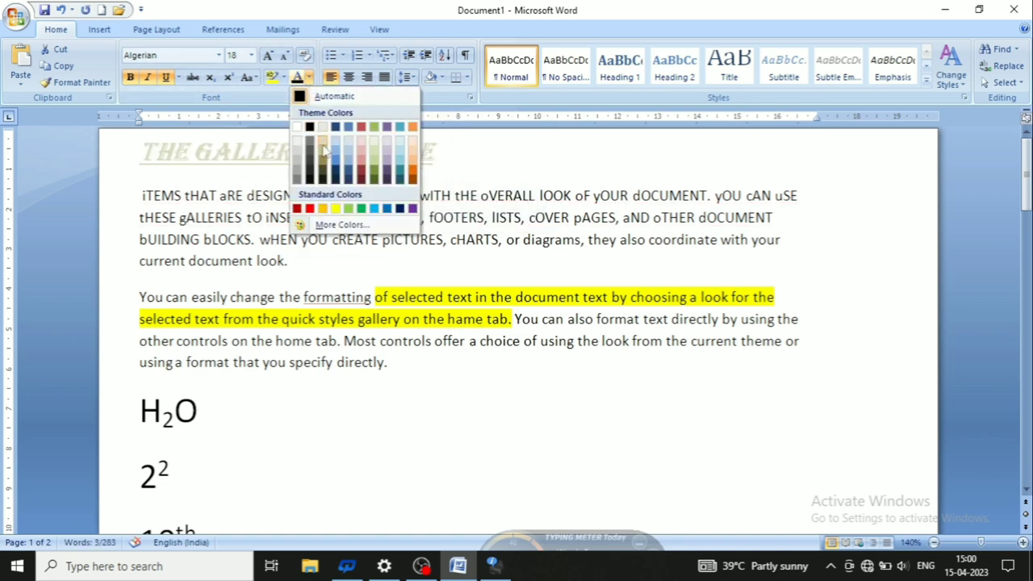
{"action": "left_click", "coordinate": [377, 171]}
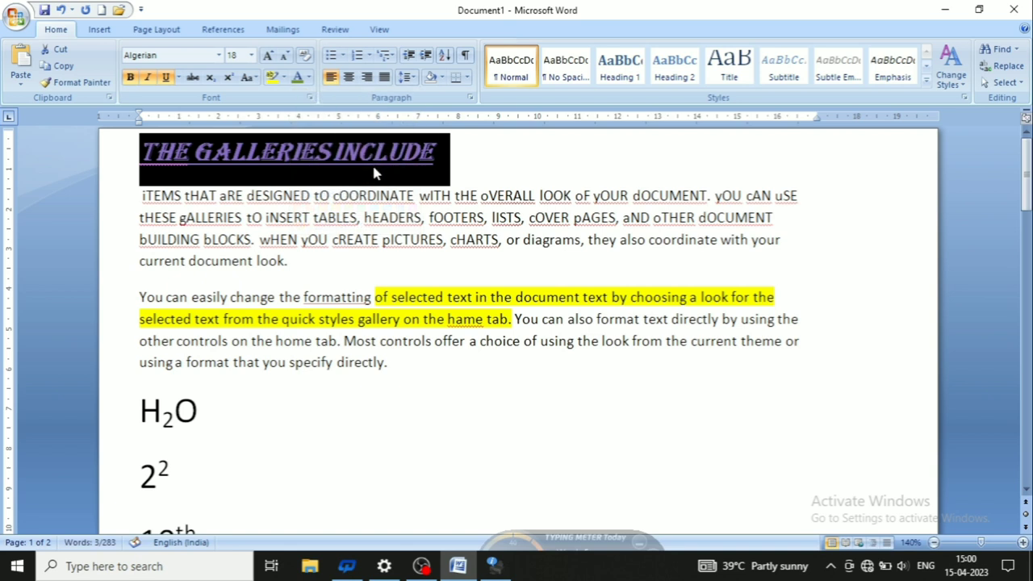
{"action": "left_click", "coordinate": [376, 296]}
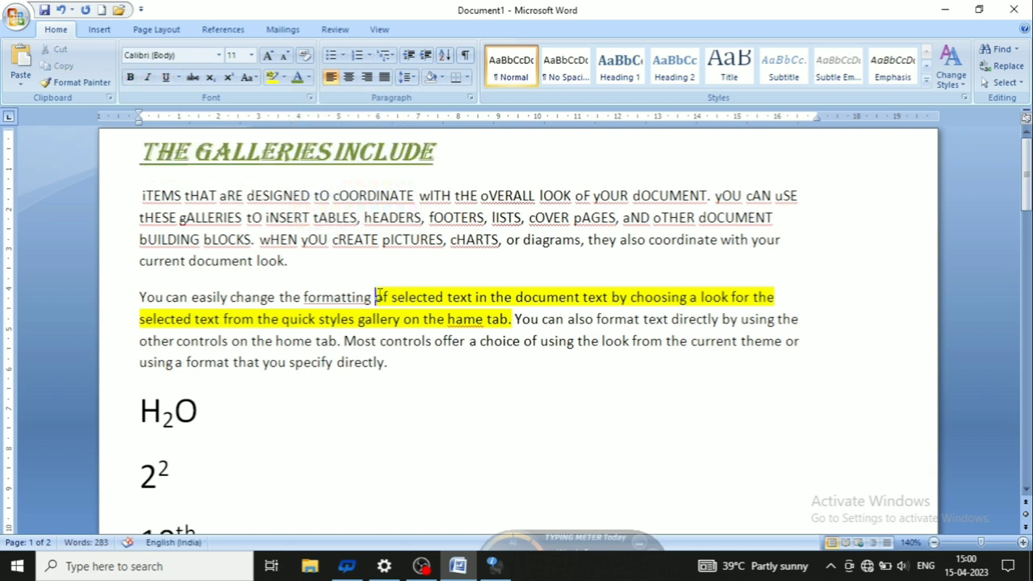
Set the highlighted passage's highlight color to No Color.
{"action": "left_click_drag", "start_coordinate": [376, 297], "coordinate": [513, 319]}
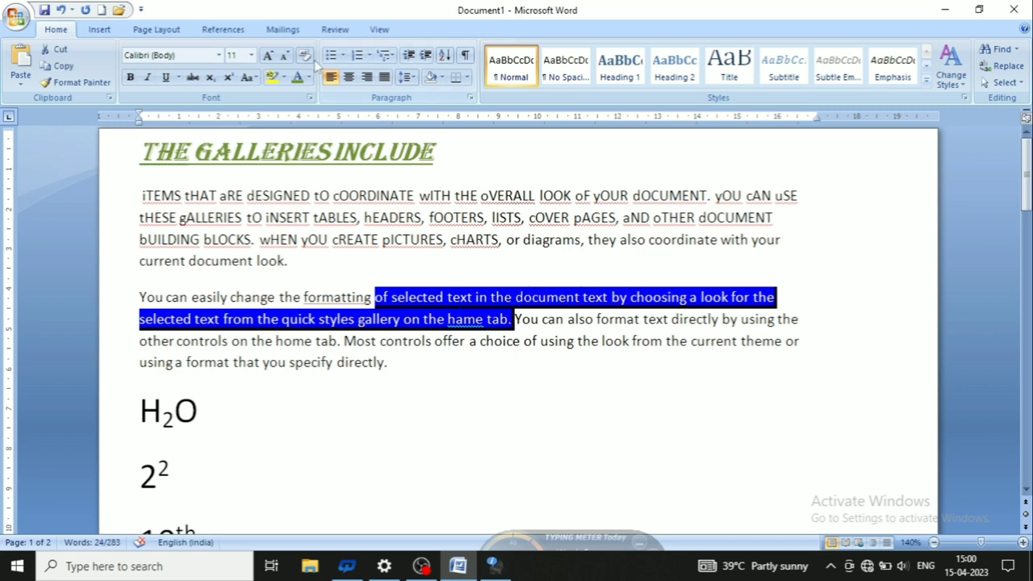
{"action": "left_click", "coordinate": [284, 78]}
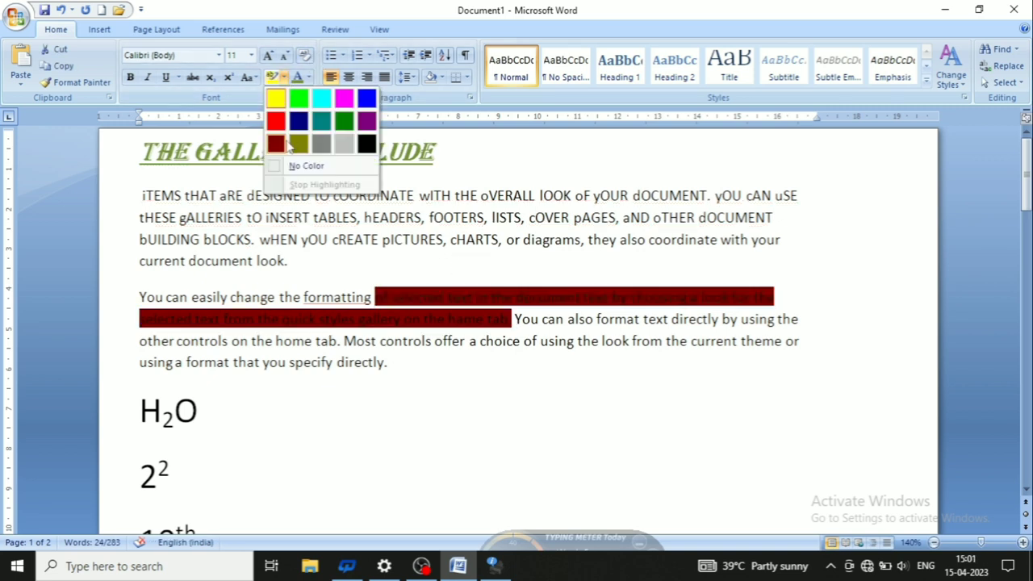
{"action": "left_click", "coordinate": [293, 167]}
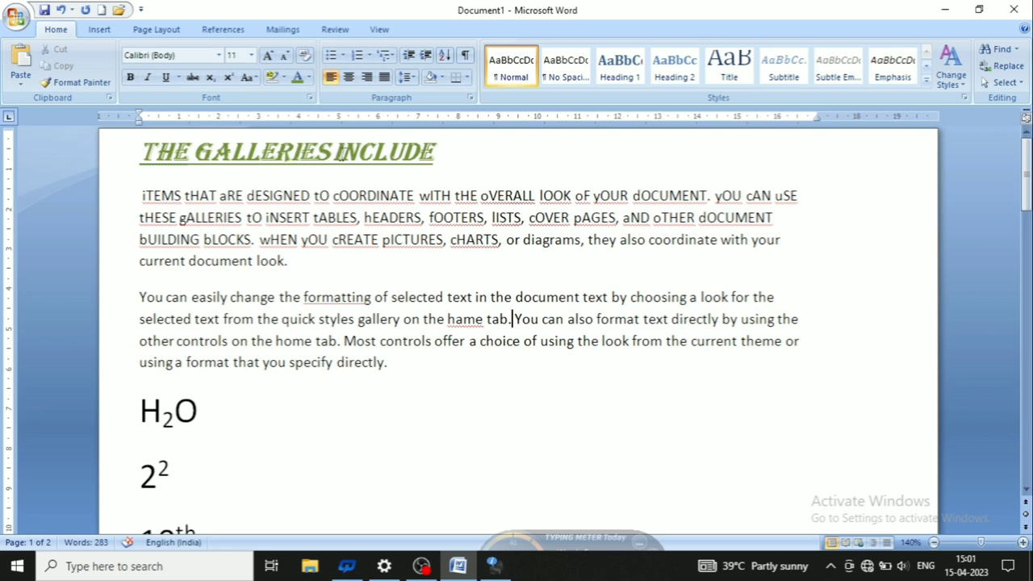
{"action": "left_click", "coordinate": [306, 62]}
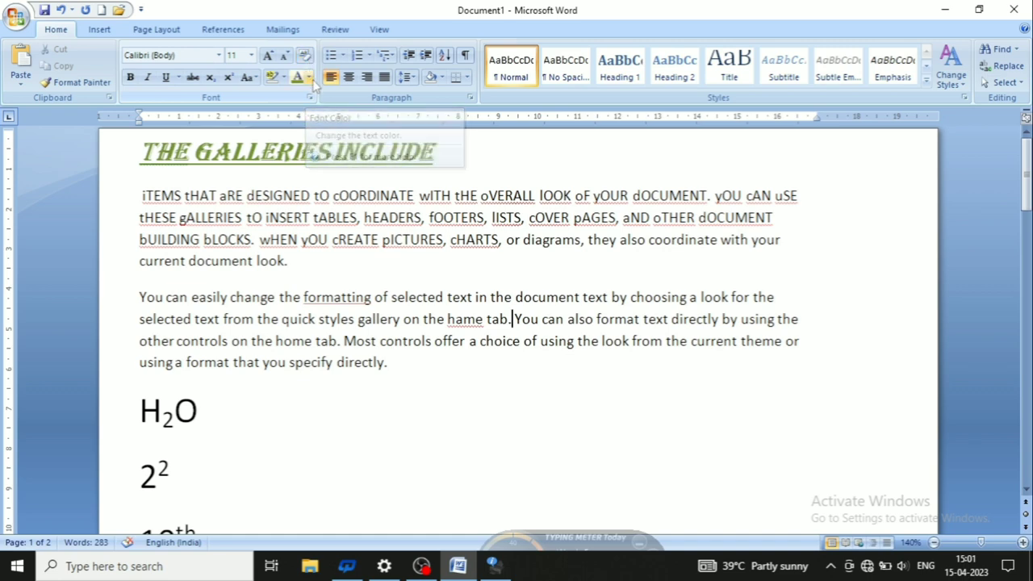
Select all text with Ctrl+A and apply Clear Formatting to it.
{"action": "key", "text": "ctrl+a"}
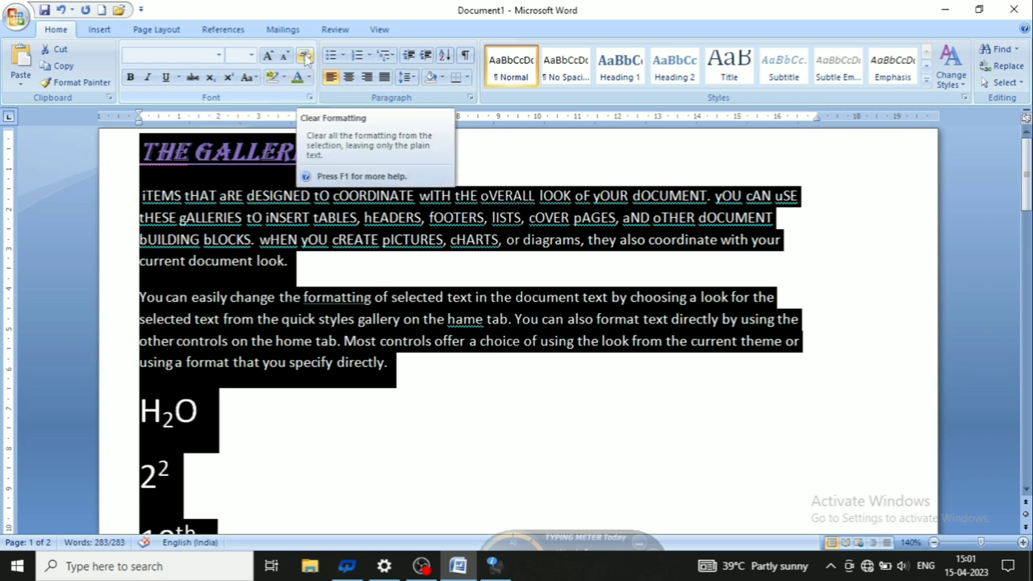
{"action": "left_click", "coordinate": [305, 56]}
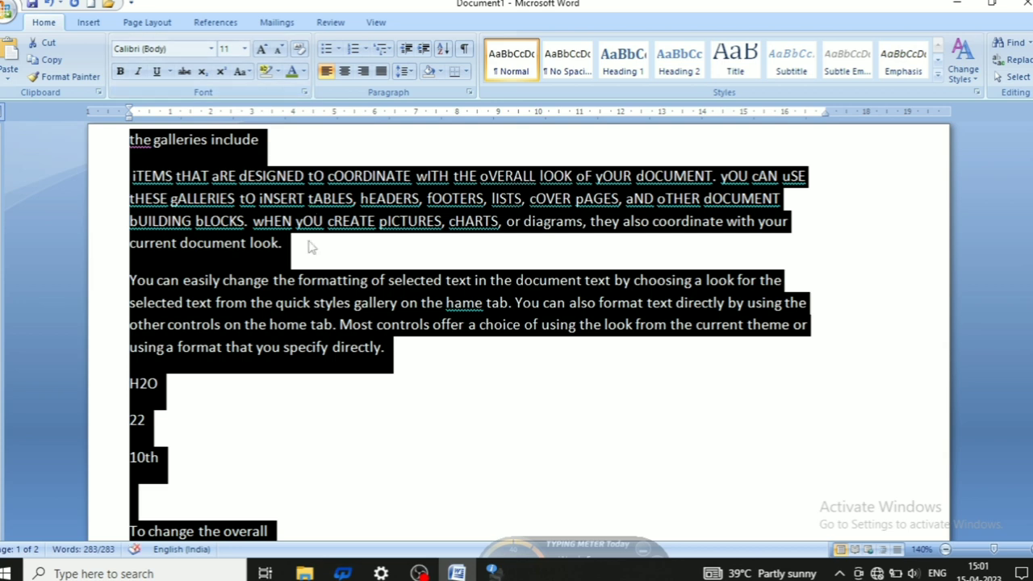
{"action": "left_click", "coordinate": [314, 280]}
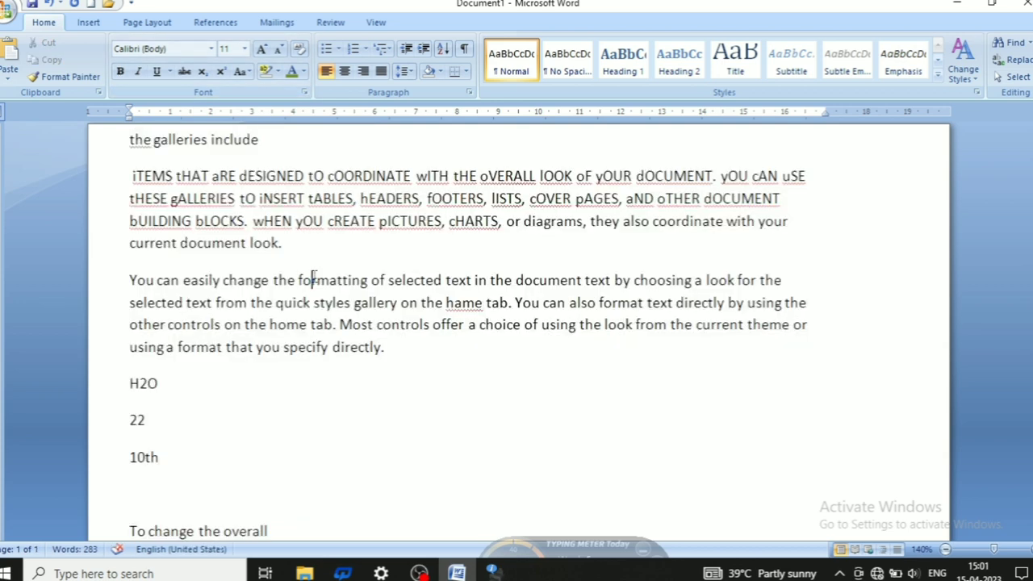